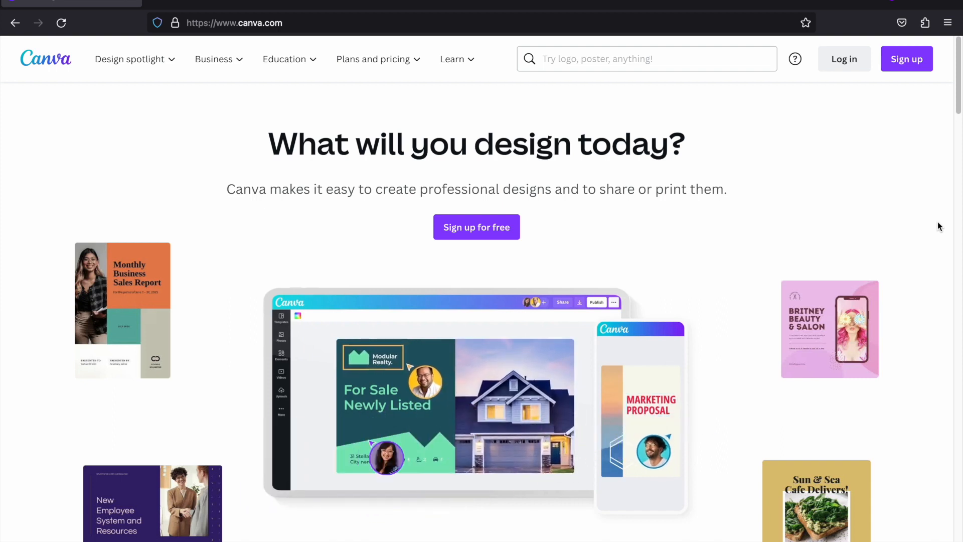
Look through the recent designs and the suggested design types on the home page
click(909, 70)
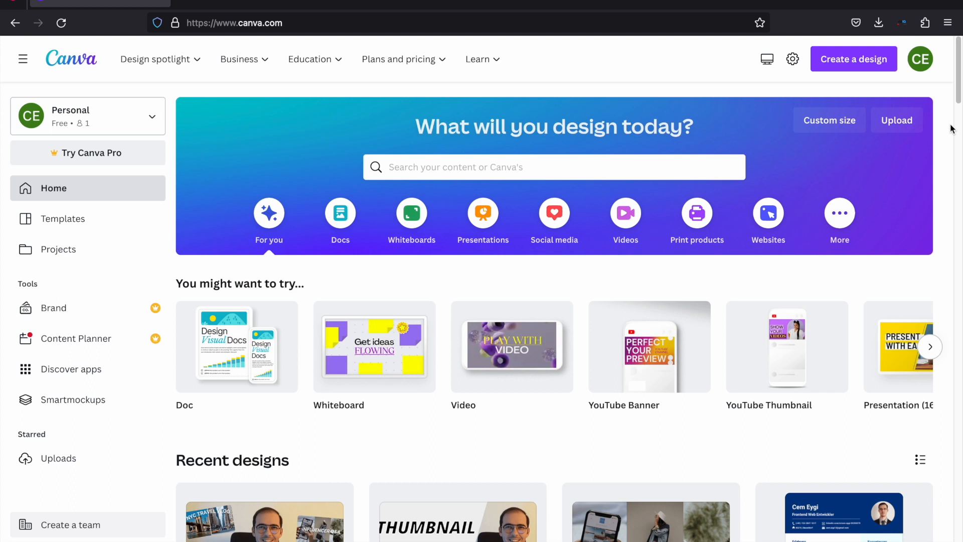
scroll(952, 128, down, 2)
scroll(951, 128, down, 6)
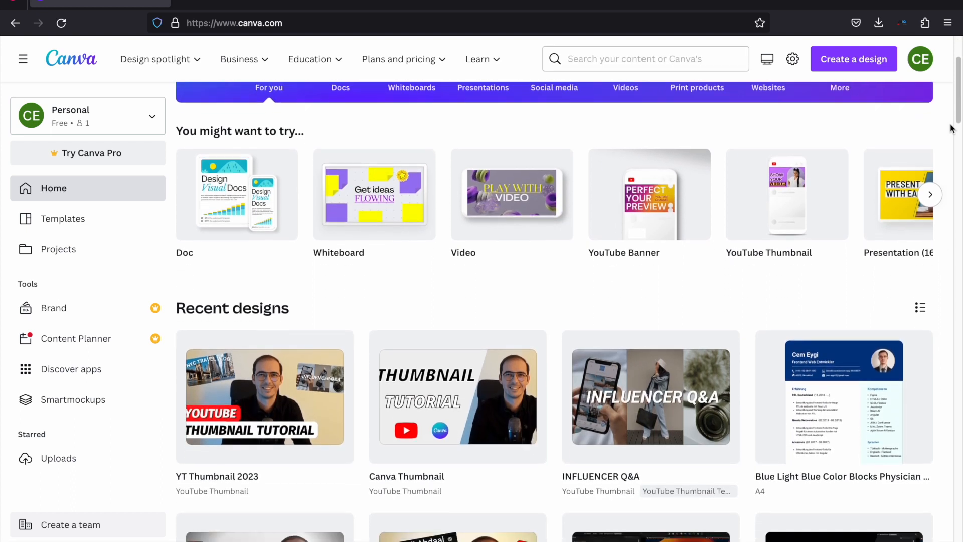
scroll(952, 128, up, 8)
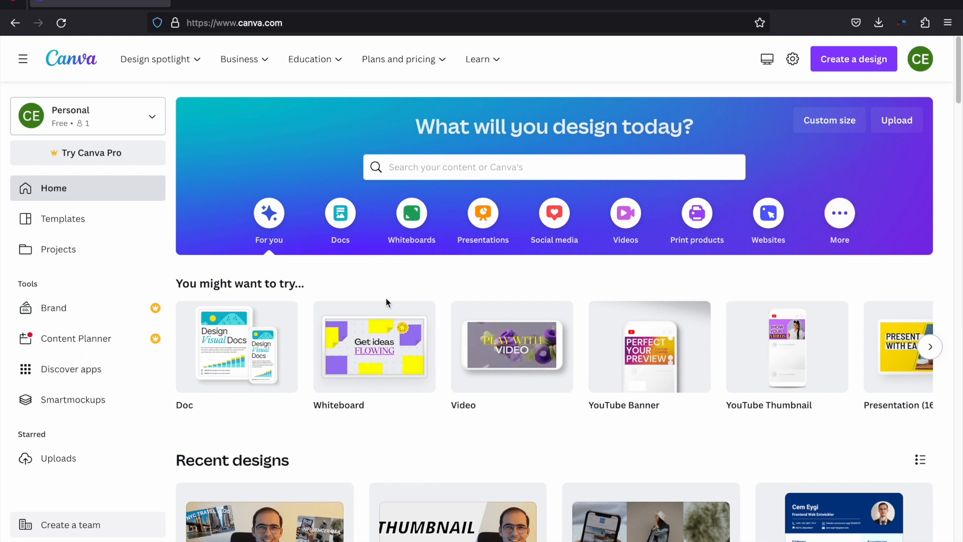
mouse_move(411, 359)
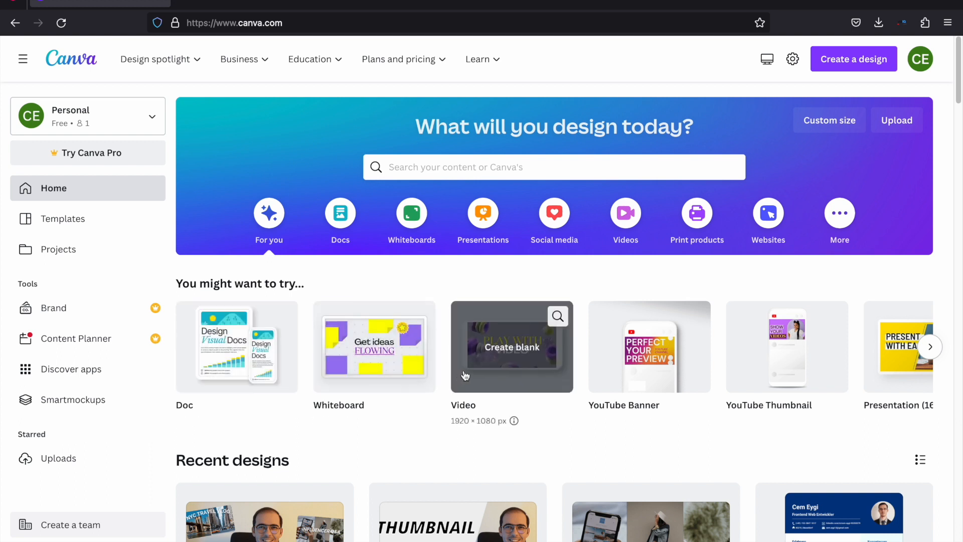
click(930, 351)
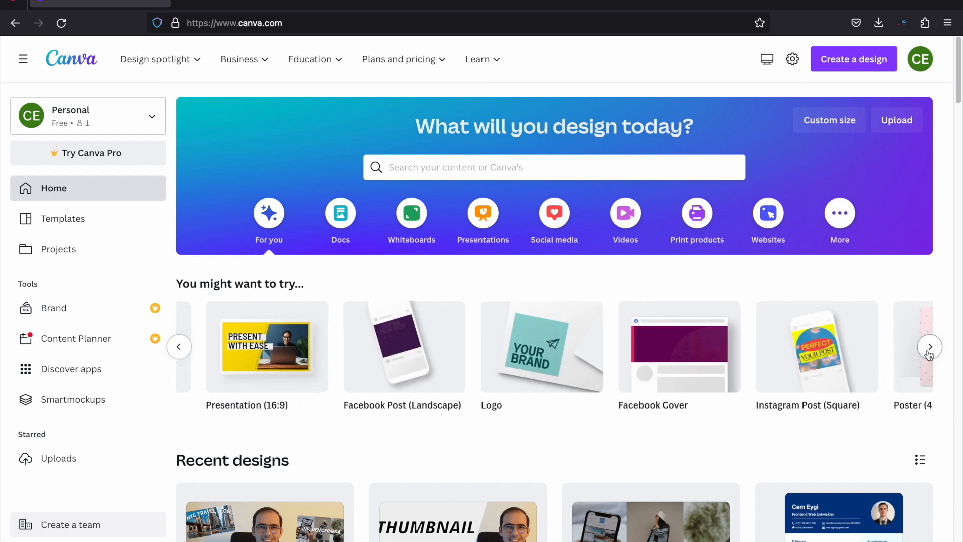
mouse_move(640, 353)
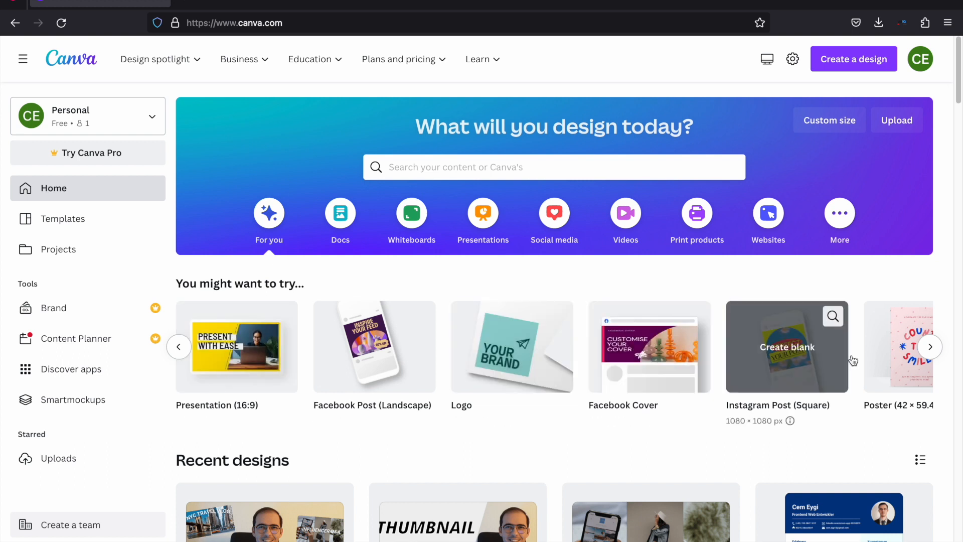
click(929, 348)
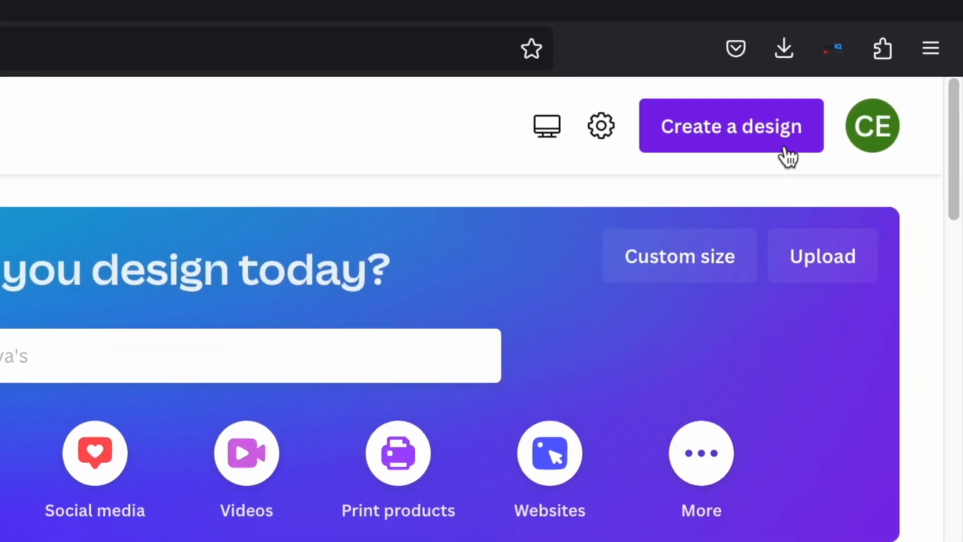
Check the custom size option for new designs and create a blank YouTube Thumbnail design instead
click(853, 89)
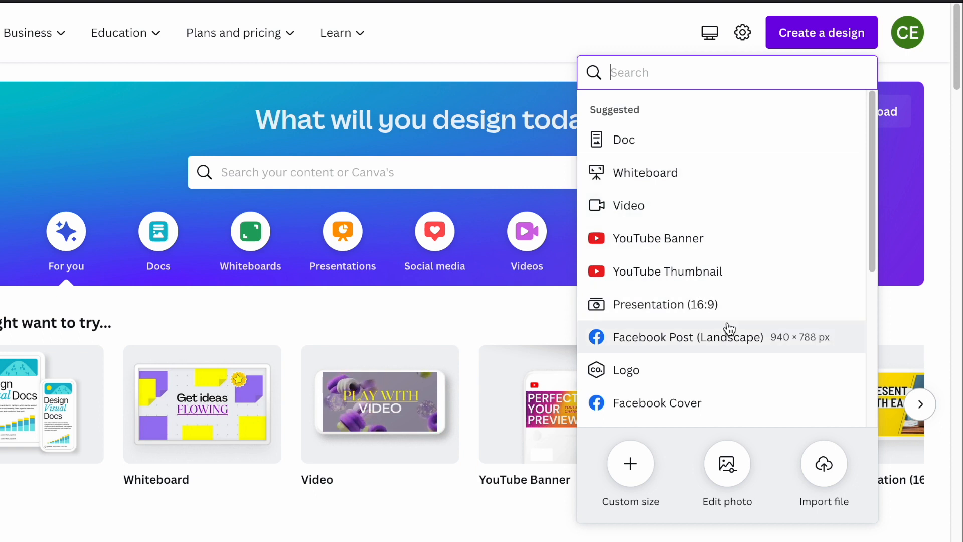
click(631, 464)
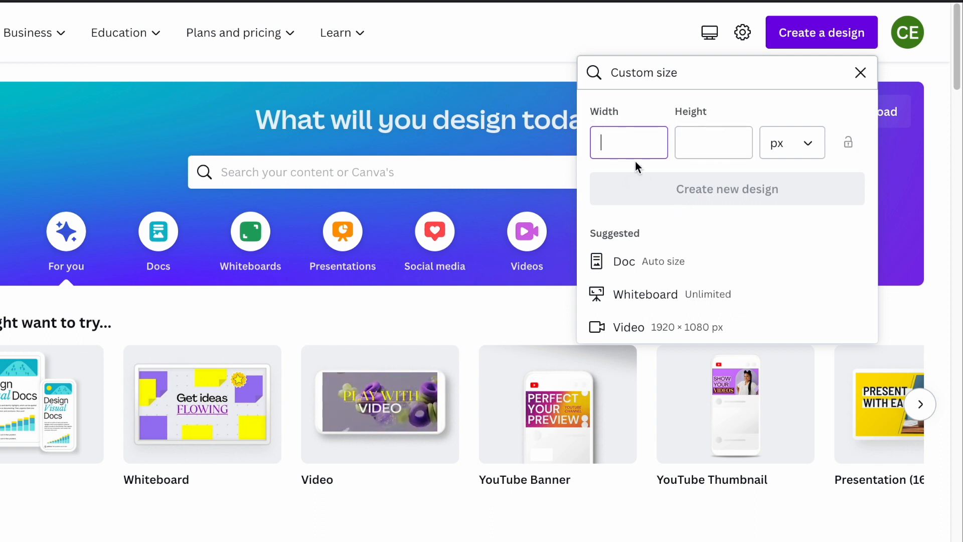
click(861, 73)
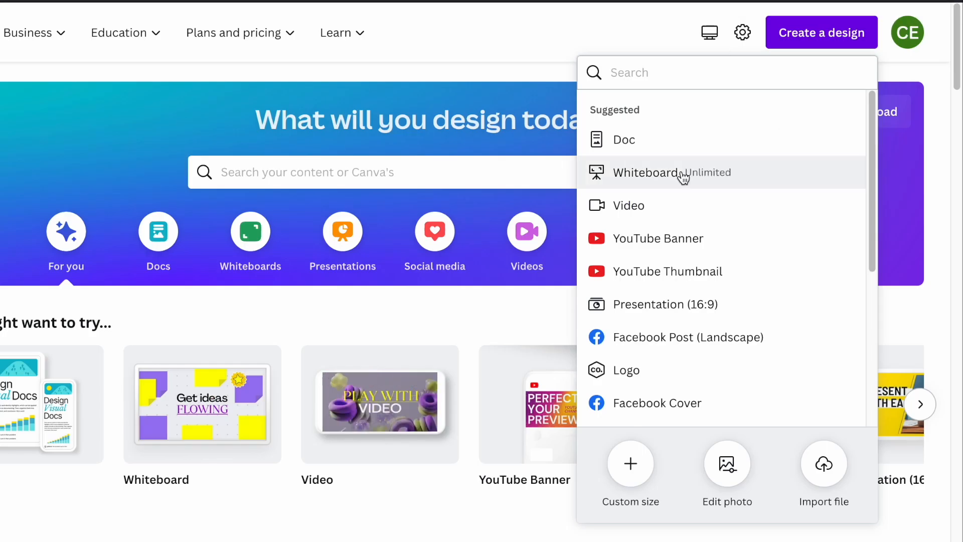
click(696, 280)
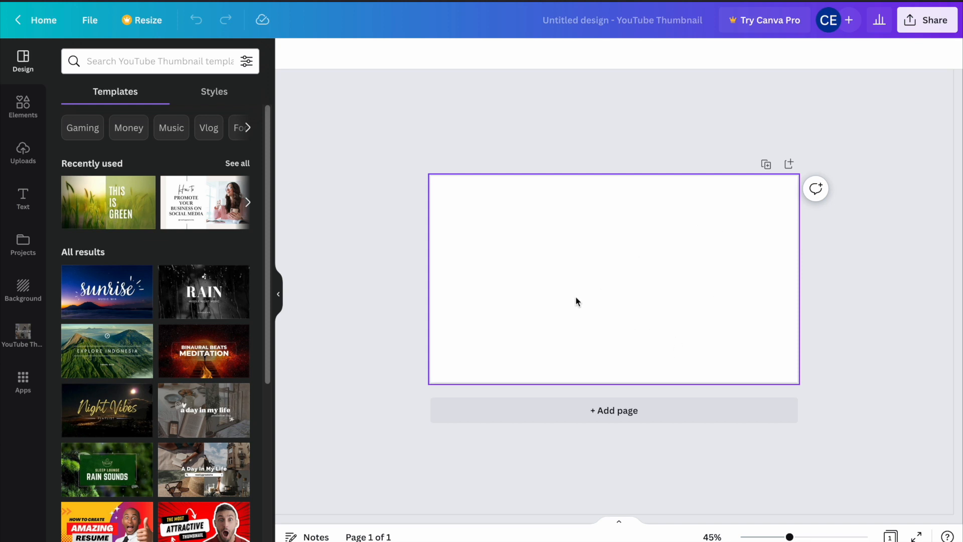
Try several default background colors on the blank page, including orange and light gray, and set it back to white
scroll(785, 389, up, 1)
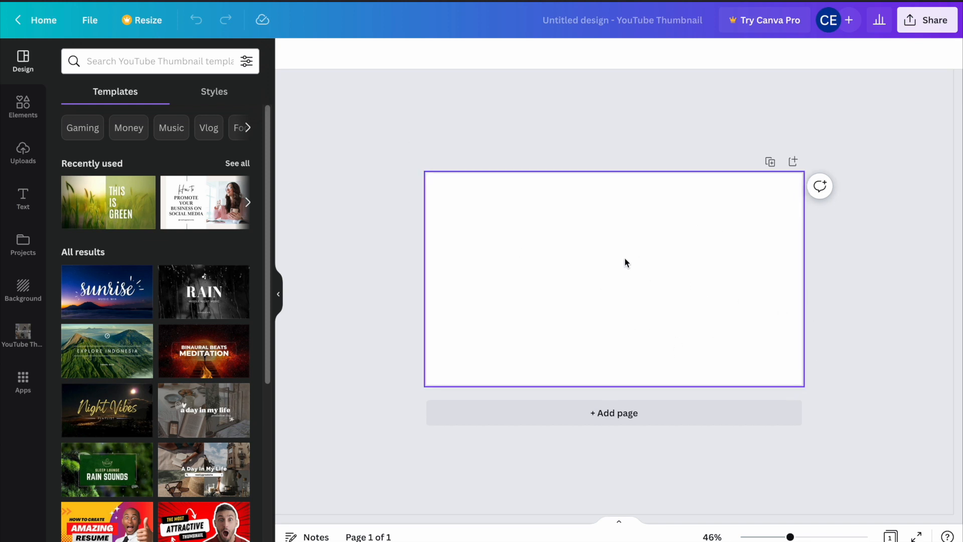
scroll(632, 256, down, 3)
scroll(632, 257, up, 3)
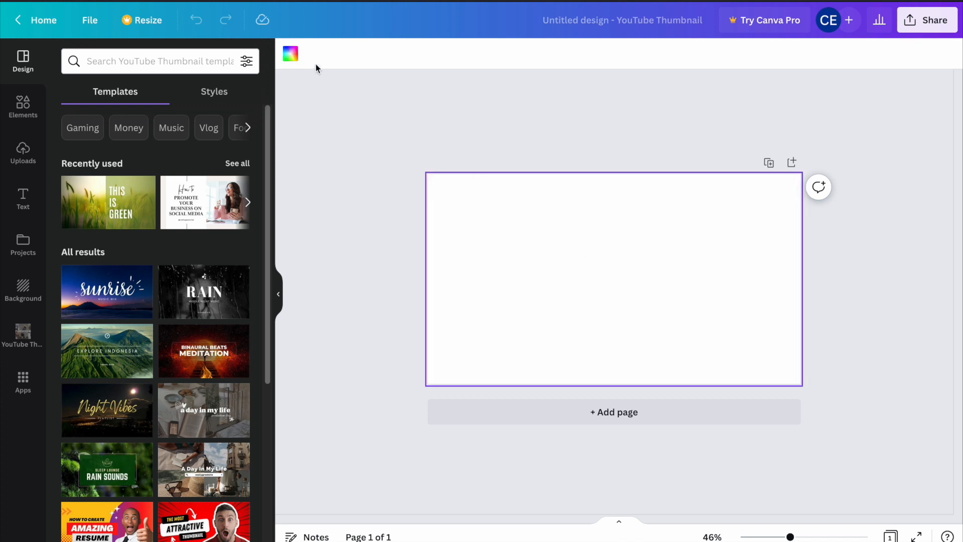
click(291, 55)
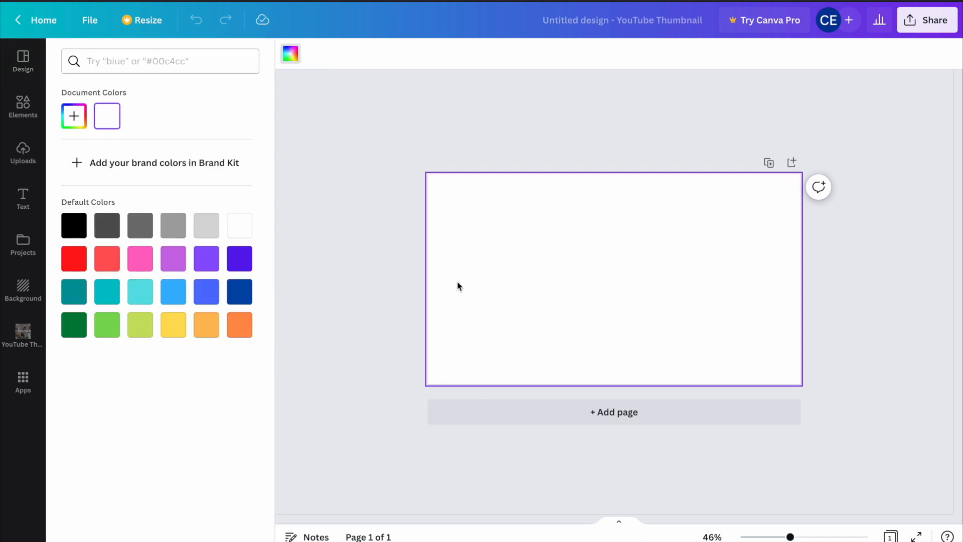
click(75, 261)
click(206, 325)
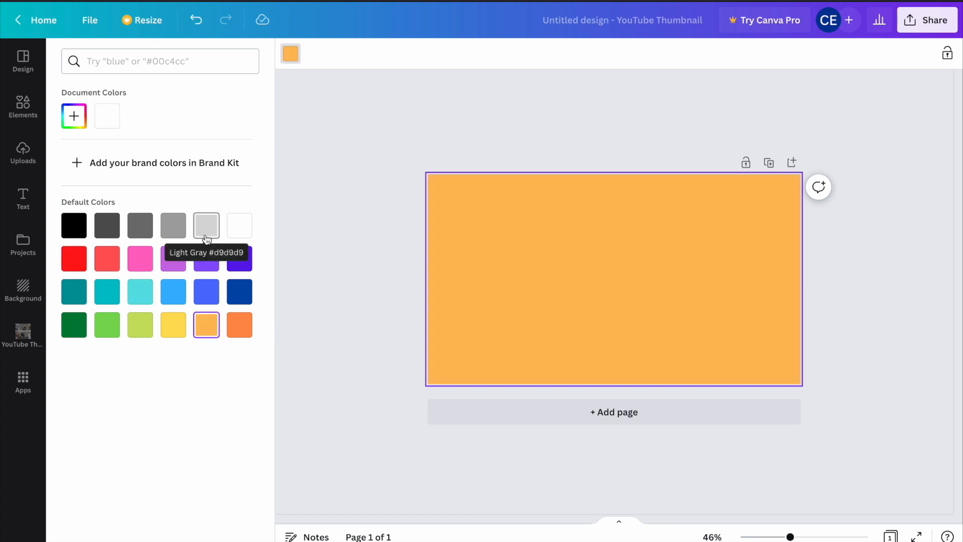
click(174, 265)
click(111, 225)
click(195, 230)
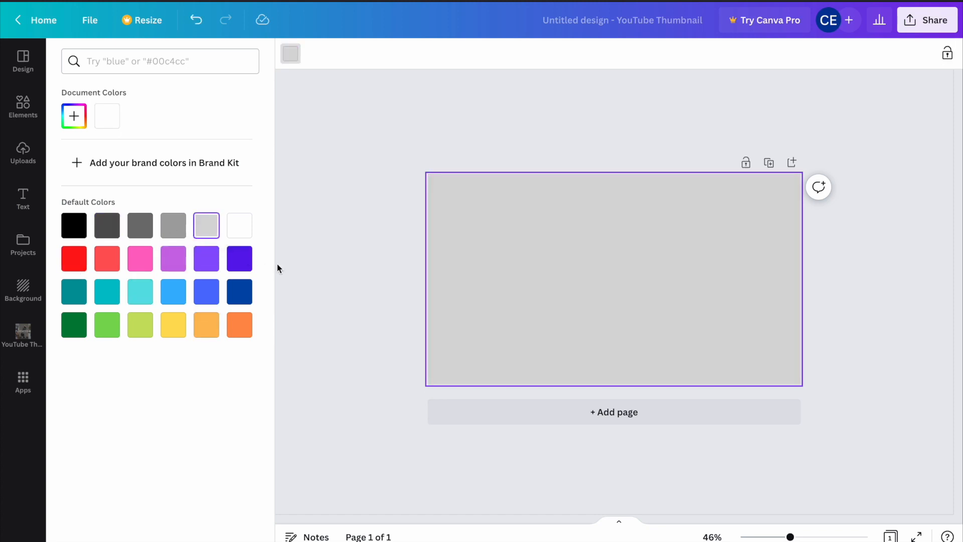
click(240, 231)
click(374, 206)
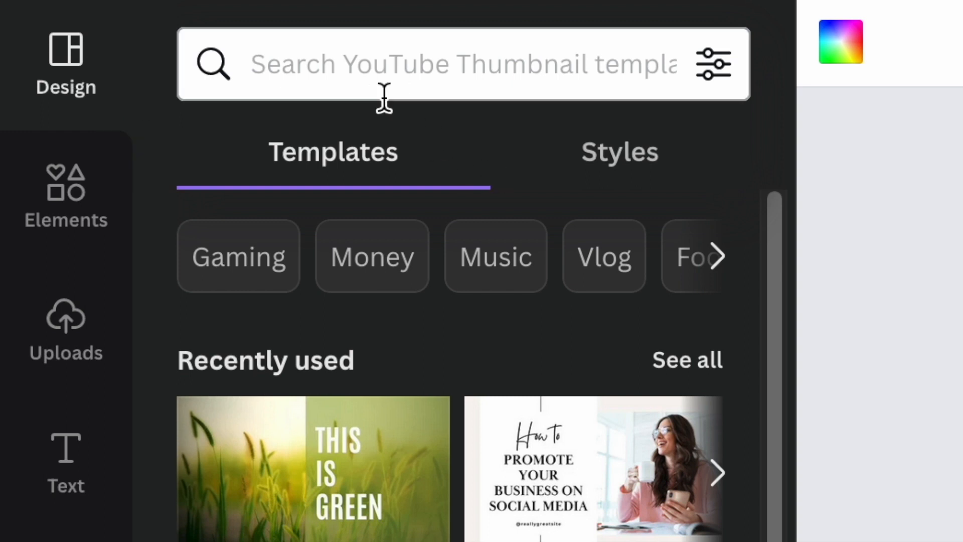
Search the YouTube Thumbnail templates for "vlog"
click(279, 64)
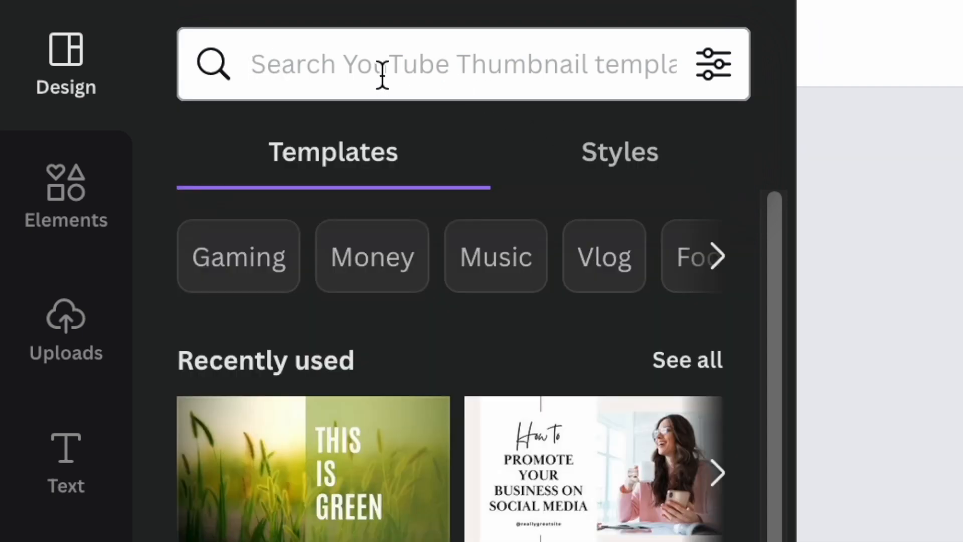
click(382, 76)
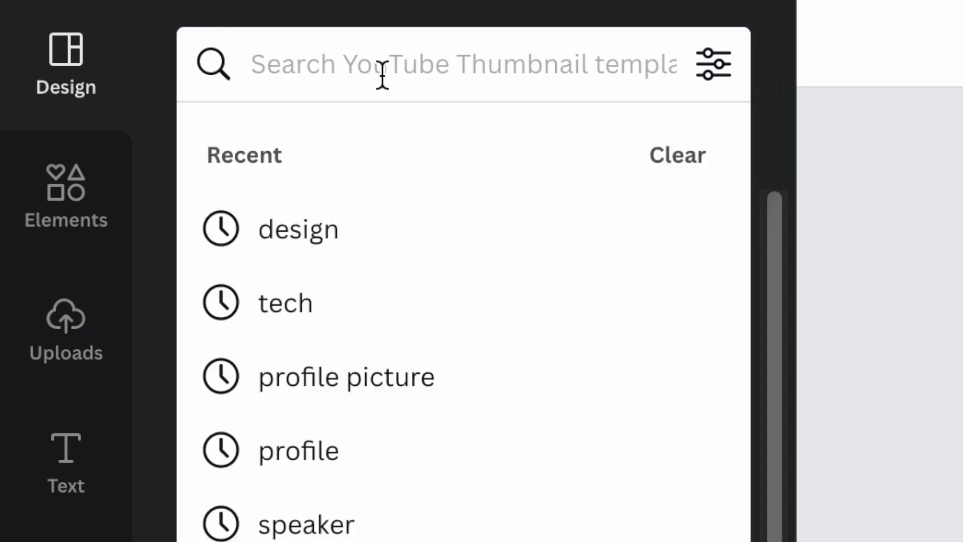
text(vlog)
key(Return)
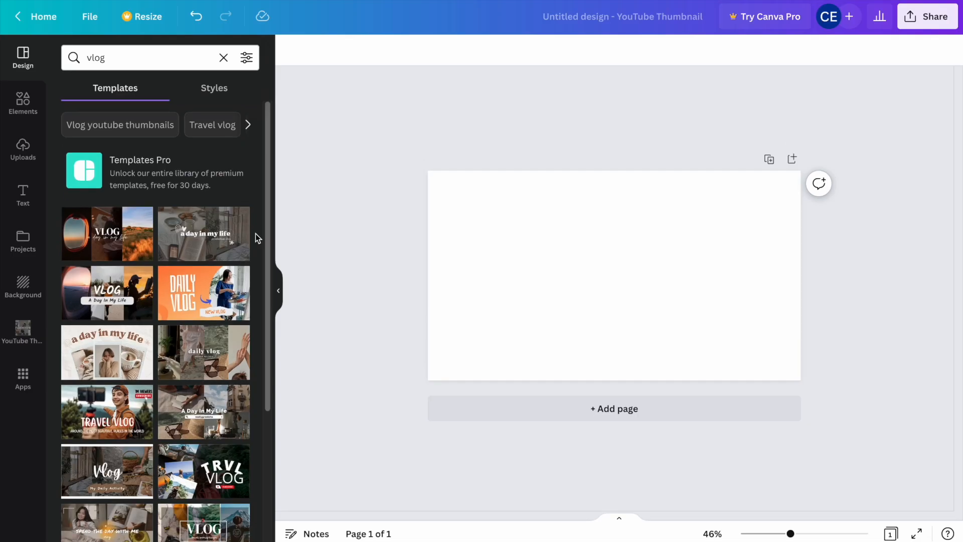
Apply the "Daily Vlog" template with the croissant and handbag photos to the blank page
scroll(255, 233, down, 3)
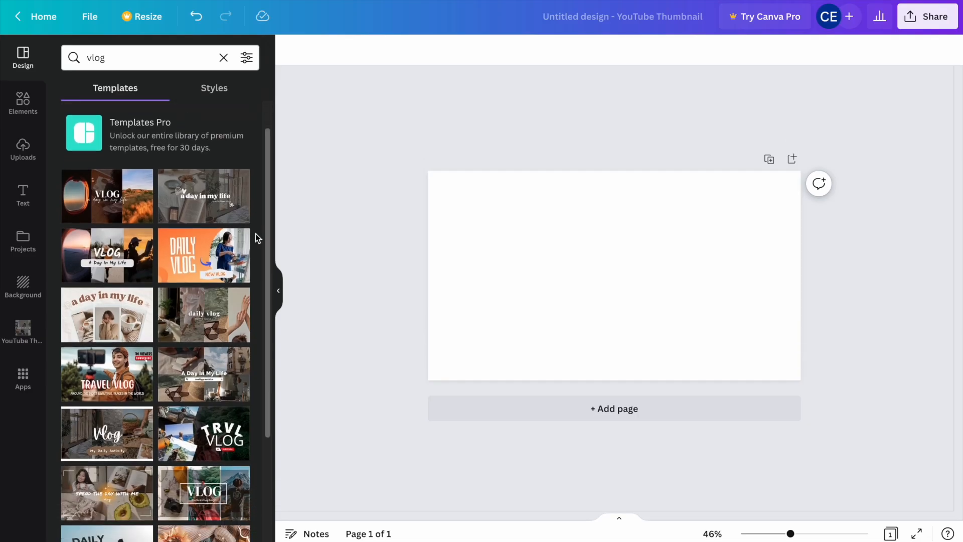
scroll(254, 233, down, 5)
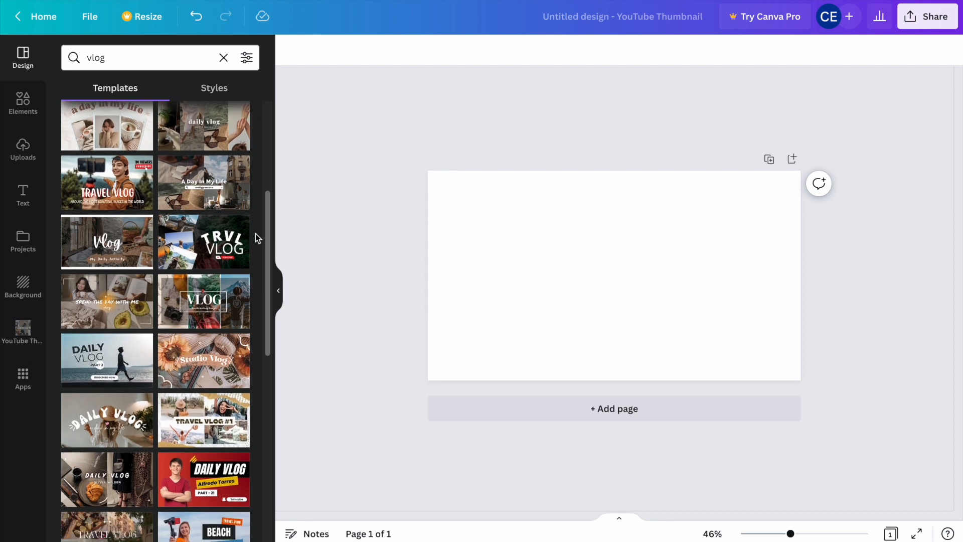
scroll(255, 233, down, 4)
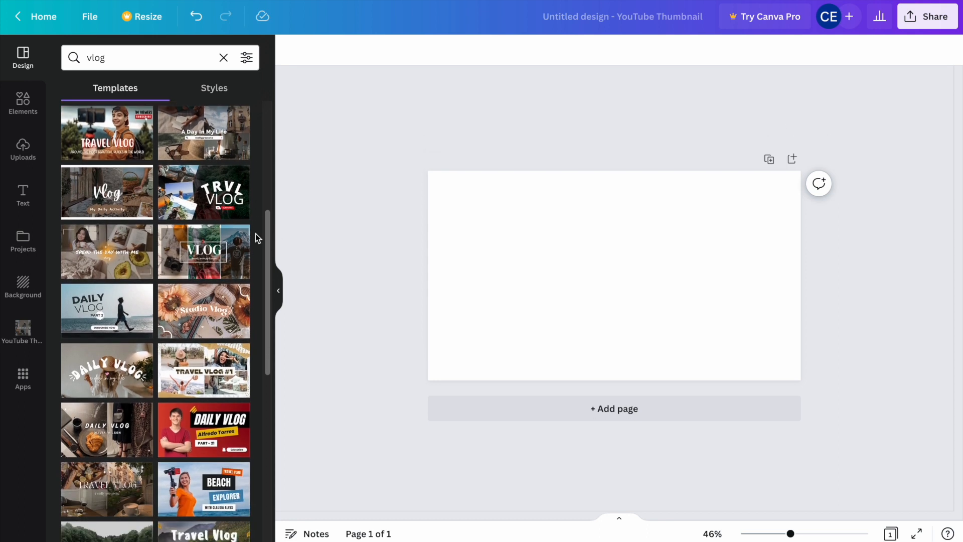
scroll(255, 234, down, 2)
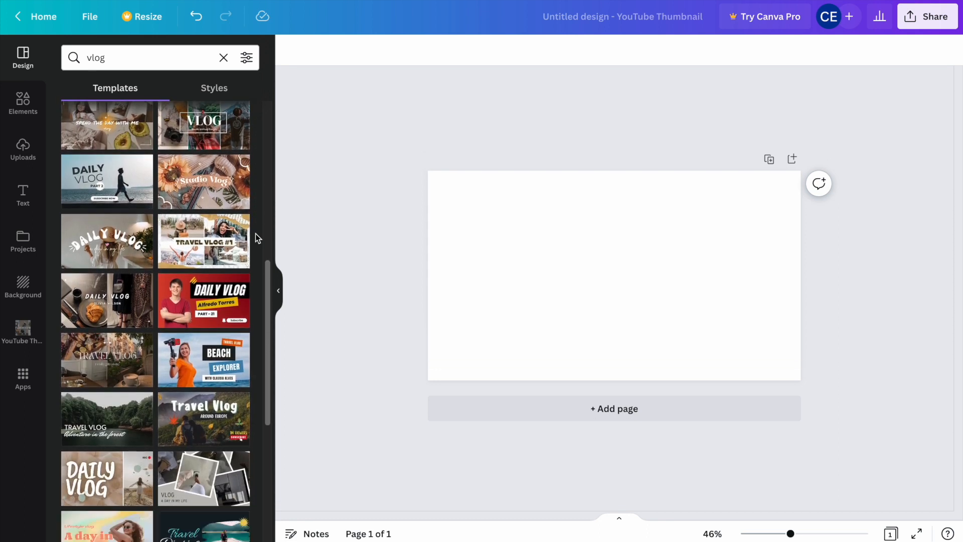
scroll(255, 233, down, 1)
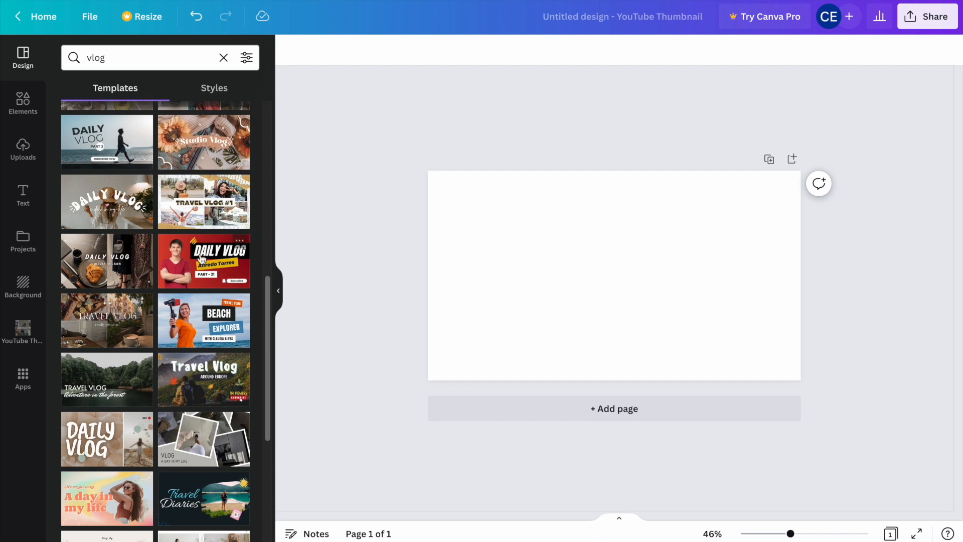
click(104, 271)
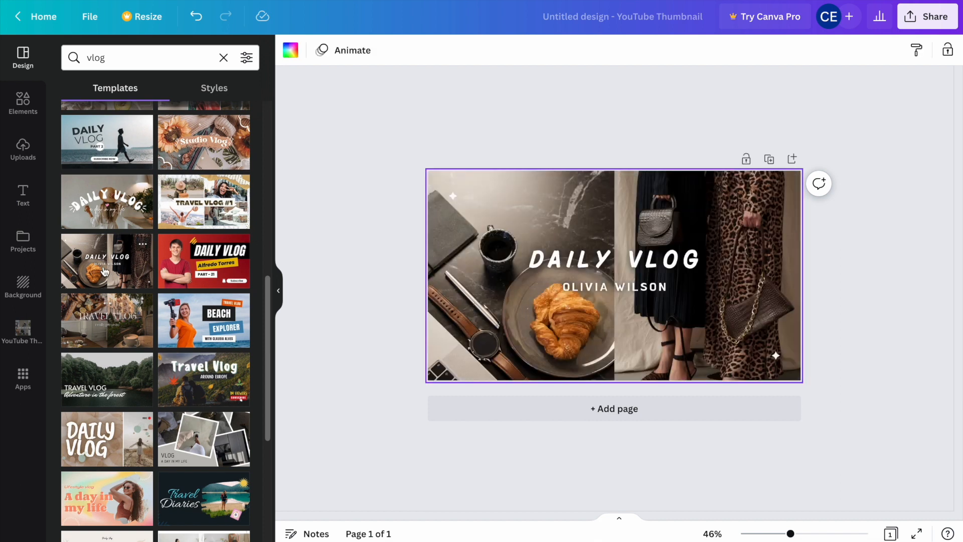
scroll(441, 290, down, 3)
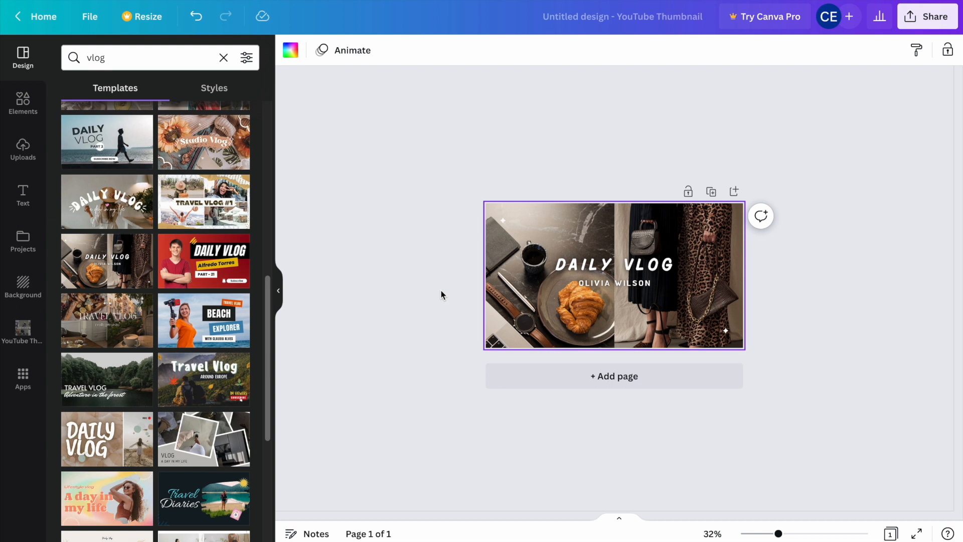
scroll(441, 290, up, 5)
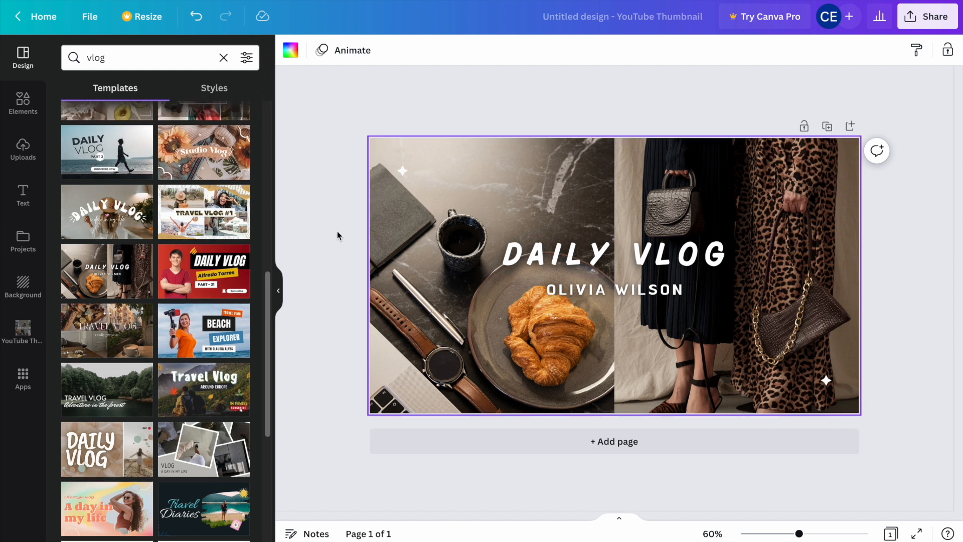
click(343, 239)
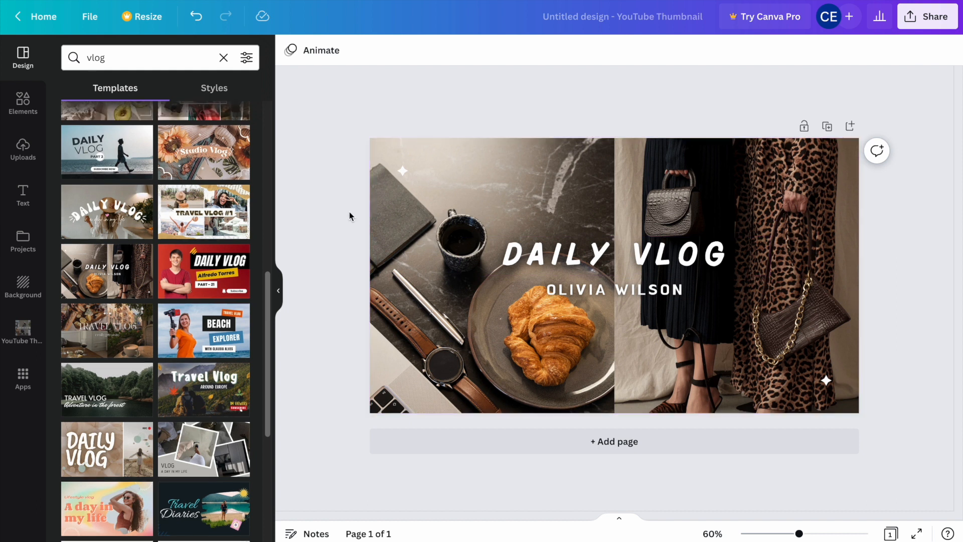
Undo the applied "Daily Vlog" template and return to the start of the template results
key(ctrl+z)
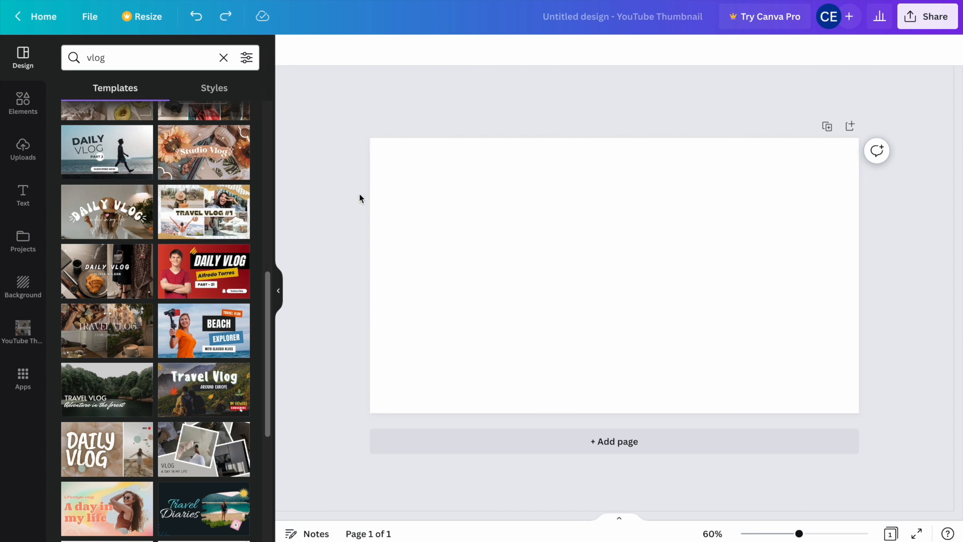
scroll(221, 216, up, 5)
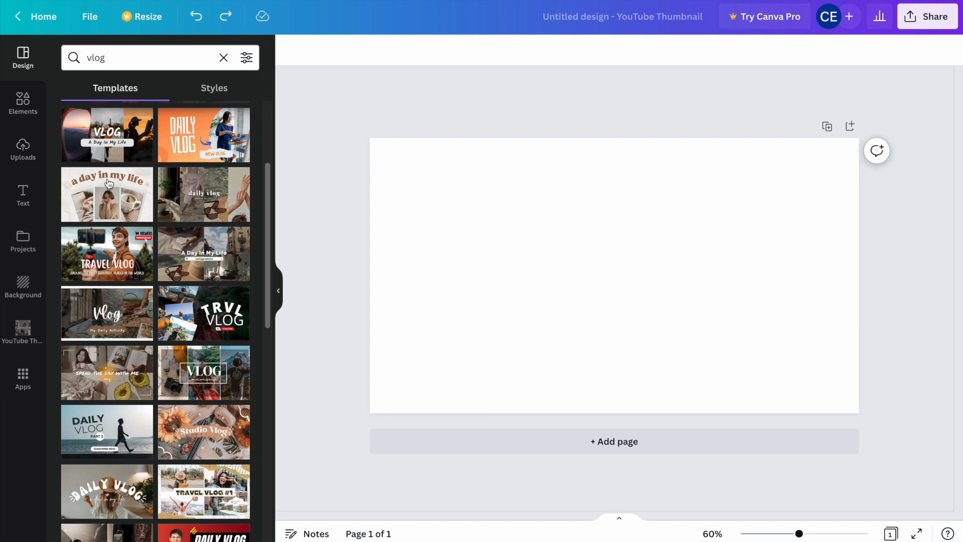
scroll(153, 227, up, 4)
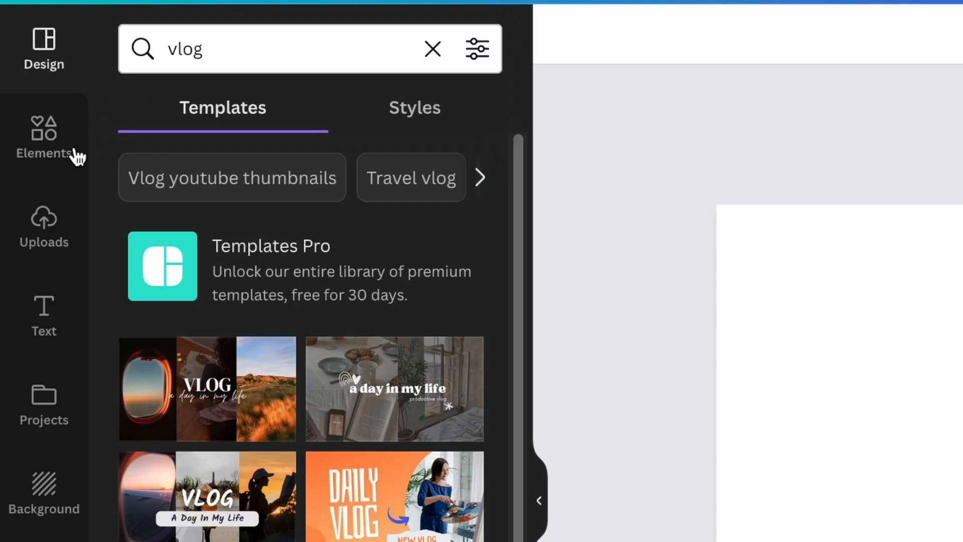
Add a straight line with a solid arrowhead from the Lines & Shapes elements to the blank page
click(46, 143)
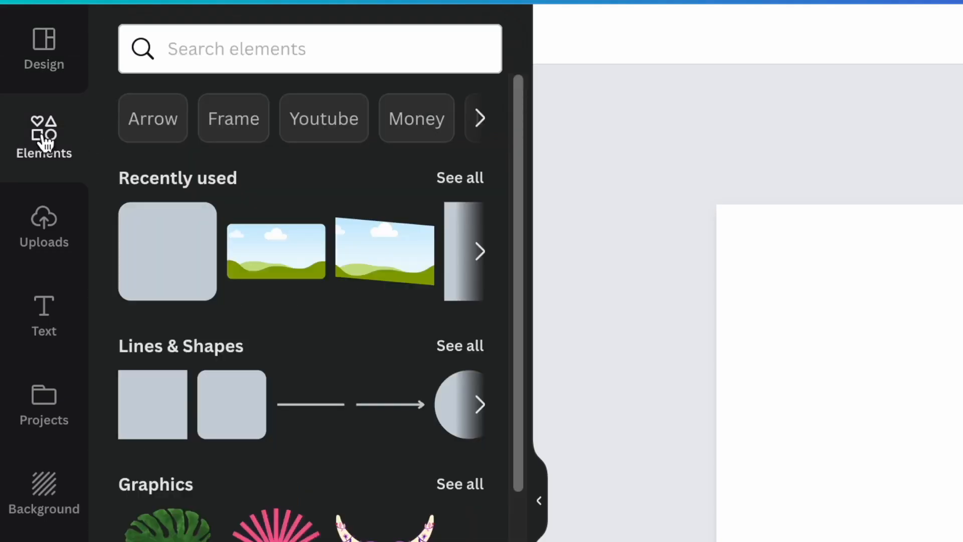
scroll(323, 188, down, 3)
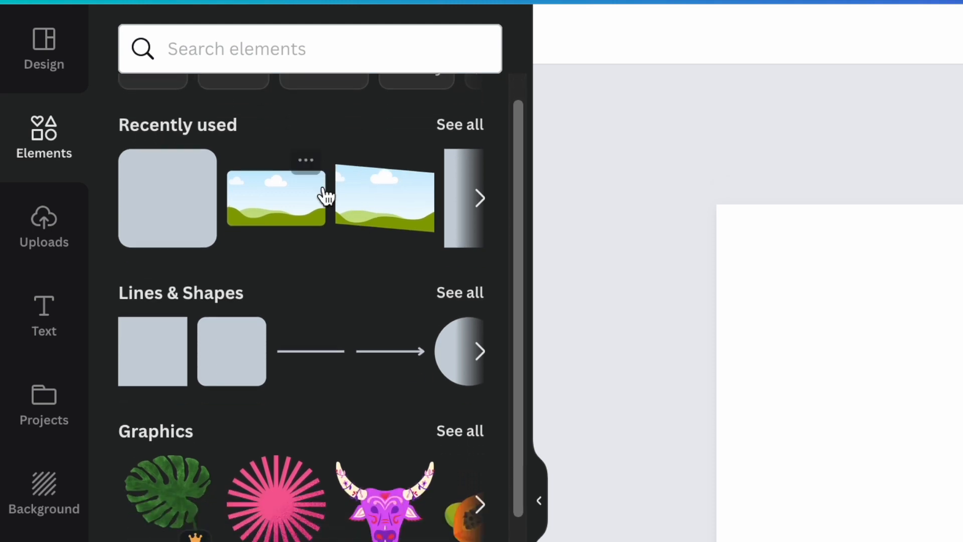
scroll(256, 205, down, 4)
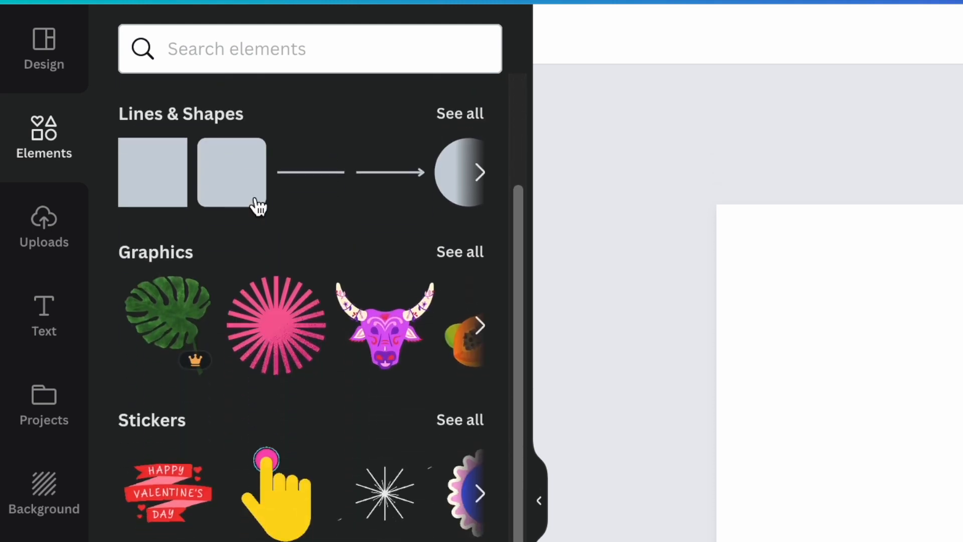
scroll(255, 443, down, 12)
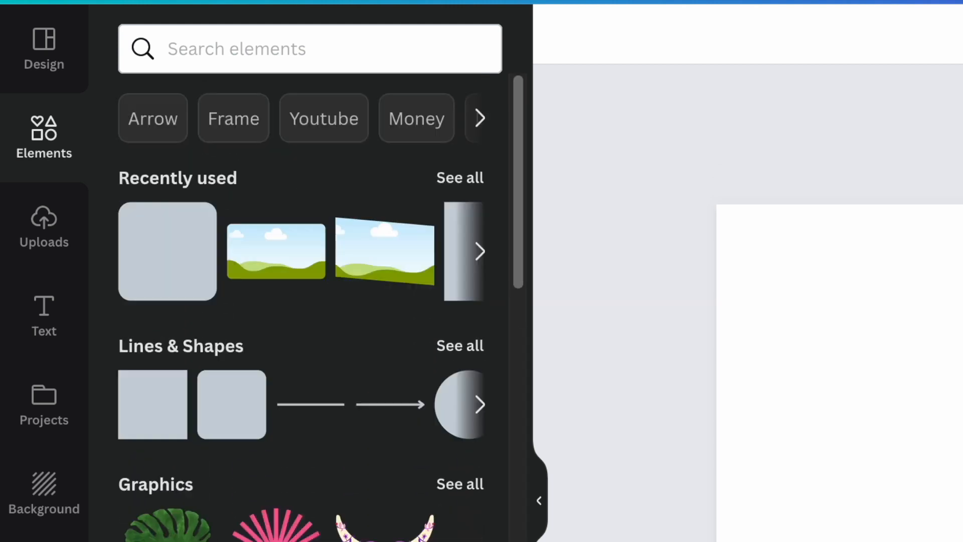
click(199, 344)
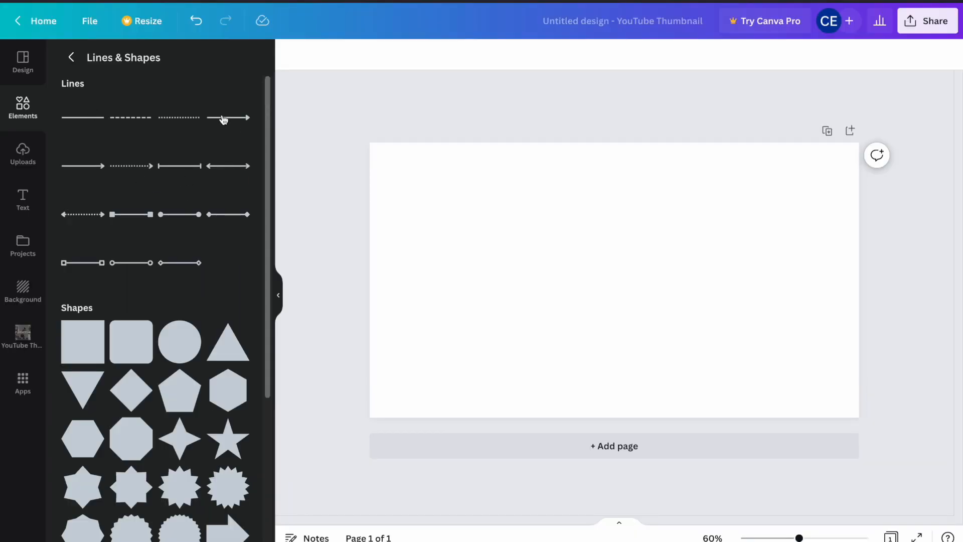
click(223, 119)
click(504, 240)
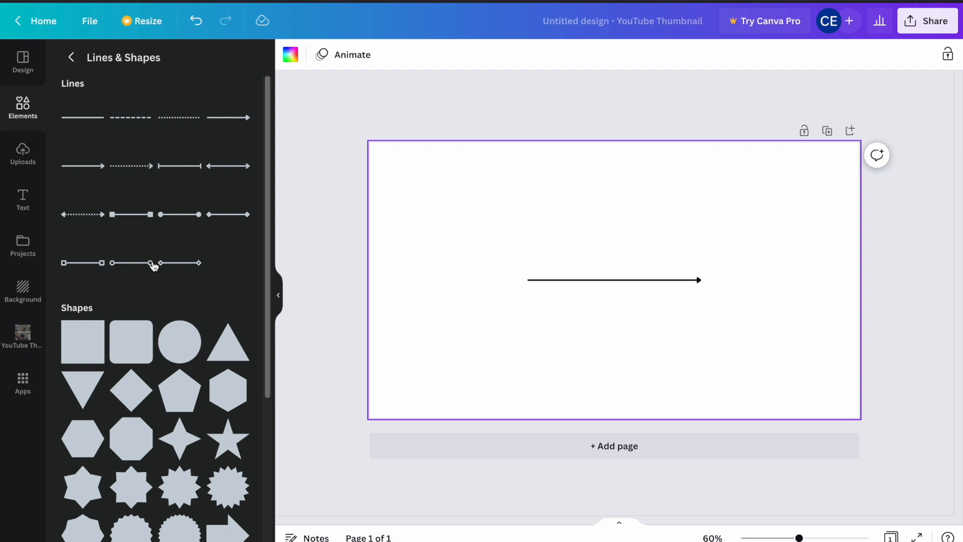
Add a square and a right-pointing block arrow, placing both in the page's left half with the arrow above the square
scroll(153, 267, down, 3)
click(75, 184)
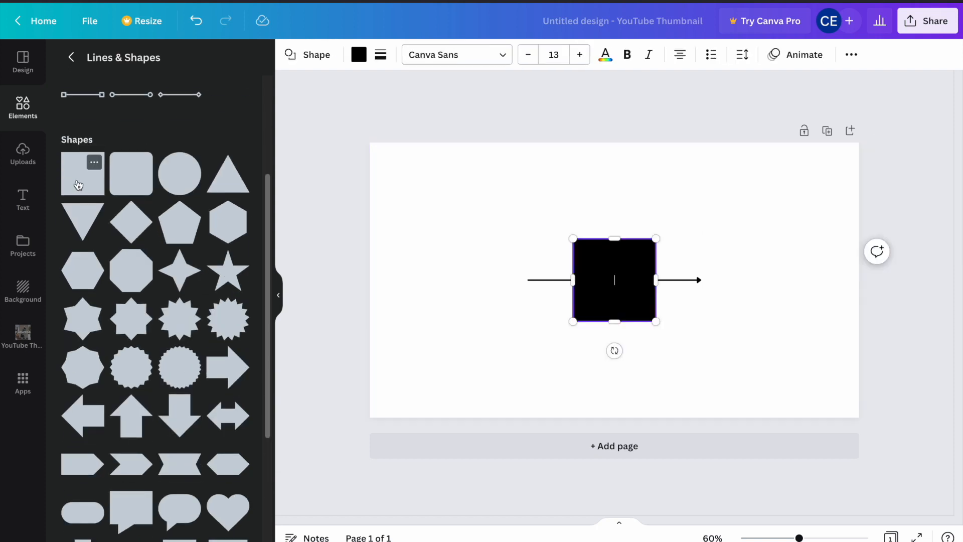
click(230, 384)
drag(637, 305, 498, 203)
drag(627, 282, 495, 327)
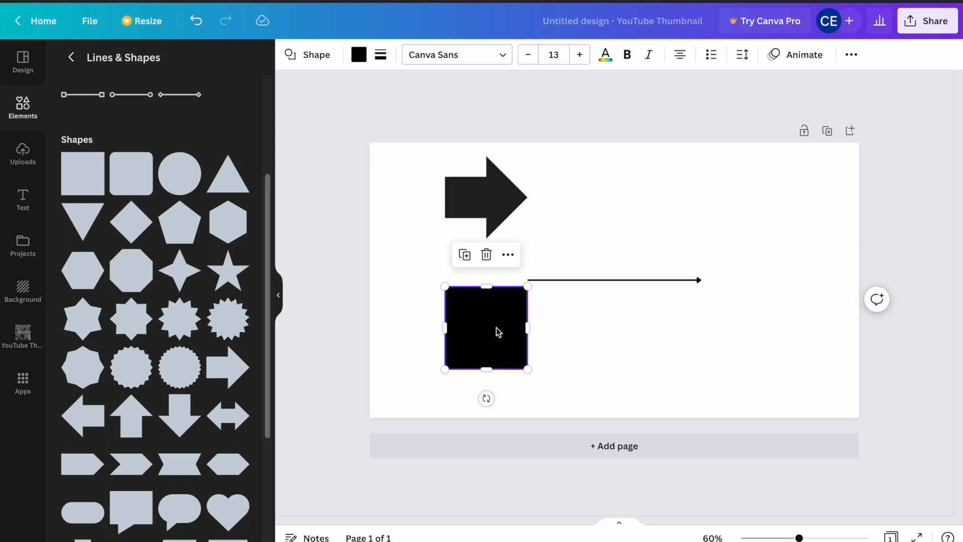
Move the thin arrow line up into the page's right half and set its line color to red
click(415, 274)
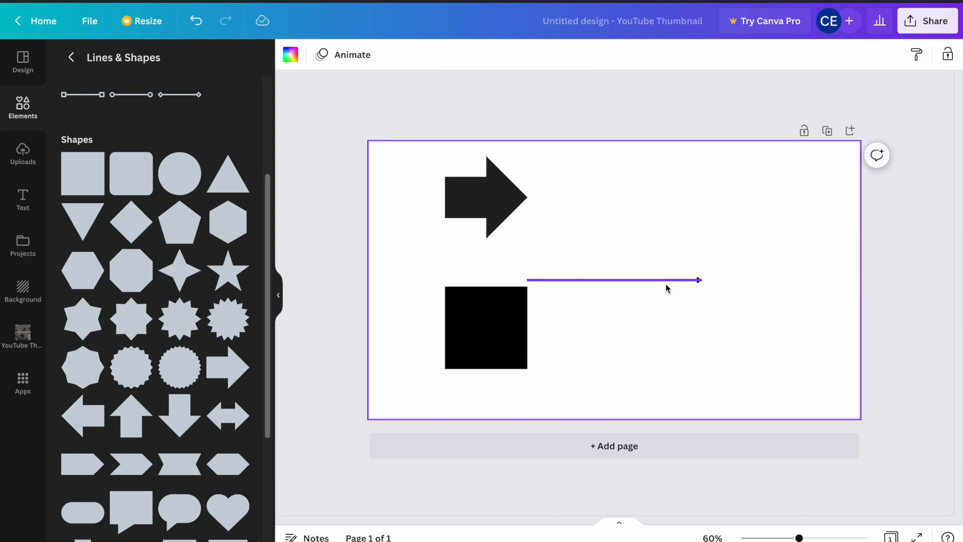
click(645, 281)
drag(645, 283, 706, 249)
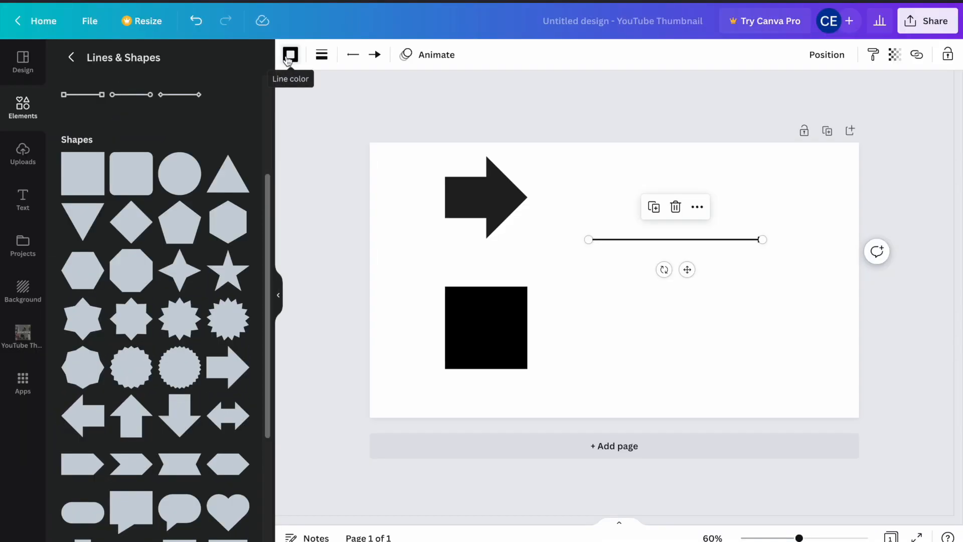
click(289, 57)
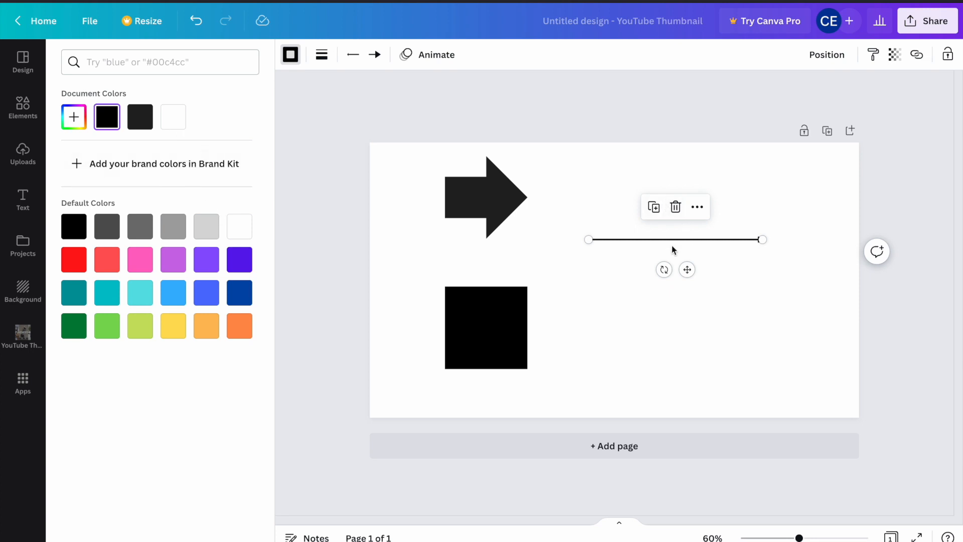
click(81, 268)
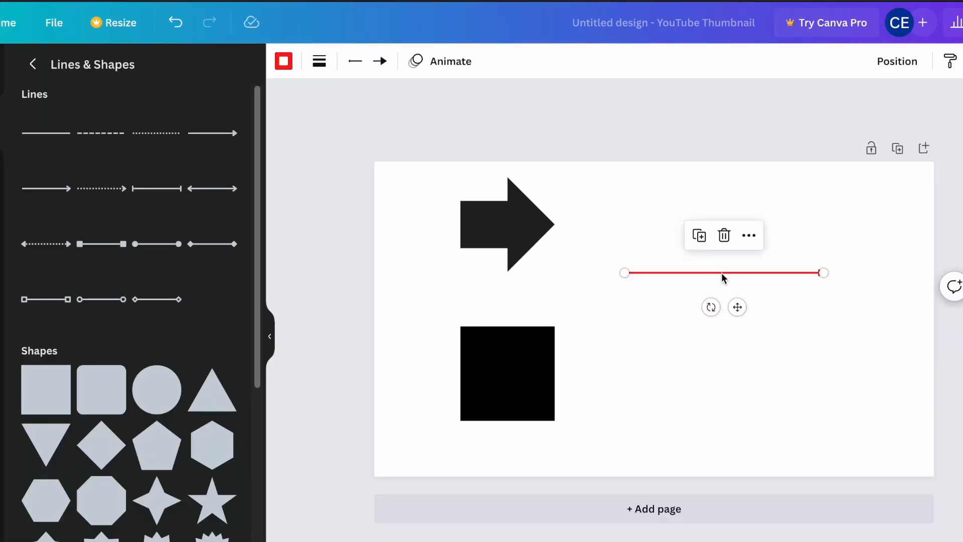
Set the red arrow's line weight to 26, try its dashed and dotted styles, and view its line start and end options
click(319, 62)
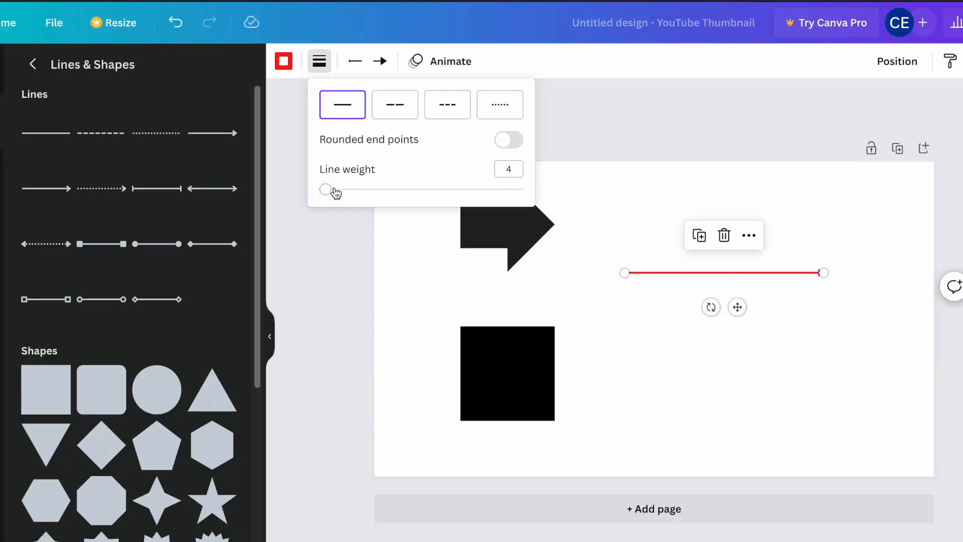
drag(331, 193, 373, 213)
click(402, 115)
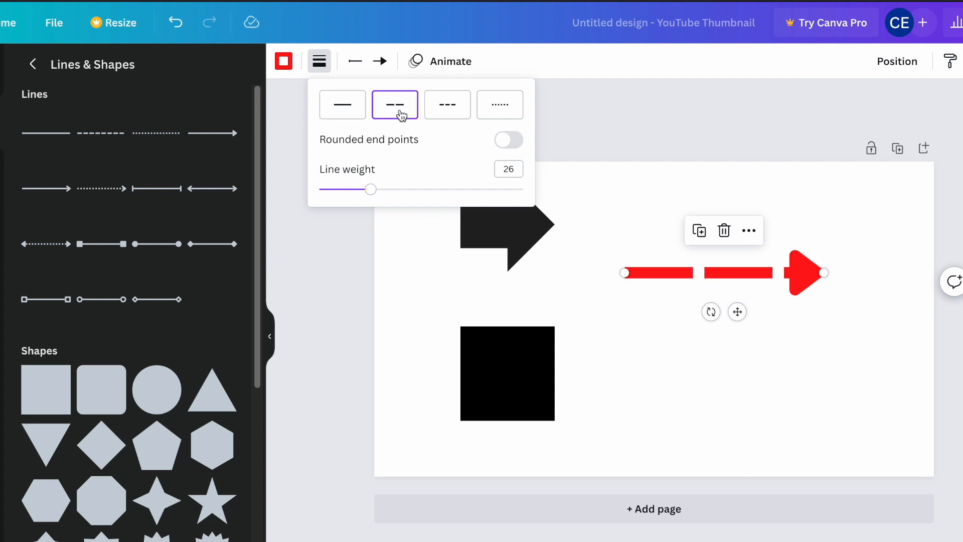
click(467, 106)
click(498, 110)
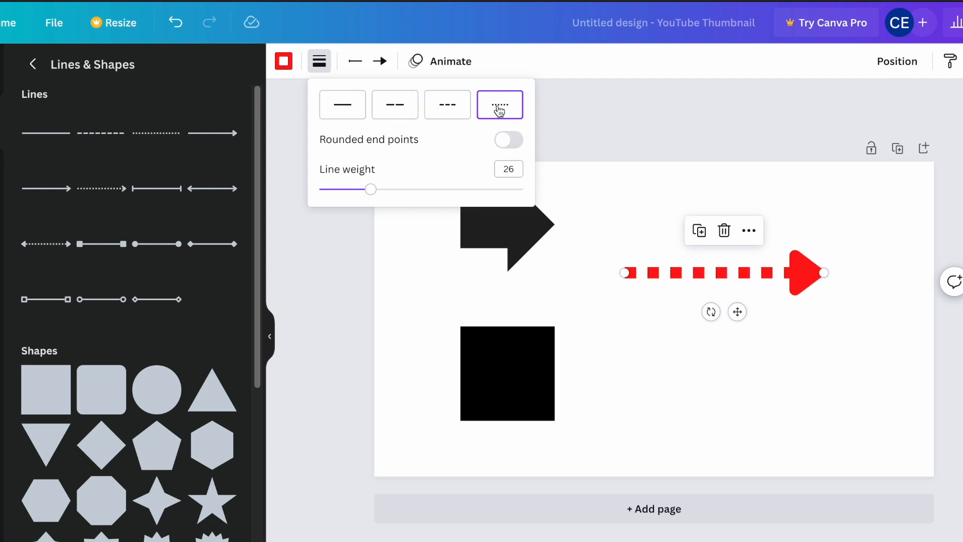
click(395, 104)
click(355, 61)
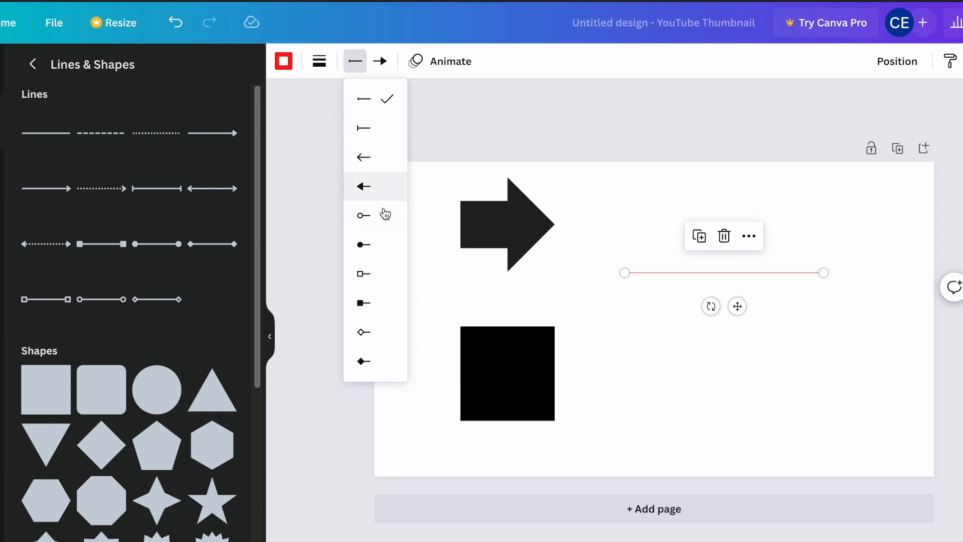
click(384, 59)
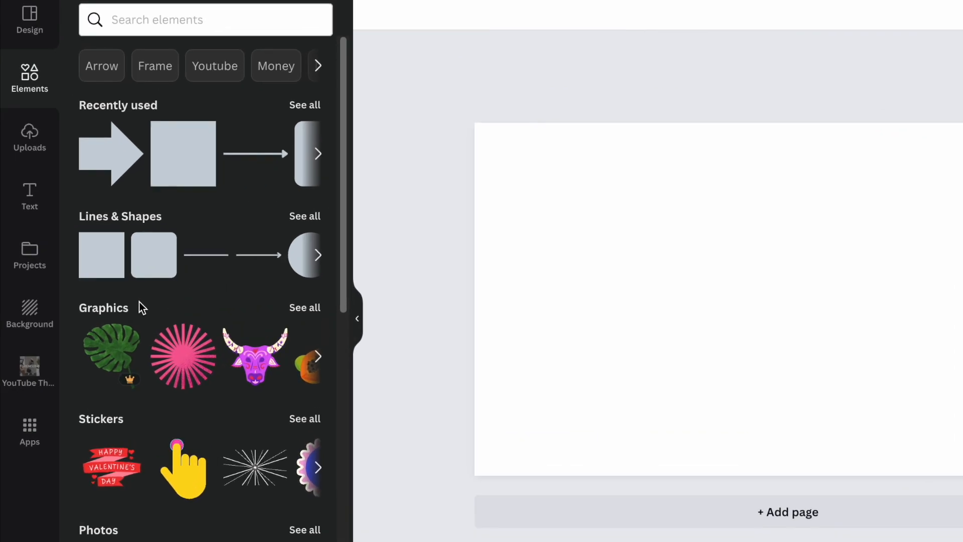
Add the teal-to-purple gradient square from the Gradient collection in Graphics to the blank page
click(124, 314)
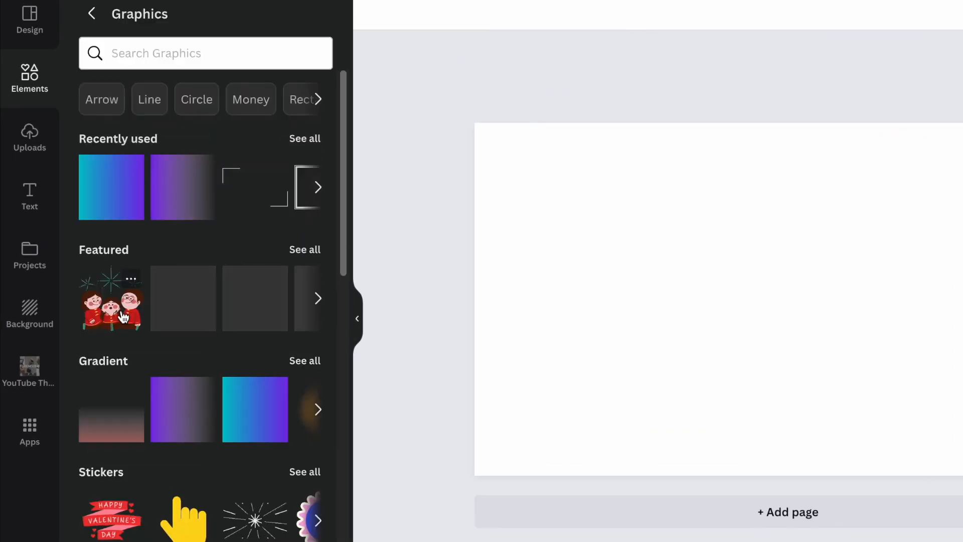
scroll(174, 261, down, 4)
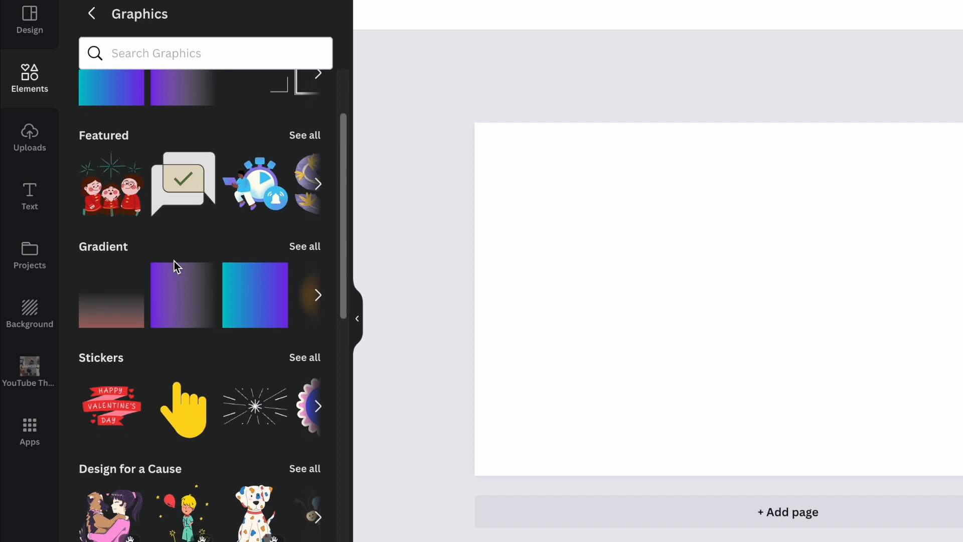
scroll(201, 372, down, 3)
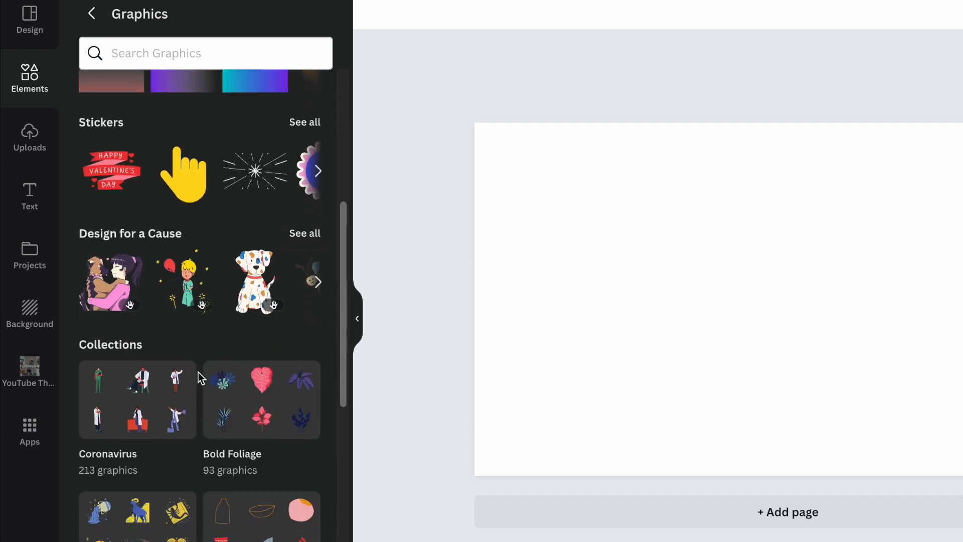
scroll(180, 277, up, 4)
scroll(179, 278, up, 3)
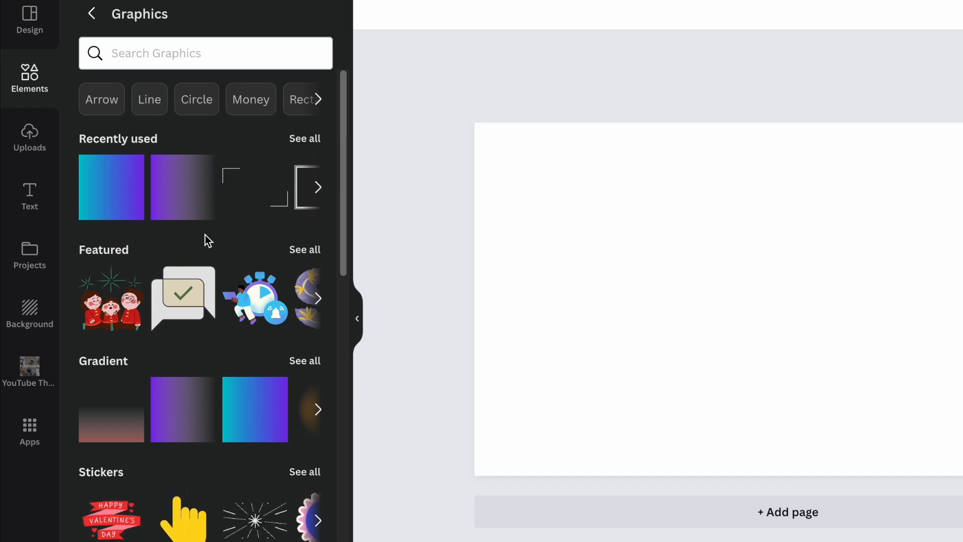
click(90, 363)
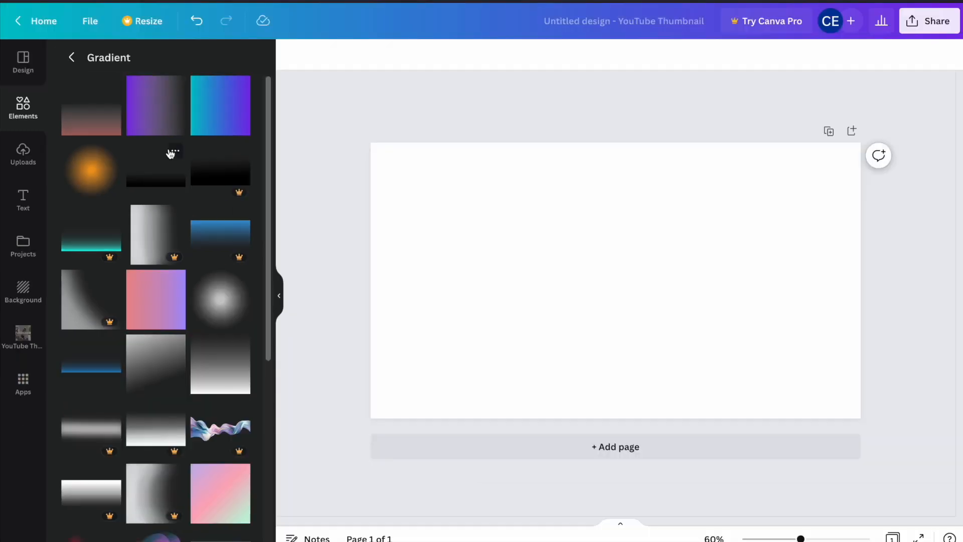
click(271, 83)
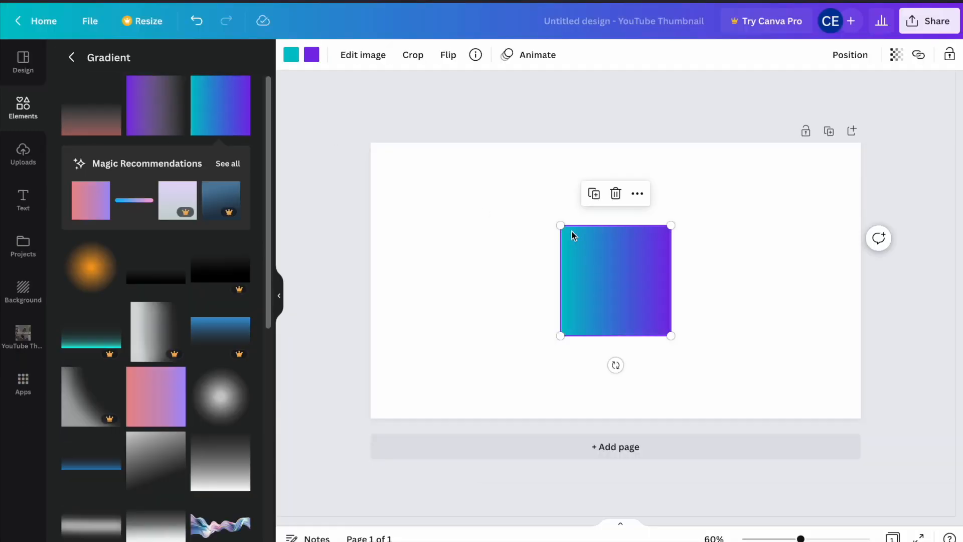
Align the gradient square with the page's top edge and enlarge it to cover most of the page height
drag(560, 225, 453, 167)
drag(670, 335, 579, 239)
scroll(518, 243, up, 3)
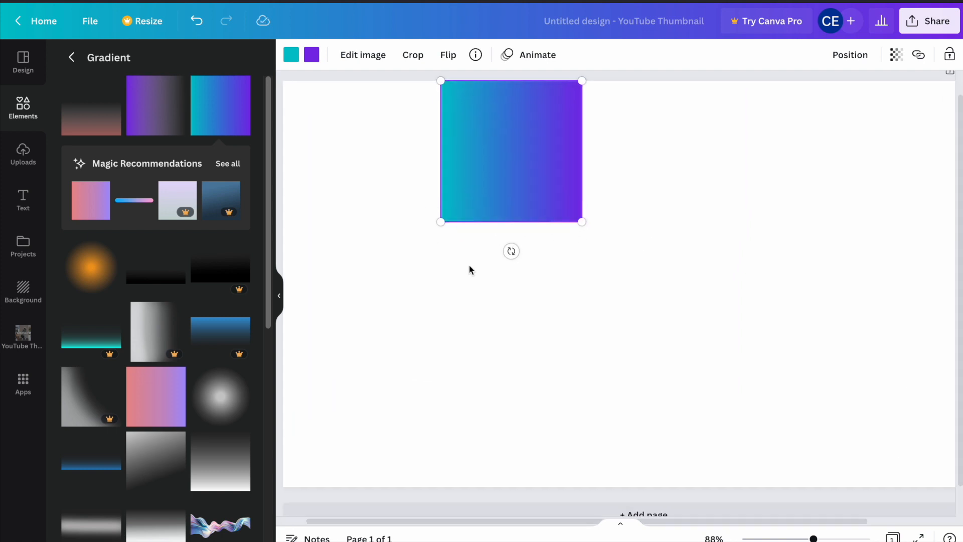
drag(439, 226, 465, 244)
scroll(567, 292, down, 2)
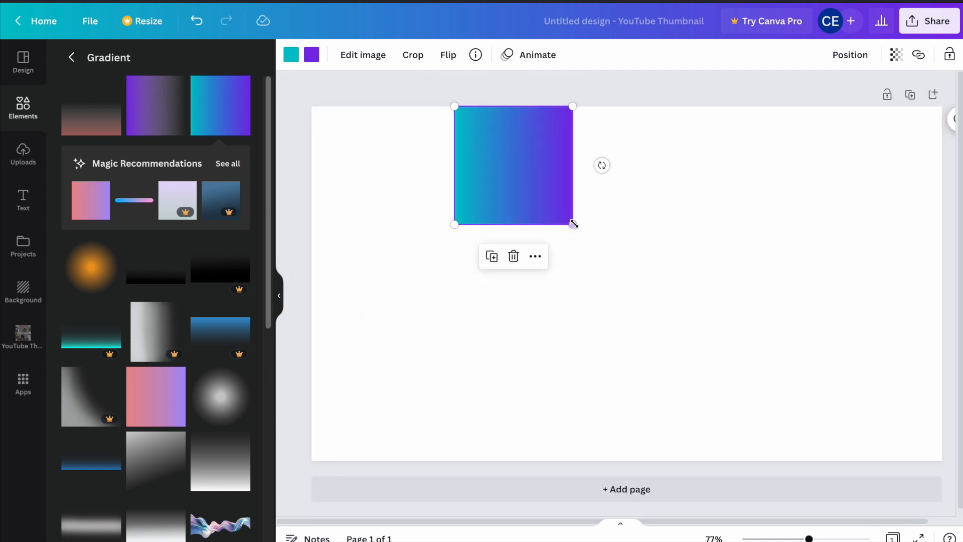
drag(572, 224, 790, 385)
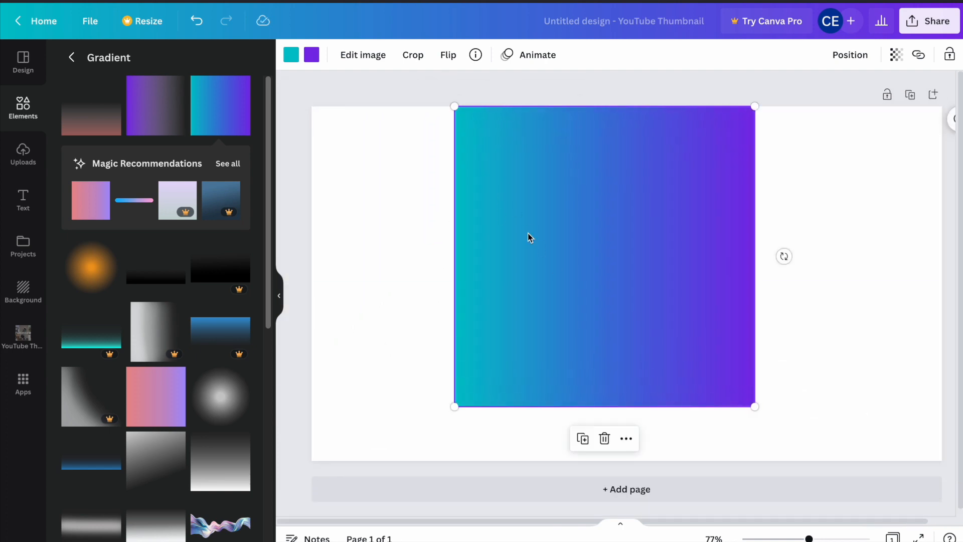
Recolor the gradient square by replacing its teal with red and its purple with orange
click(292, 56)
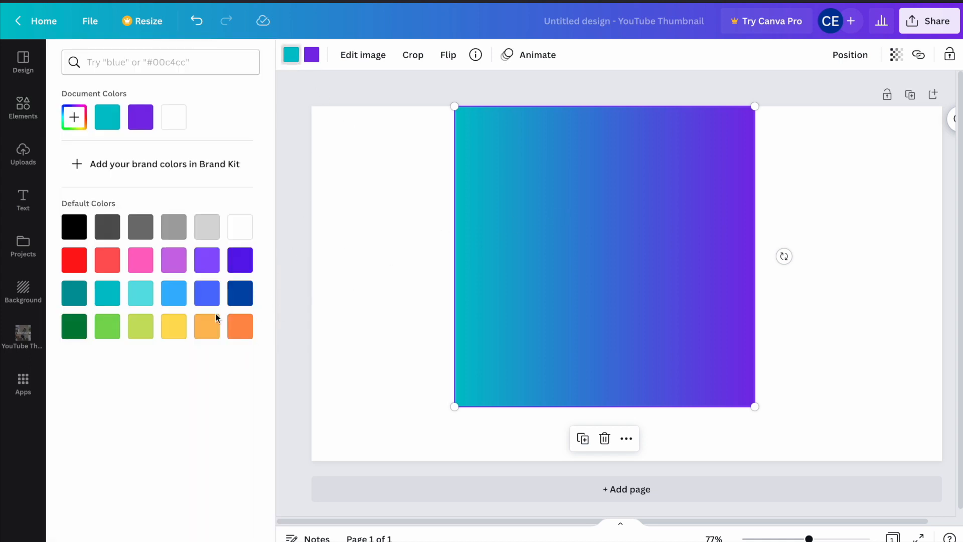
click(77, 262)
click(312, 54)
click(245, 331)
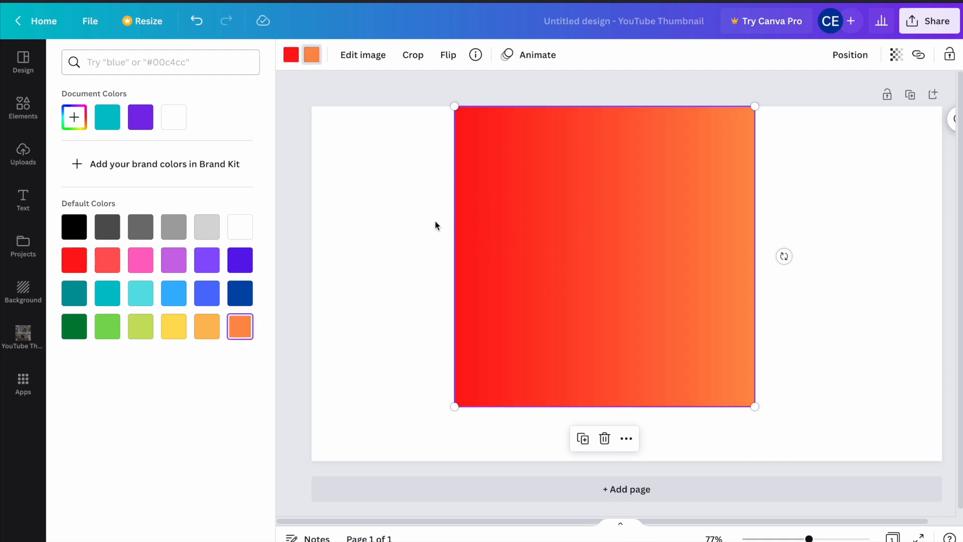
click(561, 190)
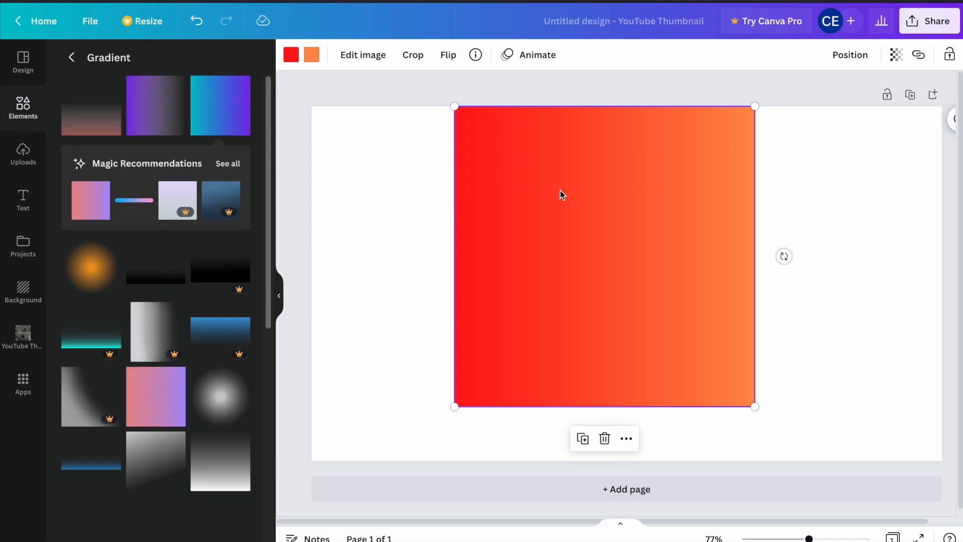
Browse the other graphics in the Gradient collection
click(402, 218)
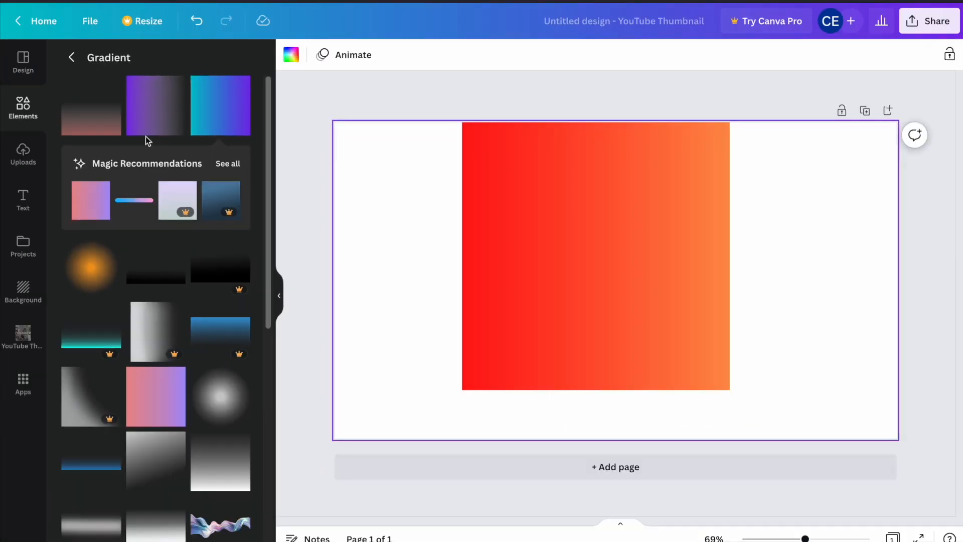
scroll(64, 533, down, 1)
scroll(201, 345, down, 4)
scroll(143, 134, up, 1)
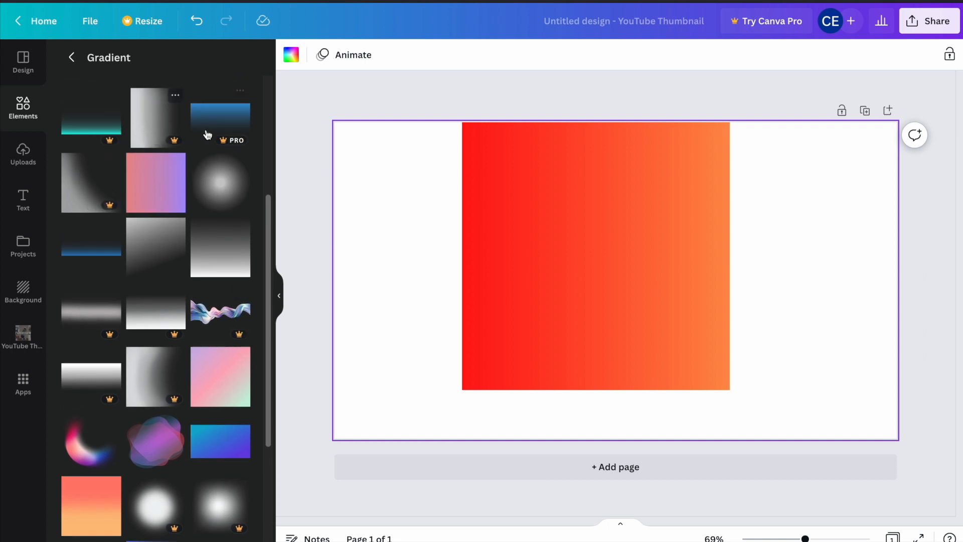
scroll(206, 133, up, 3)
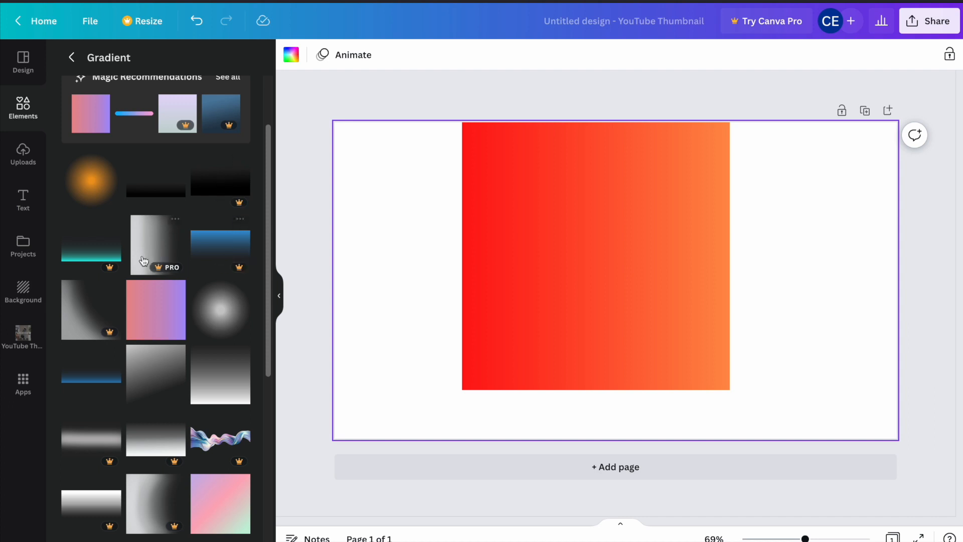
scroll(81, 331, down, 3)
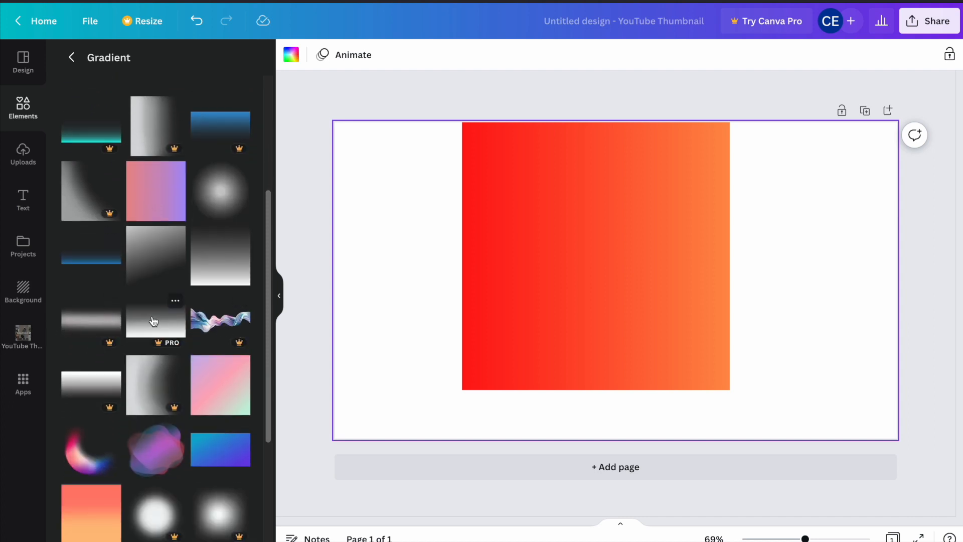
click(154, 321)
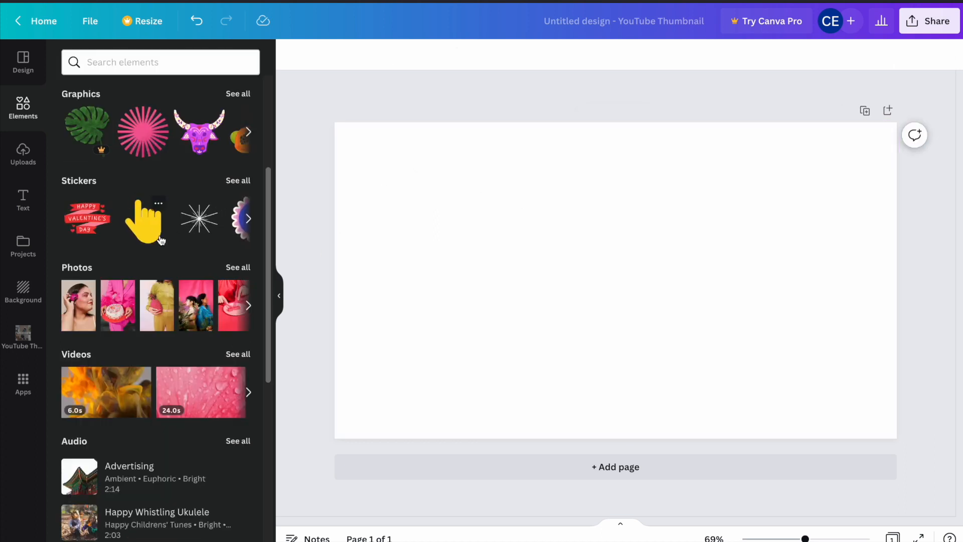
Browse the trending photos in Elements and add the one of a man working on a laptop to the page
click(79, 271)
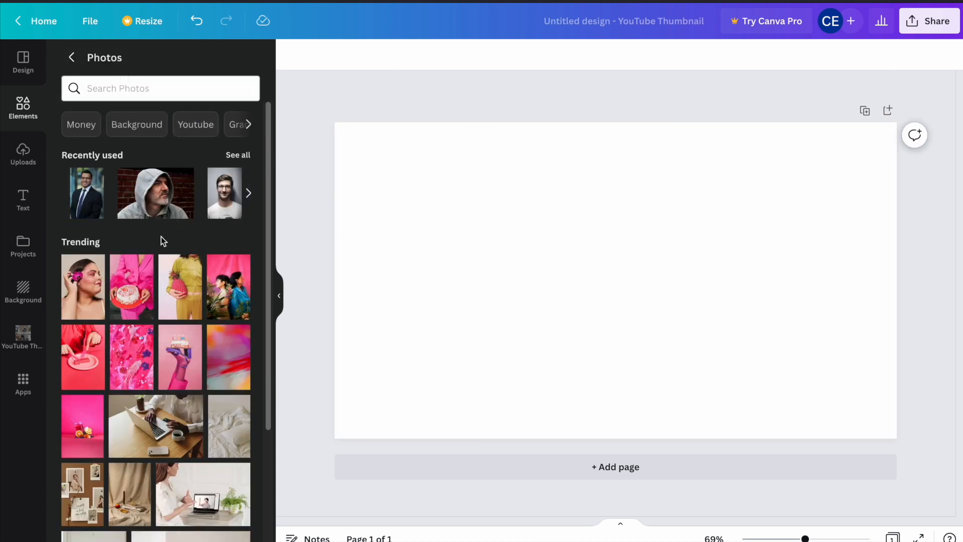
scroll(168, 242, down, 2)
scroll(168, 242, down, 4)
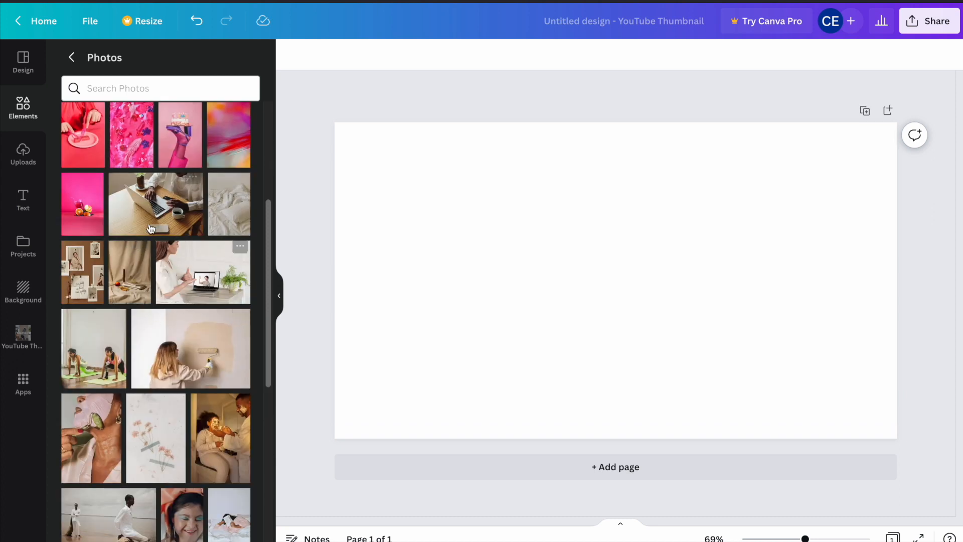
scroll(244, 398, up, 3)
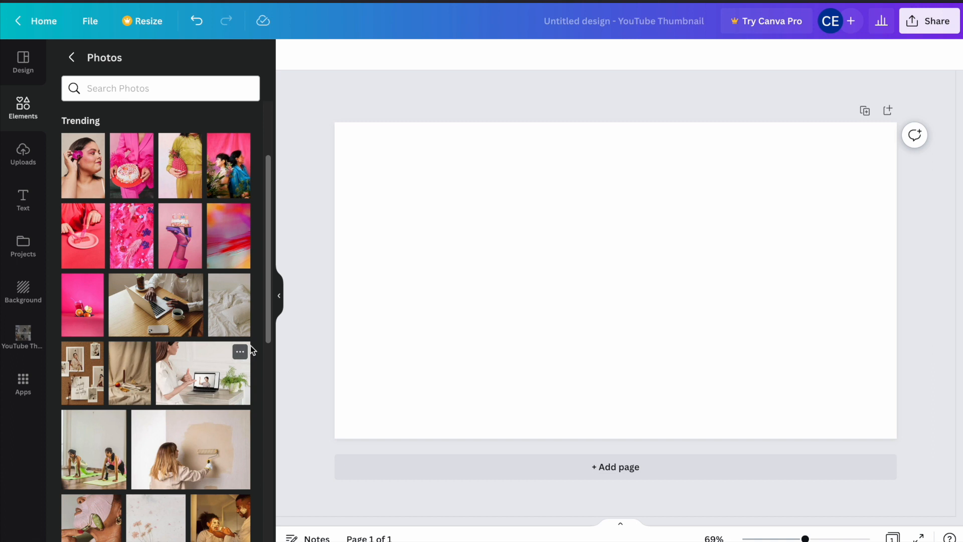
click(152, 296)
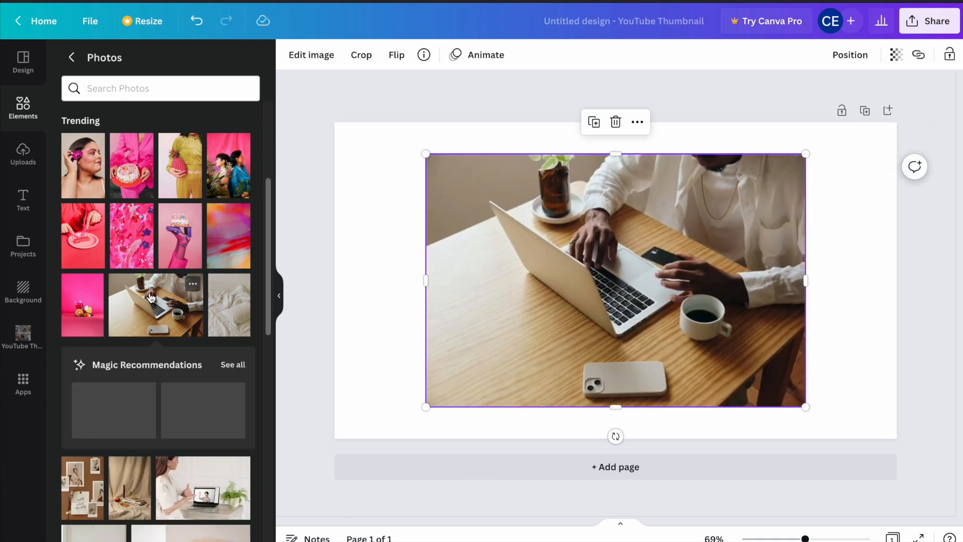
Enlarge the laptop photo from two opposite corners until it spans the full page height
click(467, 132)
click(496, 230)
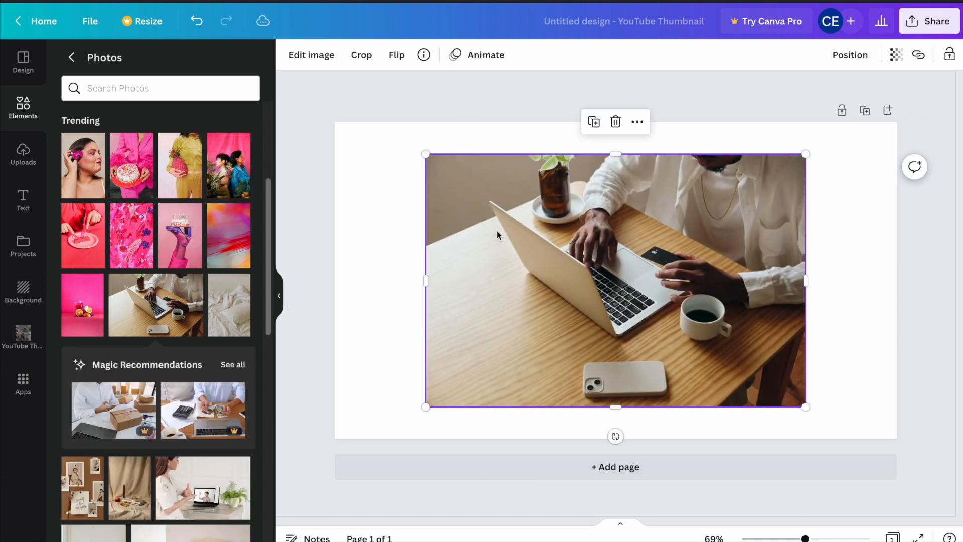
drag(425, 153, 363, 150)
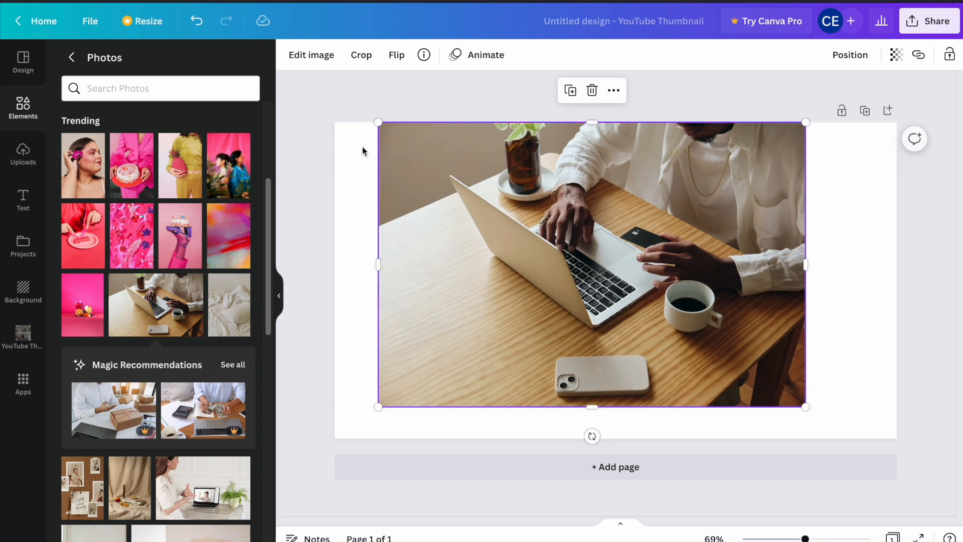
click(831, 420)
click(798, 394)
drag(805, 405, 853, 438)
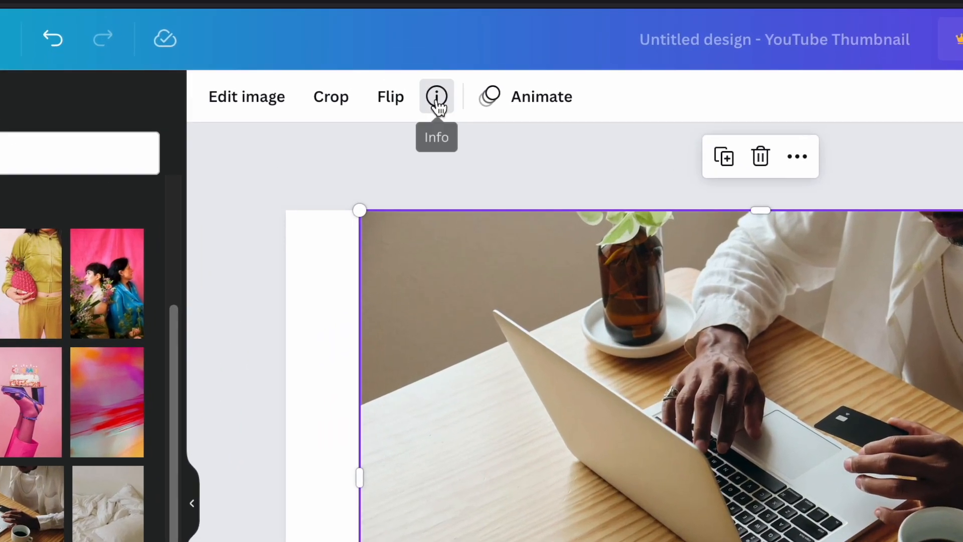
Examine the laptop photo's info for its licence and keywords, and look back over the available photos
click(428, 67)
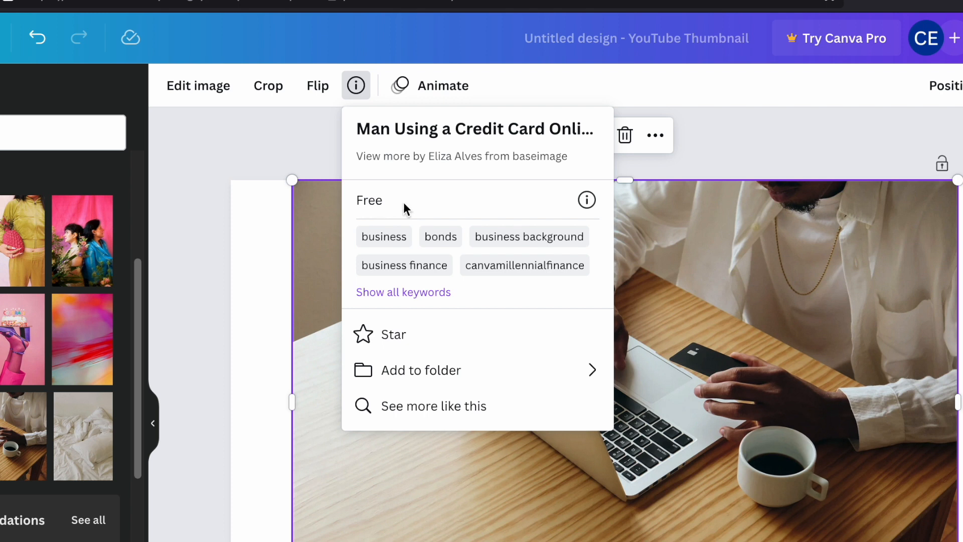
mouse_move(585, 201)
click(718, 146)
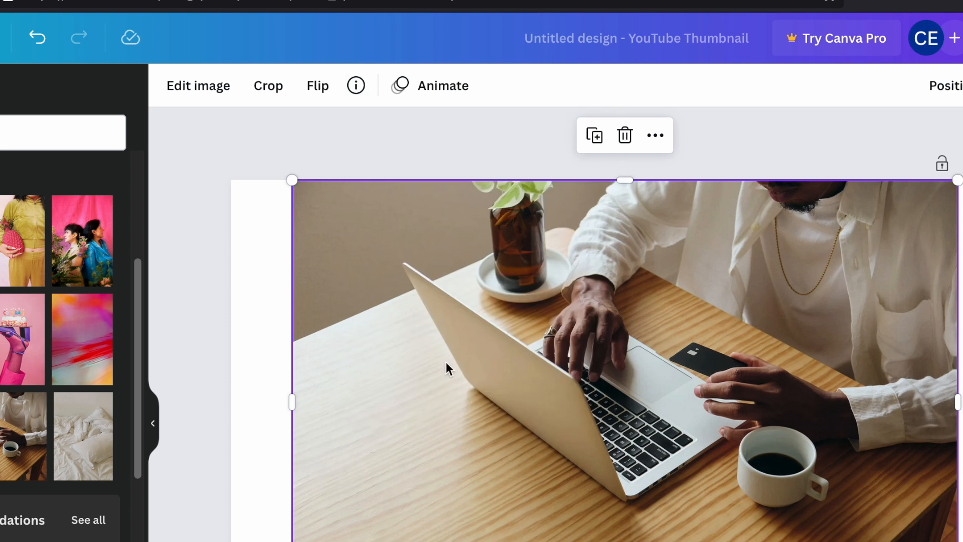
scroll(20, 417, down, 5)
scroll(20, 417, up, 10)
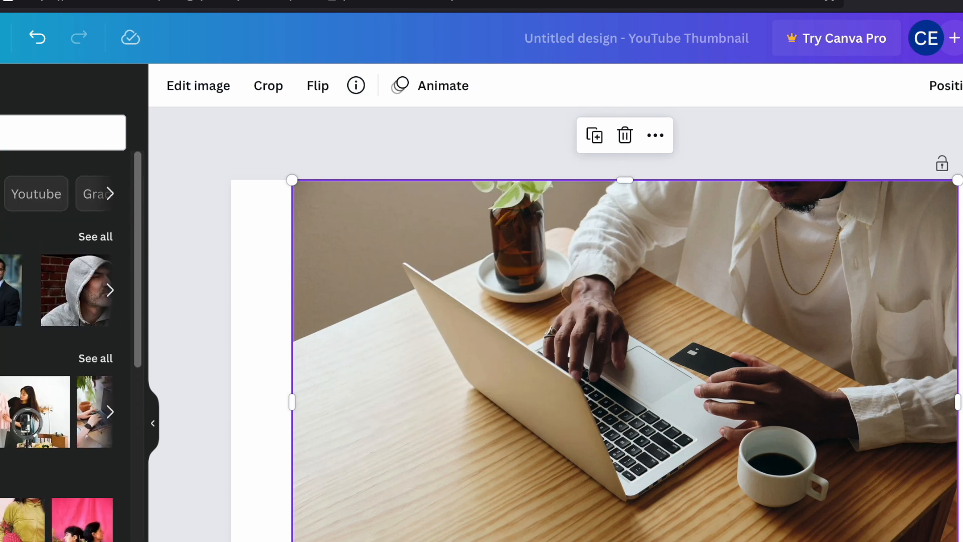
click(356, 88)
click(299, 155)
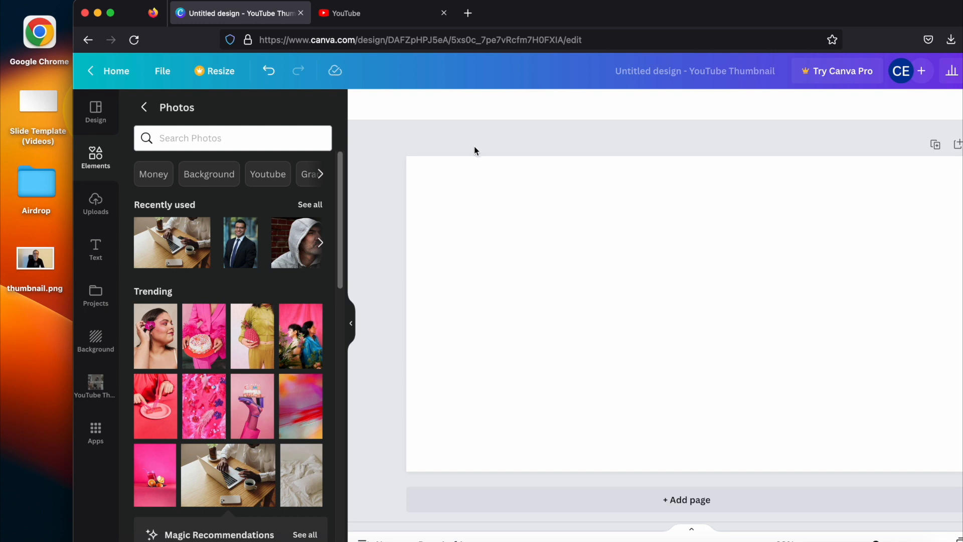
Upload thumbnail.png from the desktop into the Canva image uploads
click(99, 214)
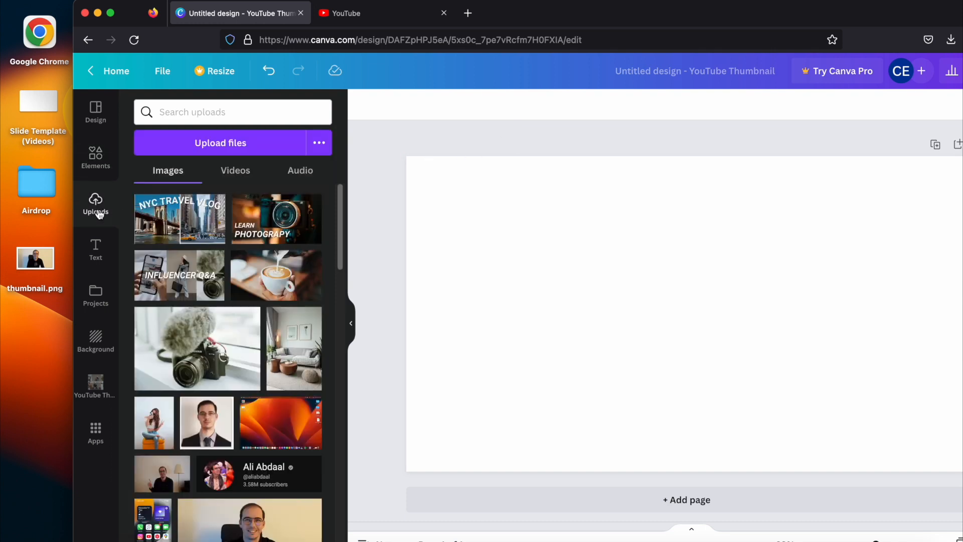
scroll(261, 281, down, 5)
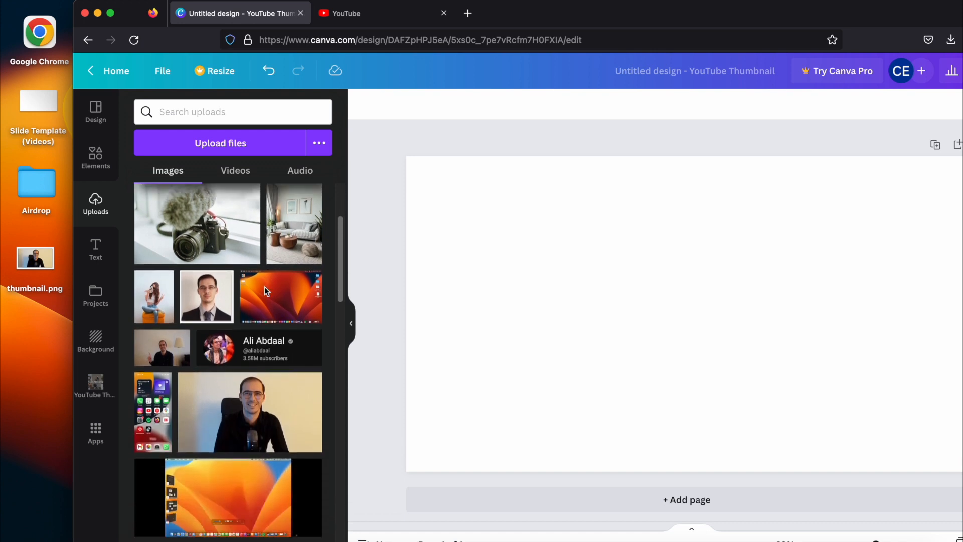
scroll(263, 287, up, 7)
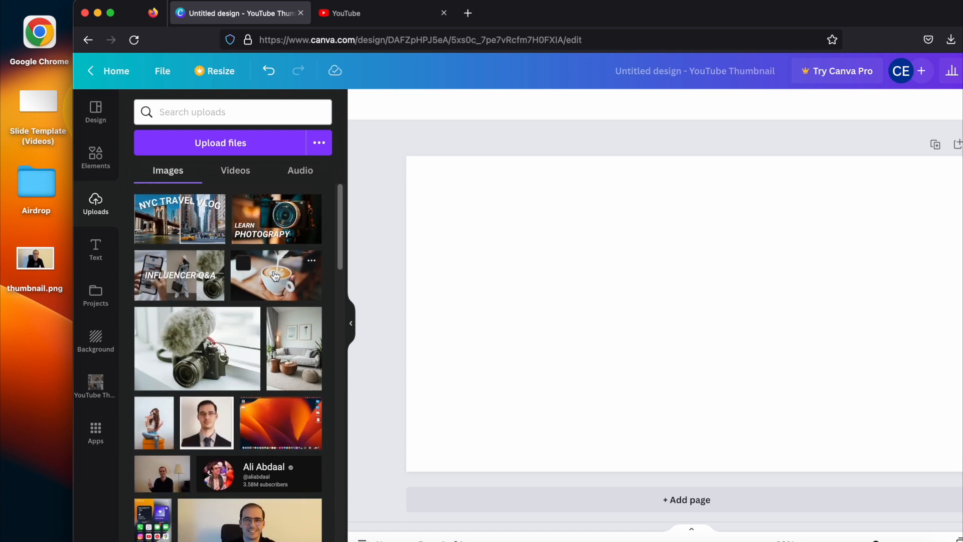
drag(531, 10, 540, 10)
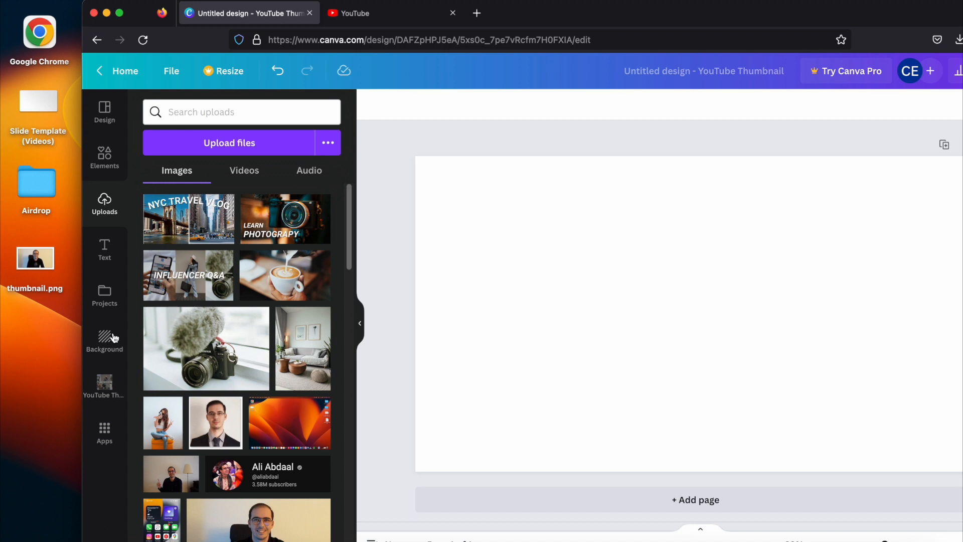
click(37, 261)
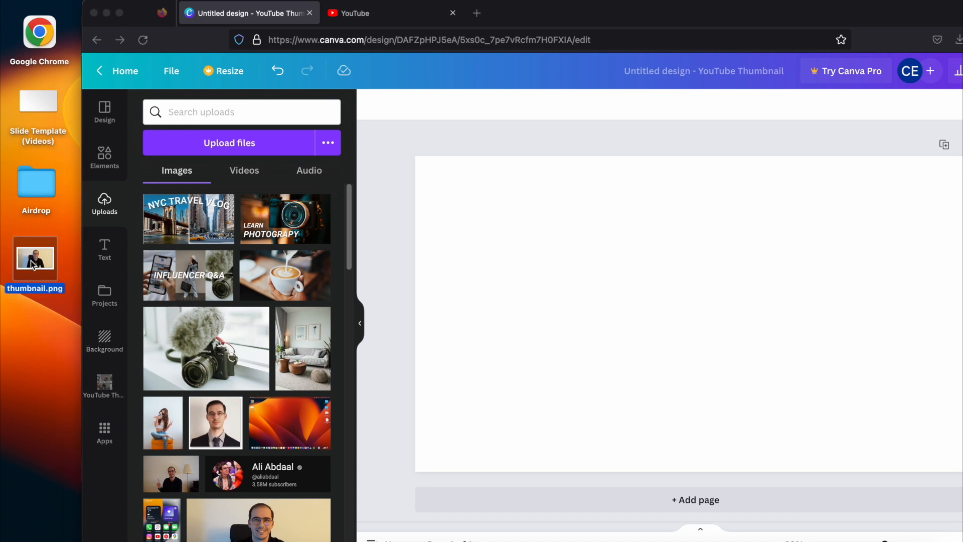
drag(32, 264, 254, 237)
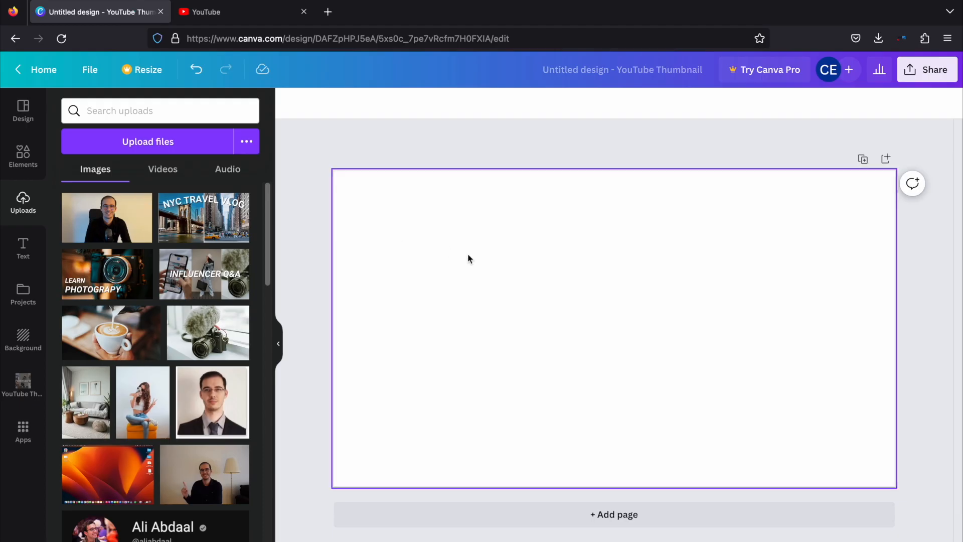
Add the newly uploaded portrait to the page and enlarge it to fill the whole thumbnail
click(107, 230)
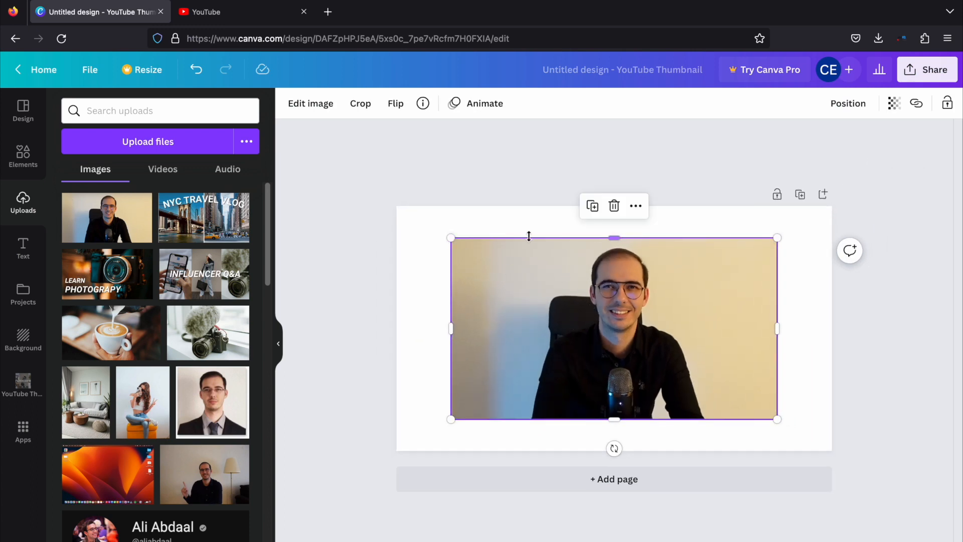
drag(450, 238, 395, 208)
drag(777, 419, 832, 450)
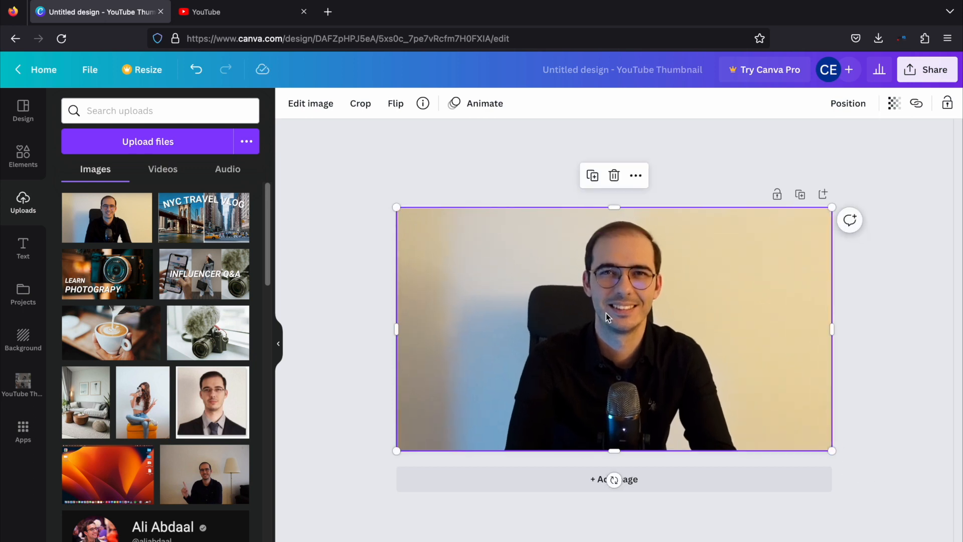
click(475, 166)
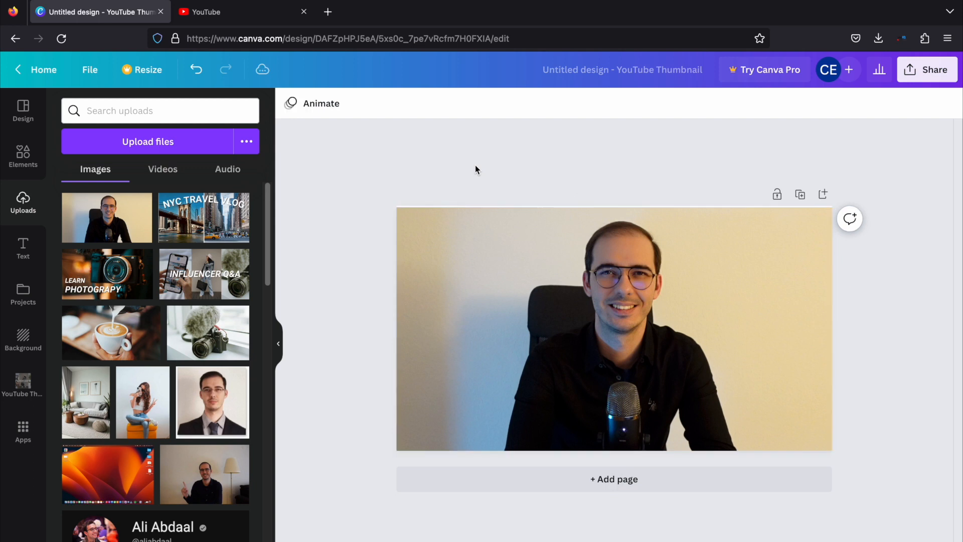
Adjust the full-page portrait's contrast to 3 and saturation to 7, keeping brightness at 0
click(510, 280)
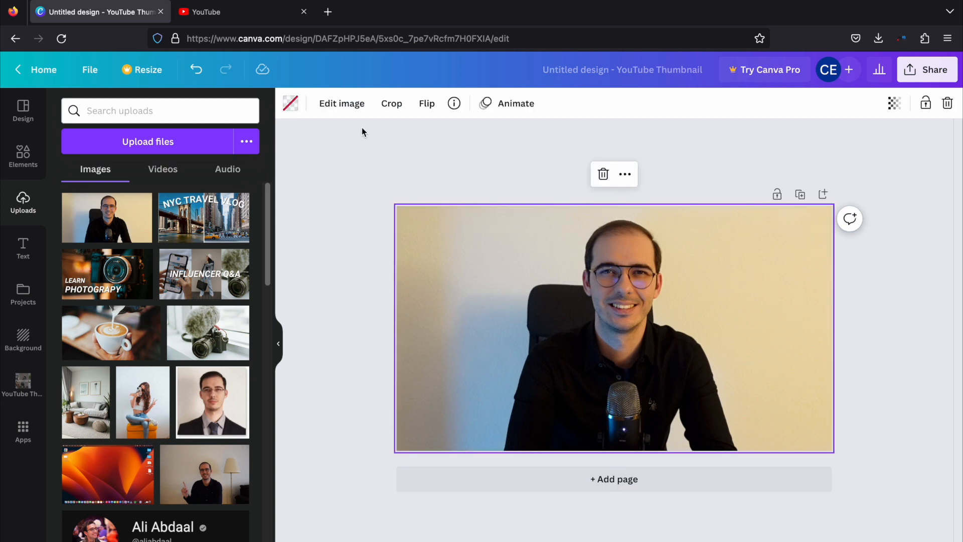
click(343, 105)
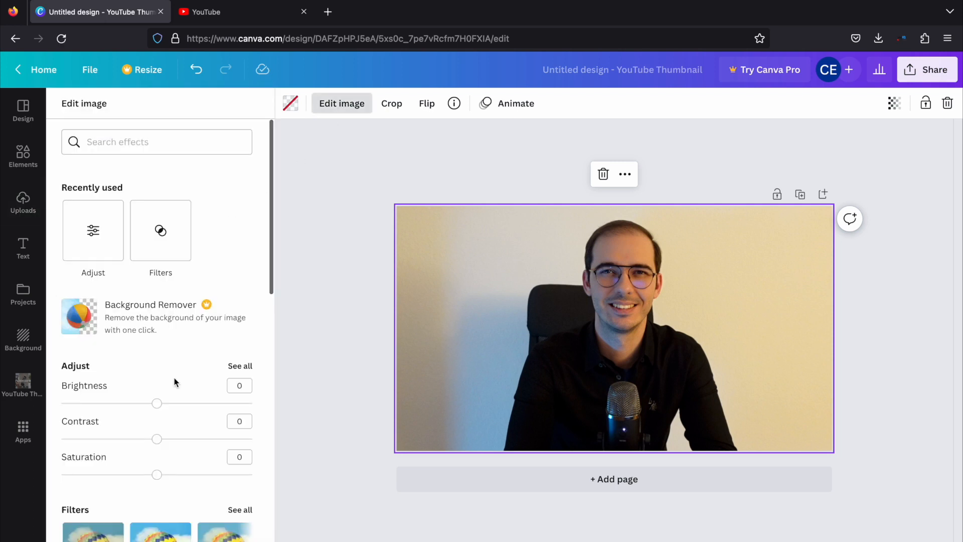
mouse_move(157, 406)
mouse_down()
mouse_move(196, 404)
mouse_move(133, 403)
mouse_move(158, 411)
mouse_up()
mouse_move(157, 445)
mouse_down()
mouse_move(97, 439)
mouse_move(189, 438)
mouse_move(159, 440)
mouse_up()
drag(157, 475, 81, 476)
drag(114, 476, 162, 474)
Try the Epic, Festive, Summer and Selfie filters on the portrait
scroll(163, 474, down, 4)
scroll(165, 475, down, 1)
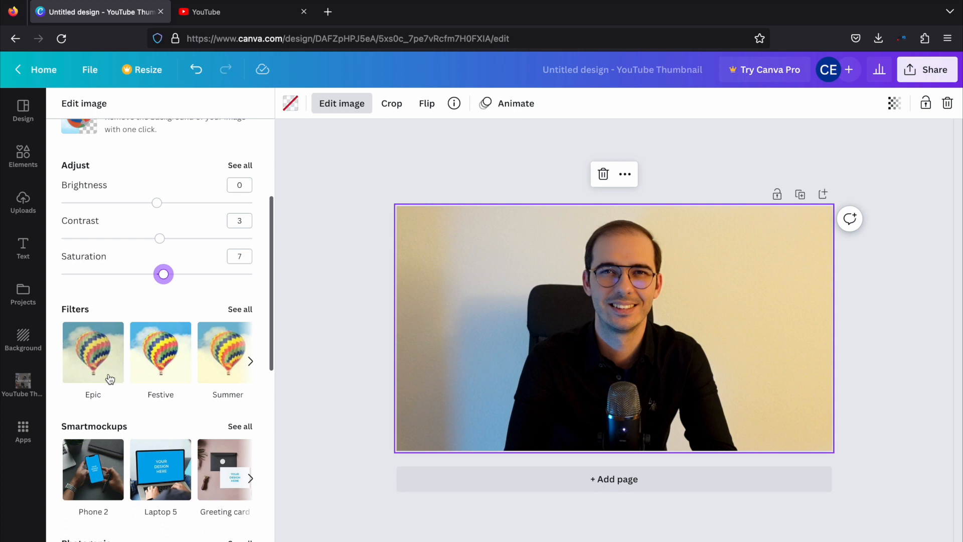
click(105, 379)
click(143, 368)
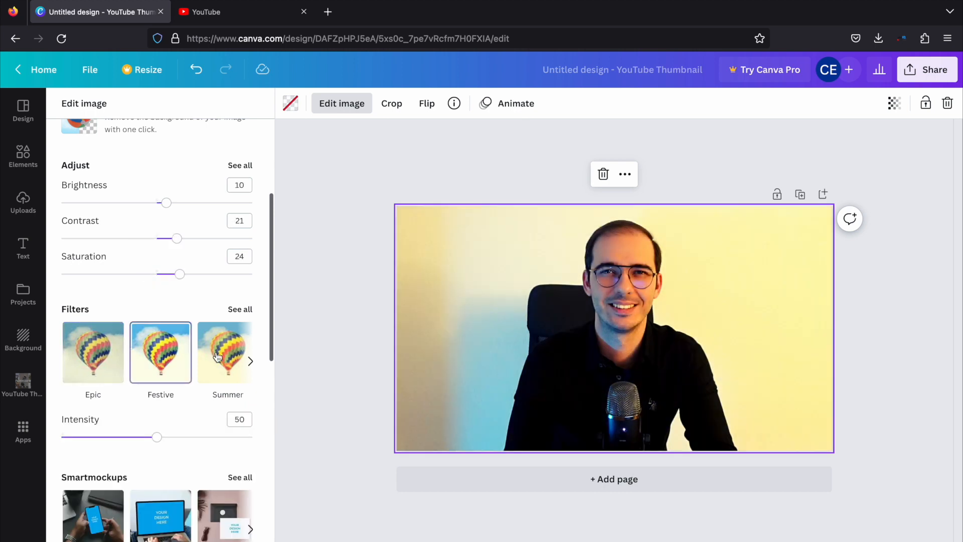
click(233, 360)
click(250, 361)
click(153, 365)
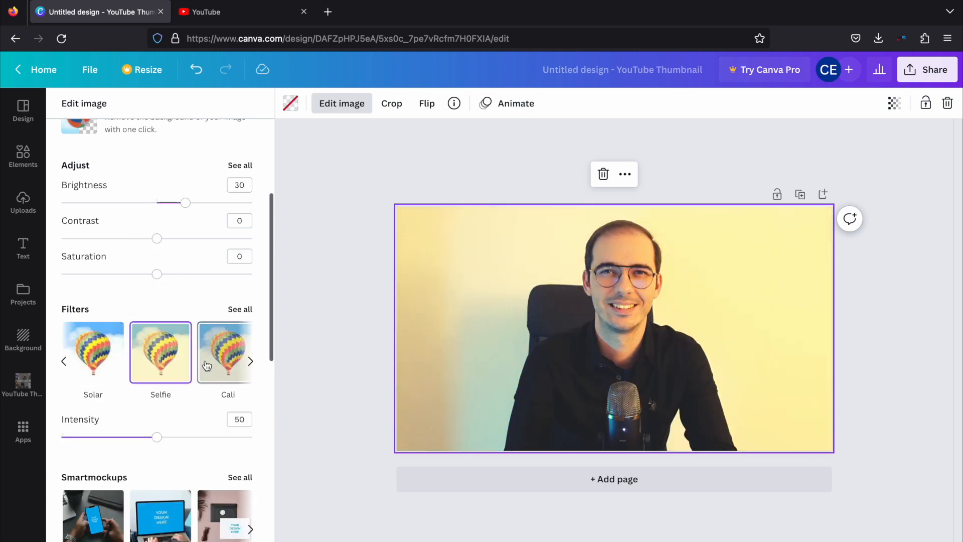
Try the Cali, The blues and Nordic filters on the portrait, and return to the Epic filter
click(233, 363)
click(251, 361)
click(159, 362)
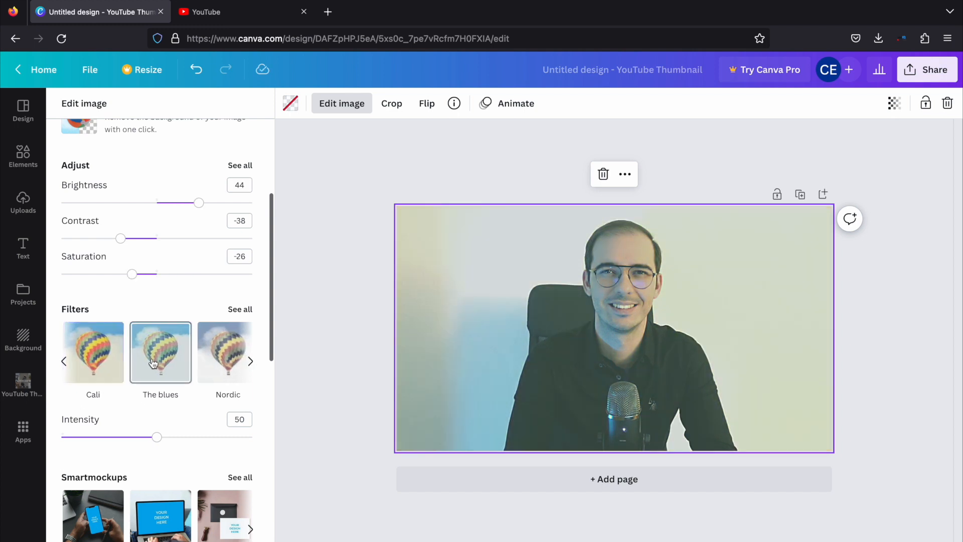
click(222, 361)
click(162, 361)
click(98, 358)
click(64, 361)
click(63, 361)
click(64, 361)
click(102, 362)
Look through the remaining image effects and undo the portrait's filter and adjustments
scroll(151, 351, down, 9)
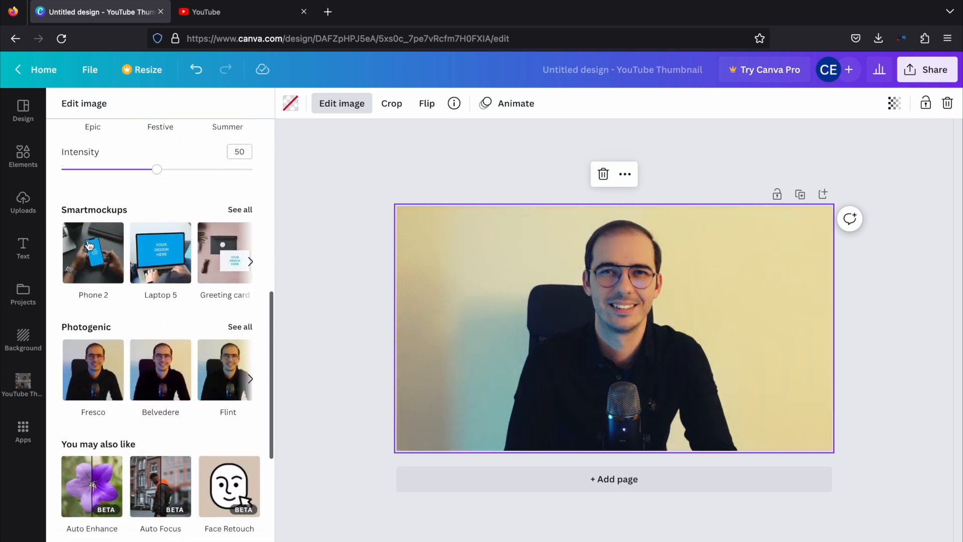
scroll(148, 385, down, 5)
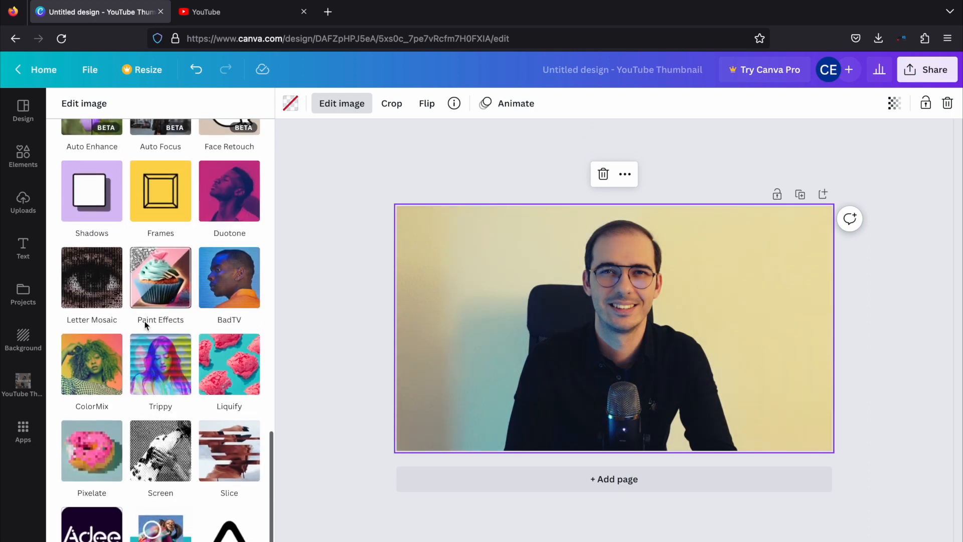
scroll(145, 327, up, 15)
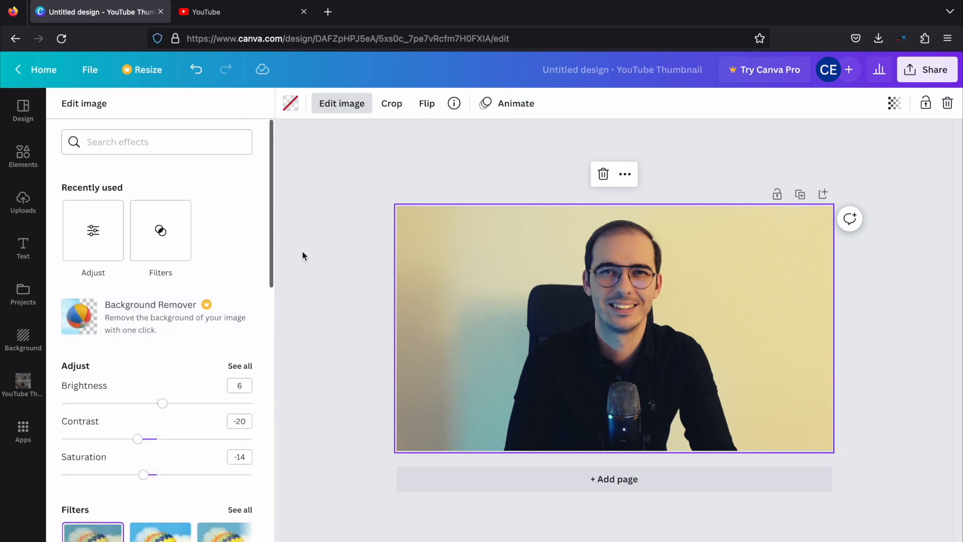
scroll(129, 359, down, 8)
scroll(166, 338, up, 8)
key(ctrl+z)
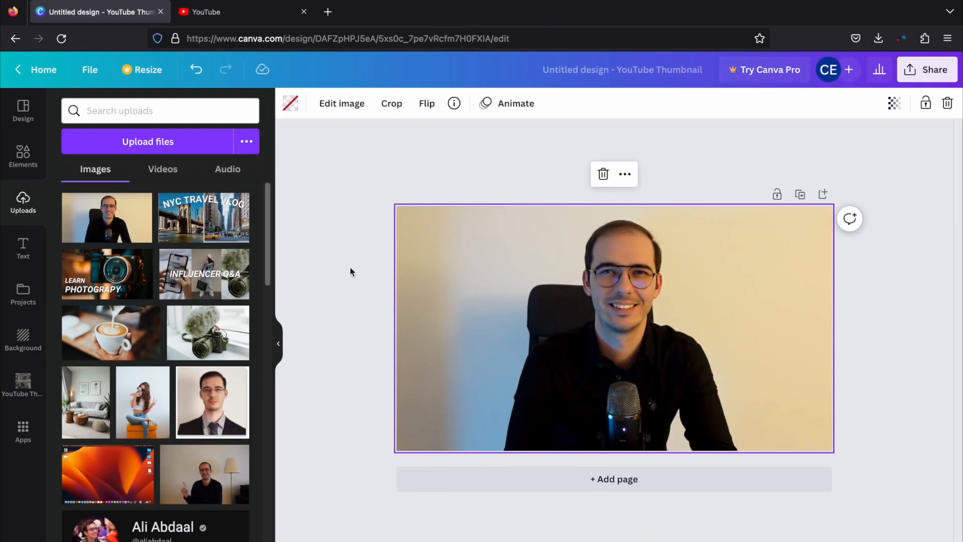
Try a tighter crop of the background portrait by enlarging it and recentring it on the face
scroll(350, 268, down, 3)
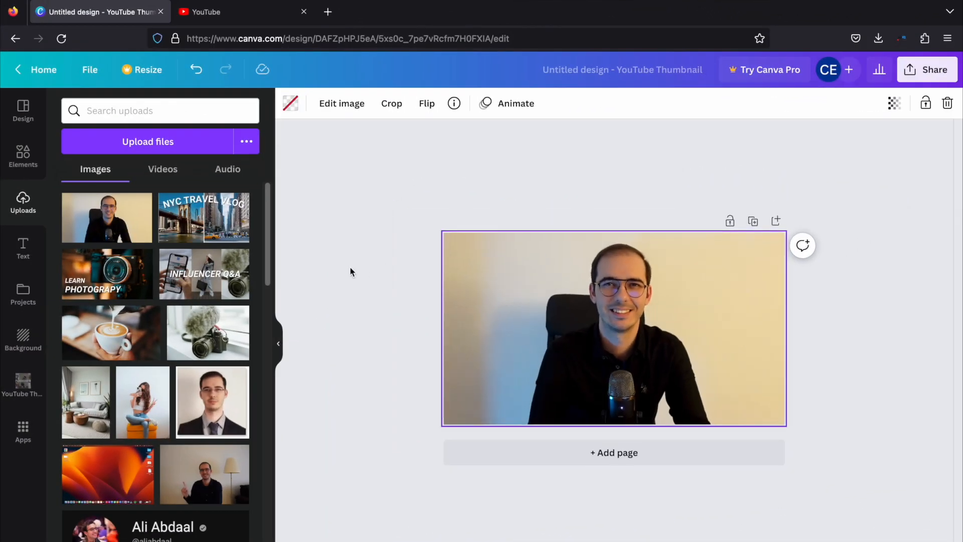
click(391, 104)
click(406, 286)
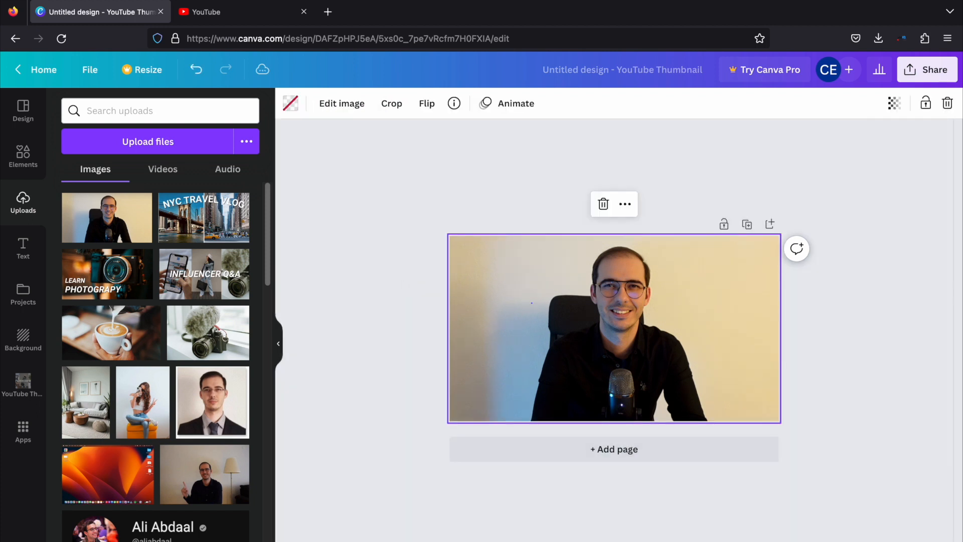
double_click(531, 302)
scroll(405, 242, down, 3)
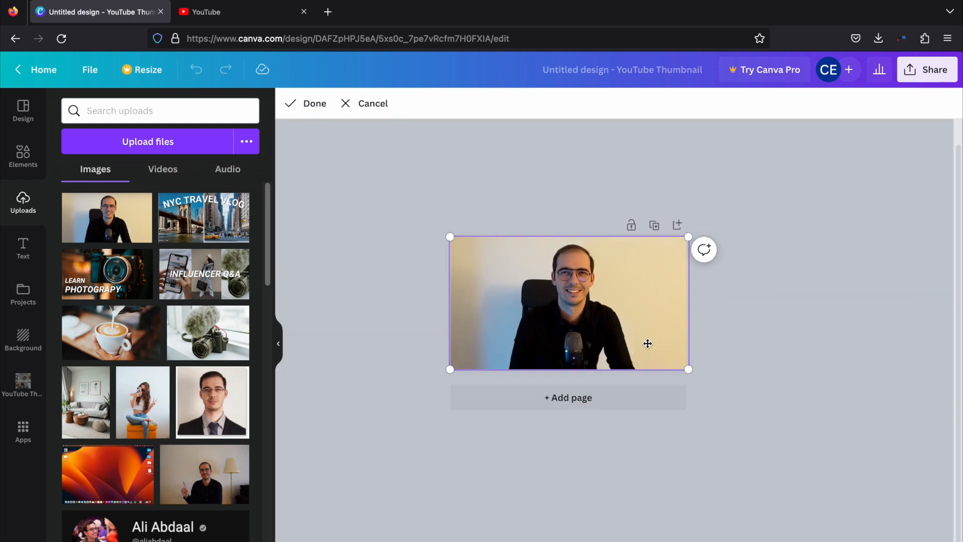
drag(690, 370, 779, 453)
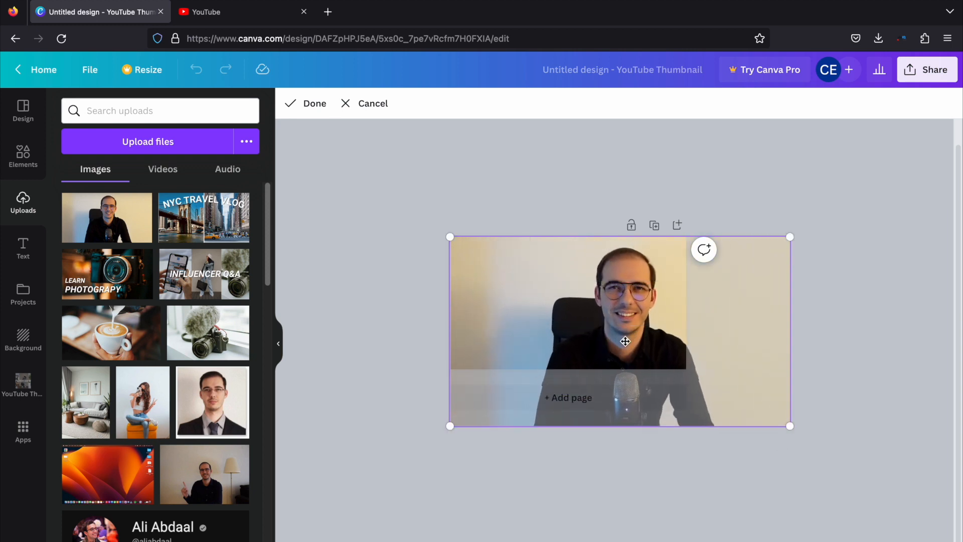
drag(632, 335, 564, 330)
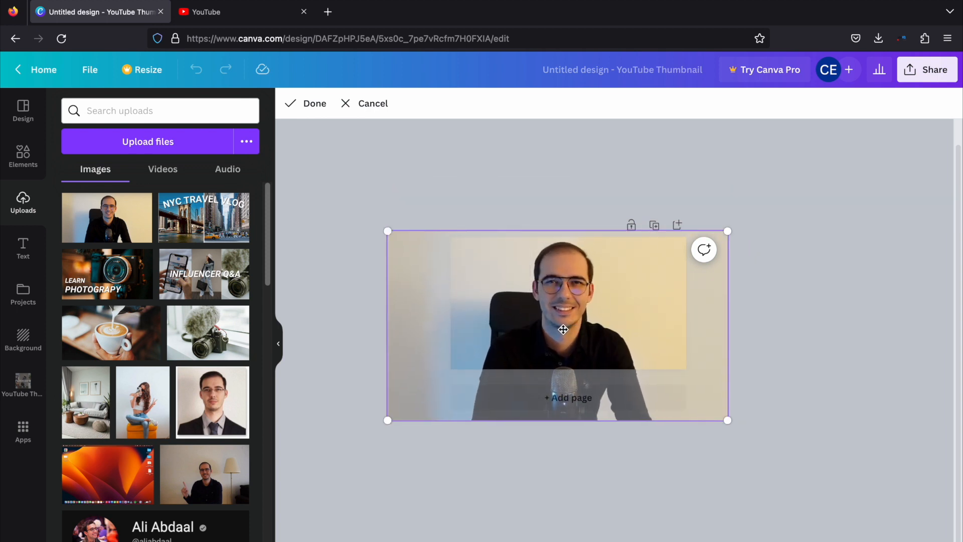
click(307, 111)
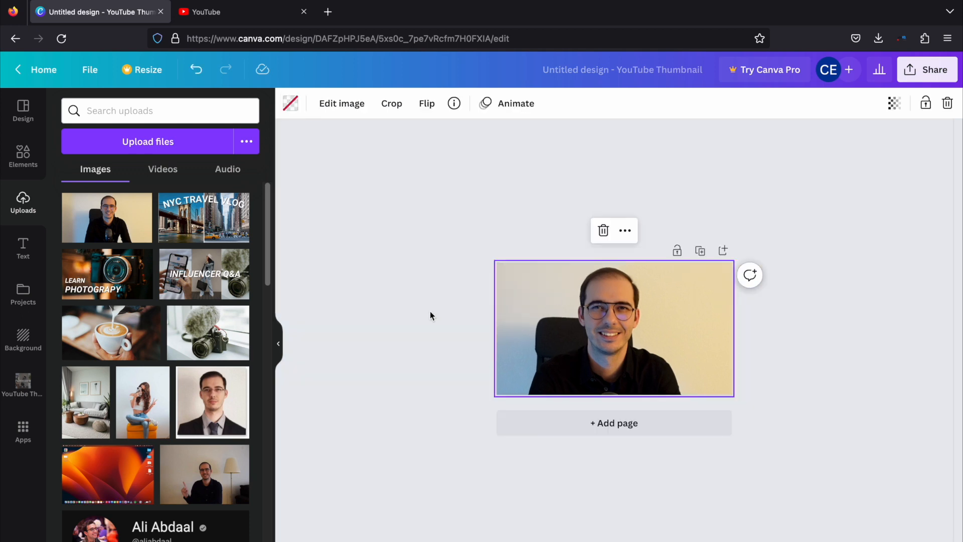
click(431, 315)
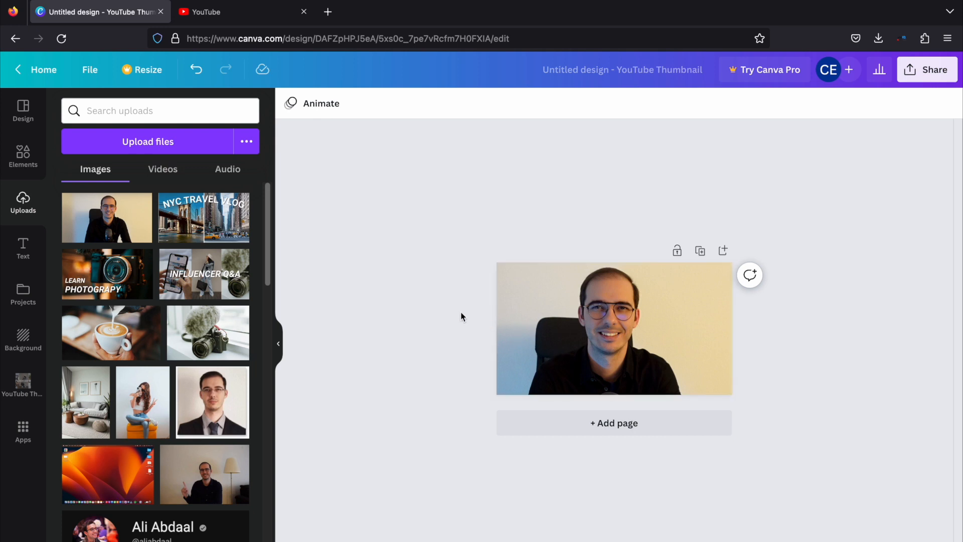
Try flipping the background portrait horizontally and vertically
click(501, 318)
click(427, 104)
click(469, 139)
click(468, 164)
click(468, 164)
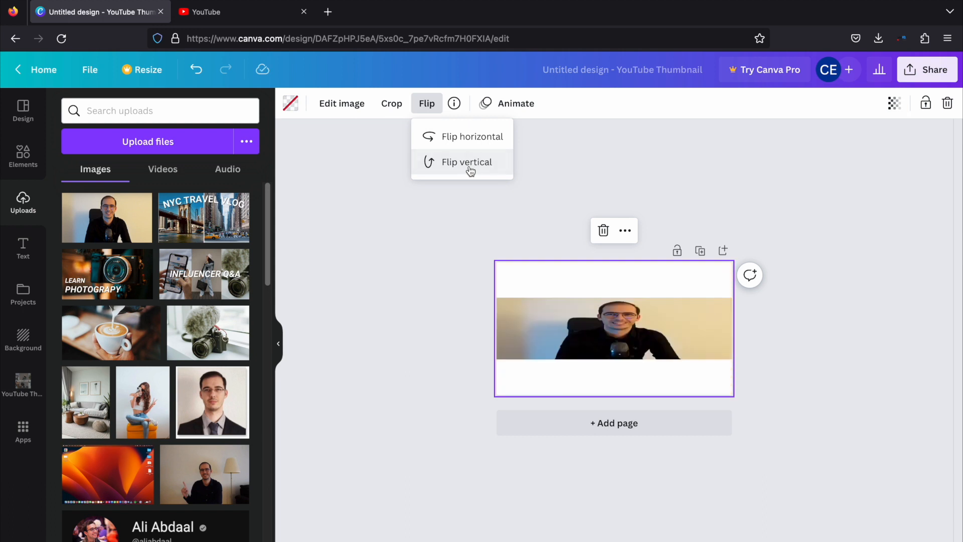
Look at the page animation options and try lowering the background portrait's transparency
click(509, 111)
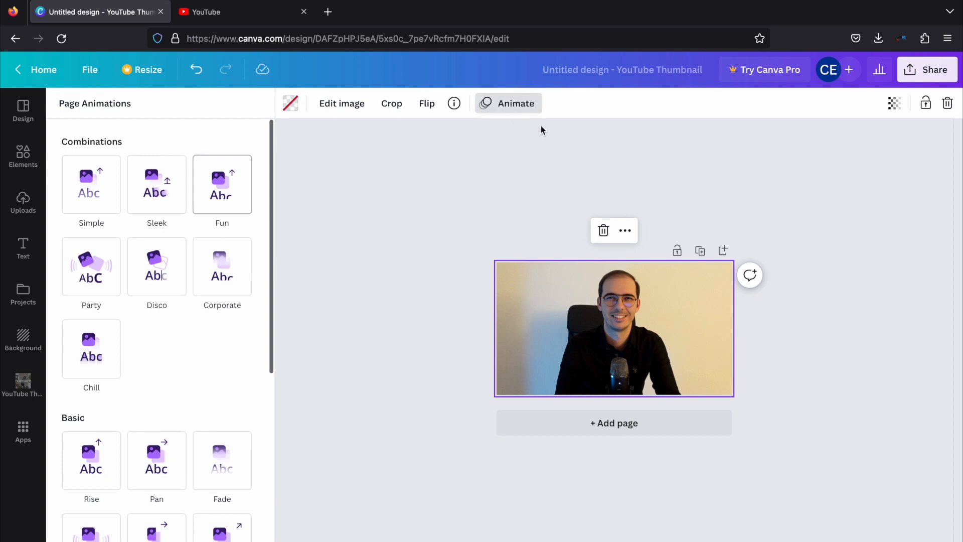
click(504, 103)
click(895, 104)
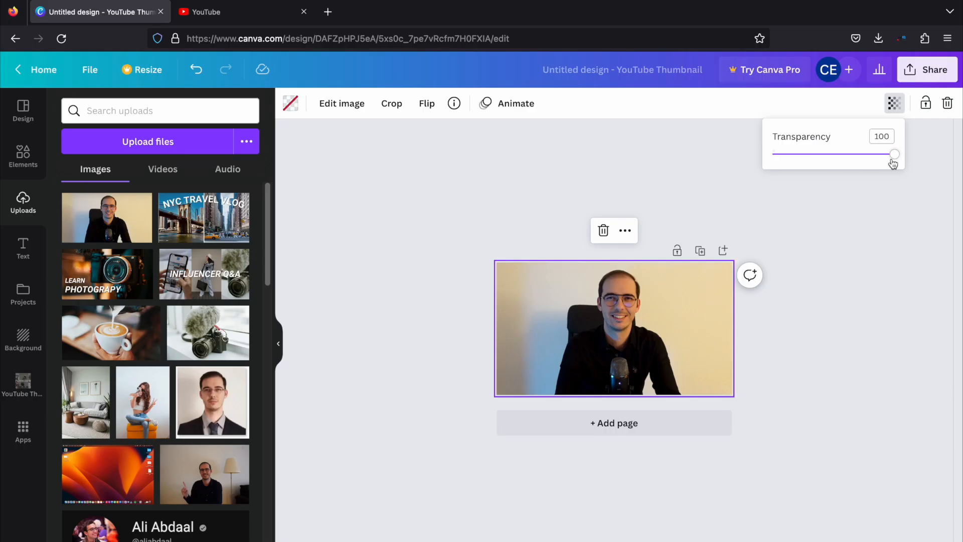
drag(892, 163, 809, 154)
drag(810, 155, 790, 155)
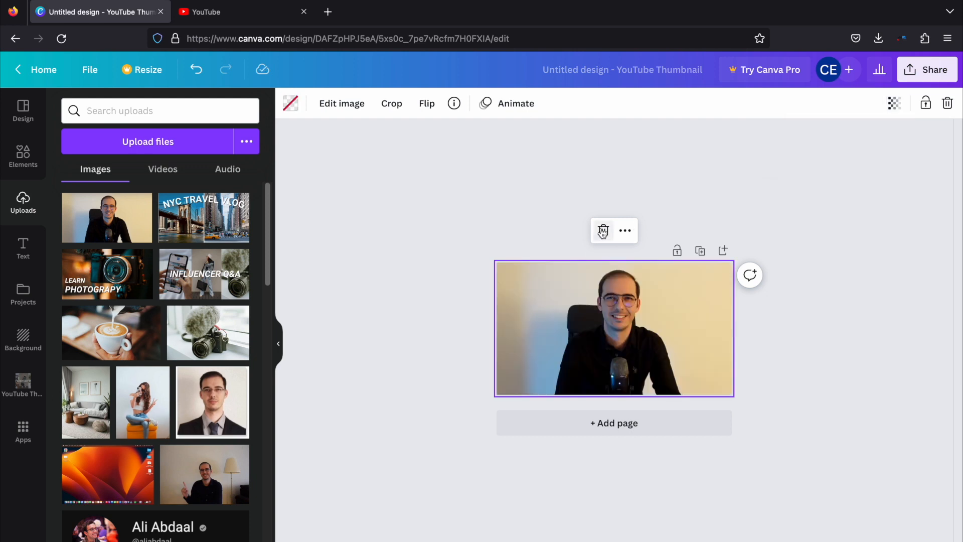
Try deleting and duplicating the portrait, undo the deletion, and open the portrait's additional options
click(603, 230)
key(ctrl+z)
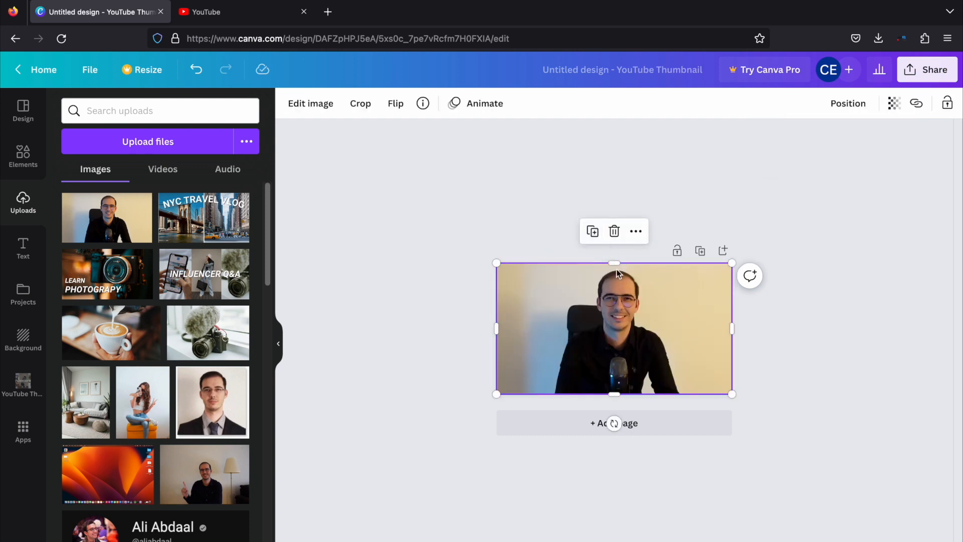
click(592, 231)
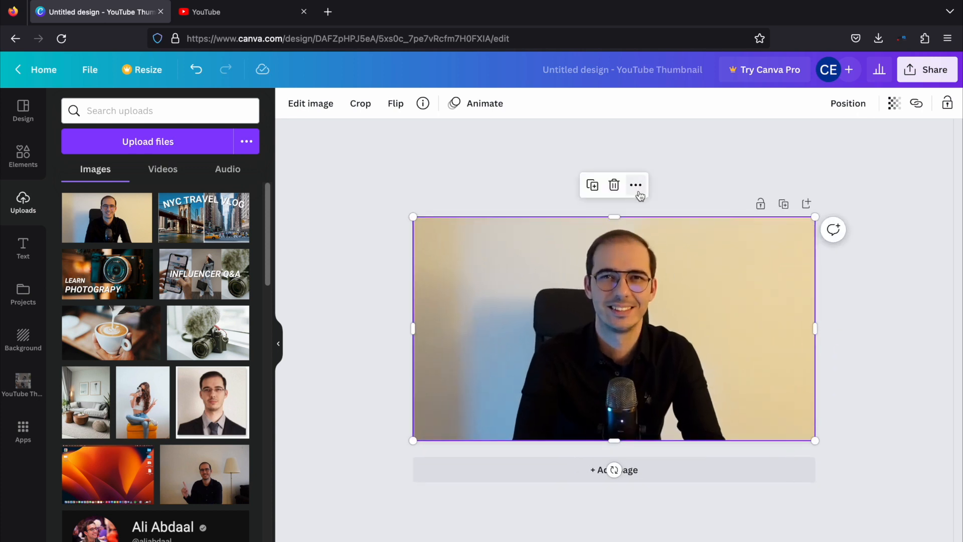
click(636, 185)
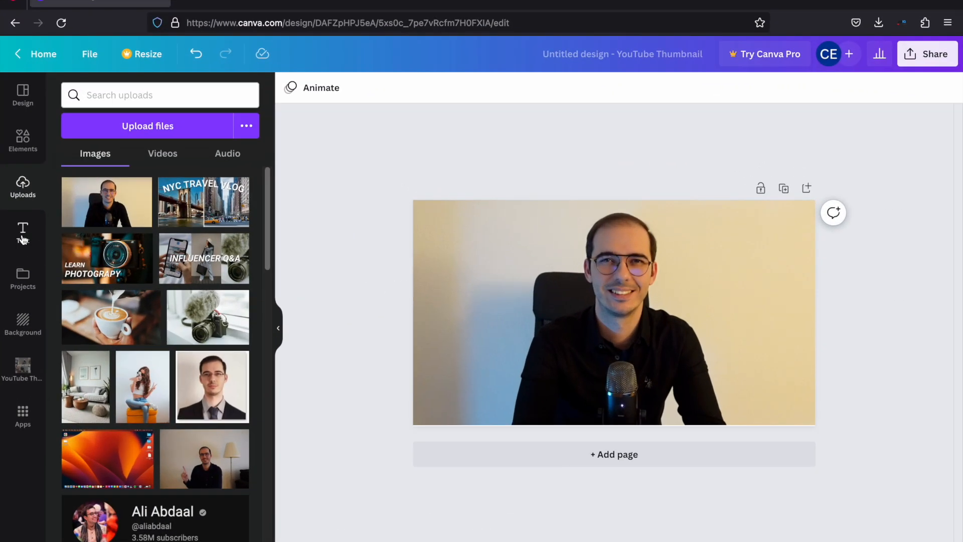
Try the yellow HUGE SALE font combination over the portrait and remove it from the page
click(22, 238)
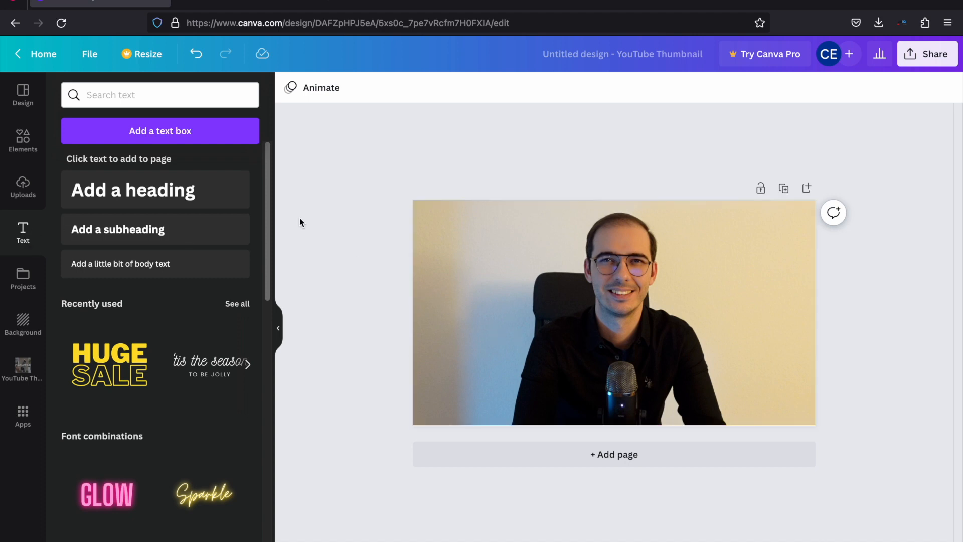
click(108, 370)
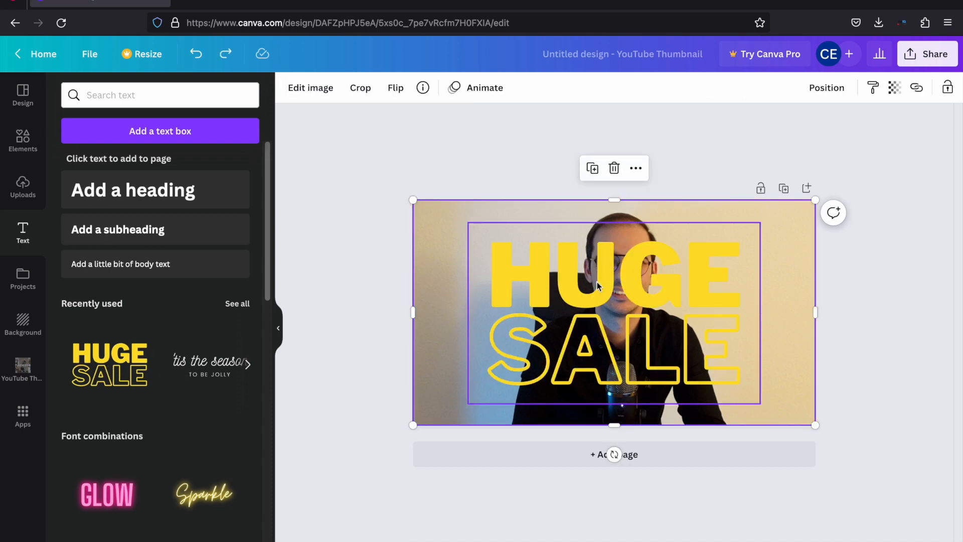
click(597, 286)
key(Delete)
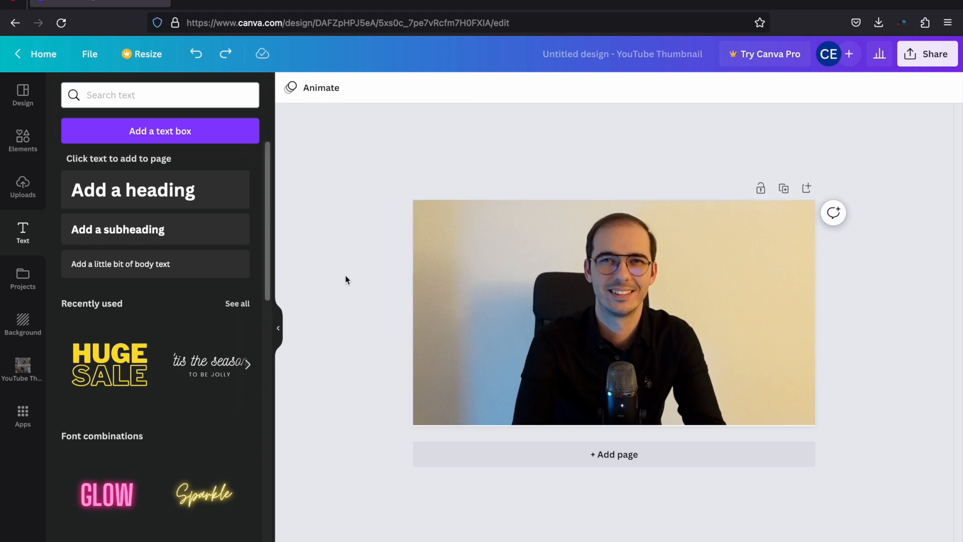
Add a heading text box to the page and move it to the empty upper-left area beside the face
click(159, 200)
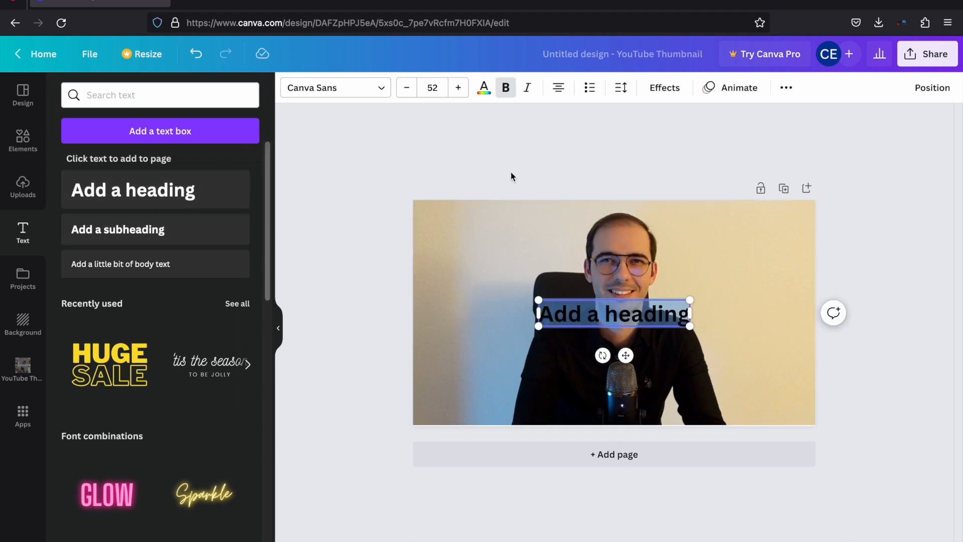
click(546, 159)
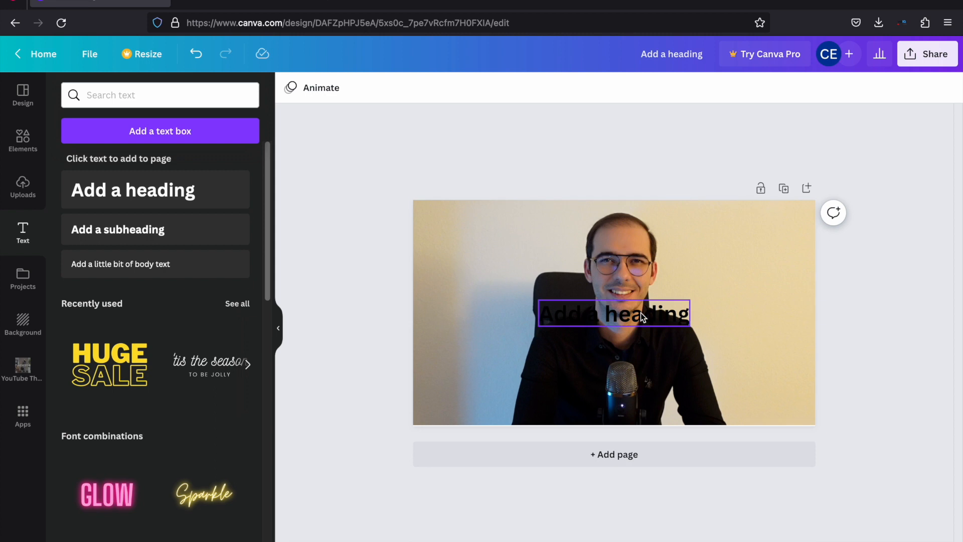
scroll(642, 317, up, 3)
drag(637, 315, 439, 205)
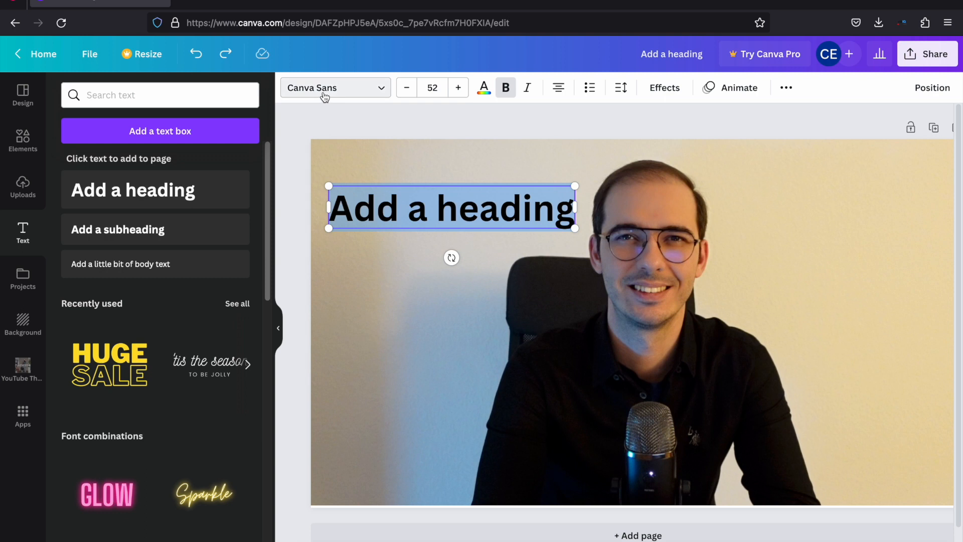
Compare the Roboto, Hatton Black and Fira Sans Bold fonts on the heading, and set it to Roboto
click(323, 92)
scroll(145, 321, up, 1)
scroll(146, 333, up, 3)
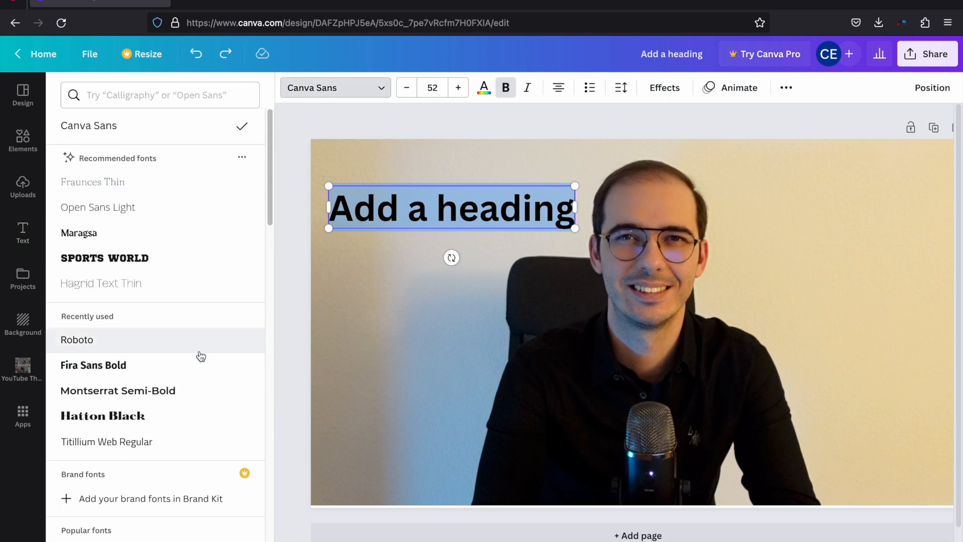
click(110, 351)
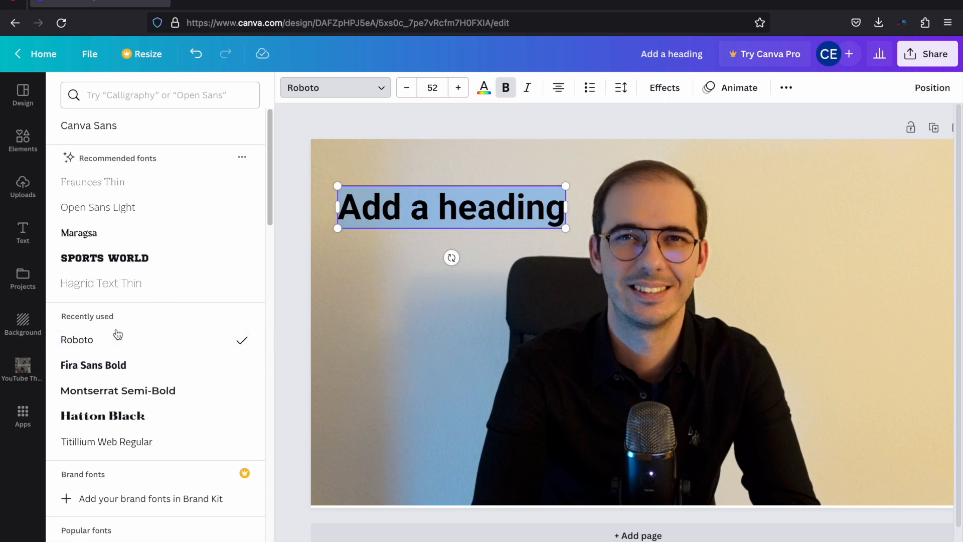
click(143, 416)
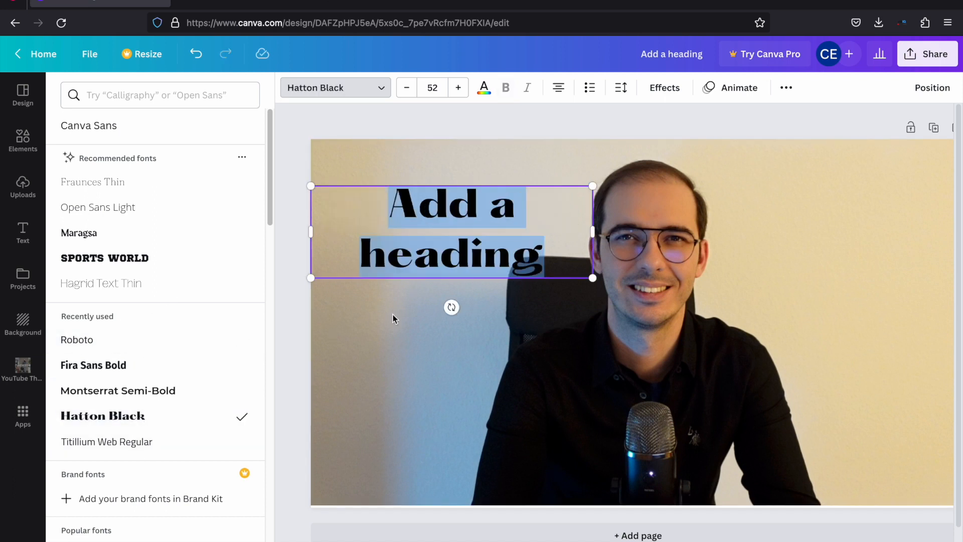
click(148, 365)
click(148, 339)
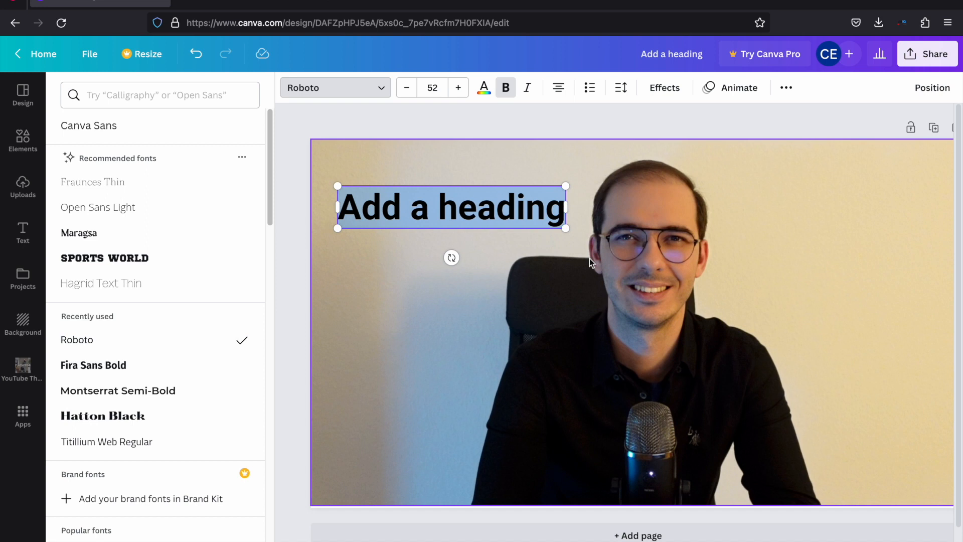
Shrink the heading text, test smaller and larger font sizes, and leave it at size 42.1
drag(565, 231, 519, 221)
double_click(405, 94)
double_click(406, 94)
click(405, 94)
double_click(461, 91)
double_click(460, 91)
click(461, 90)
click(461, 91)
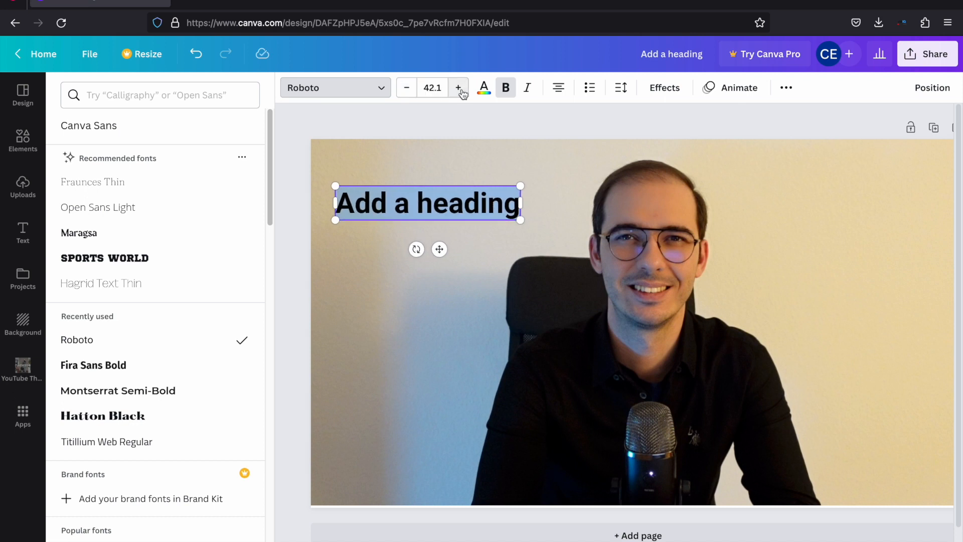
Try red on the heading text and set its colour to white
click(491, 94)
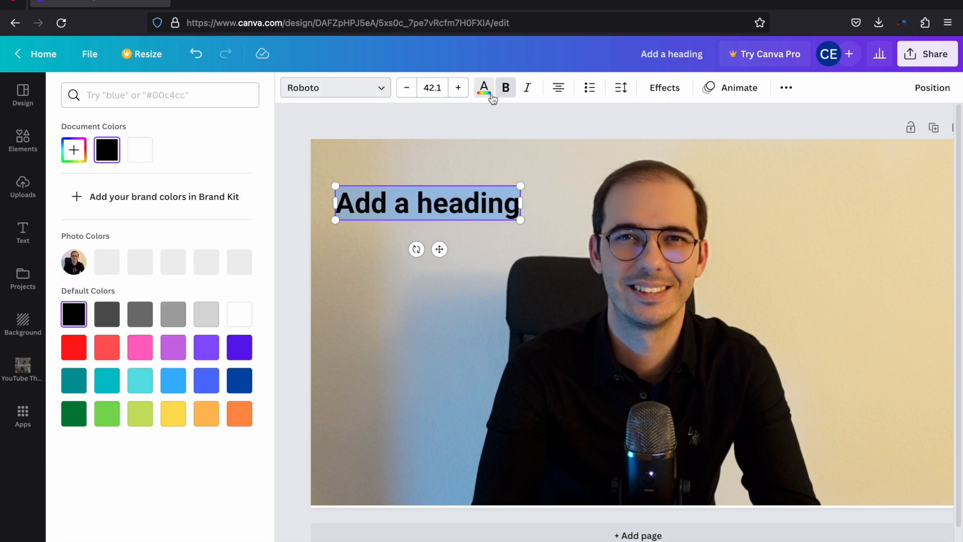
click(75, 361)
click(243, 311)
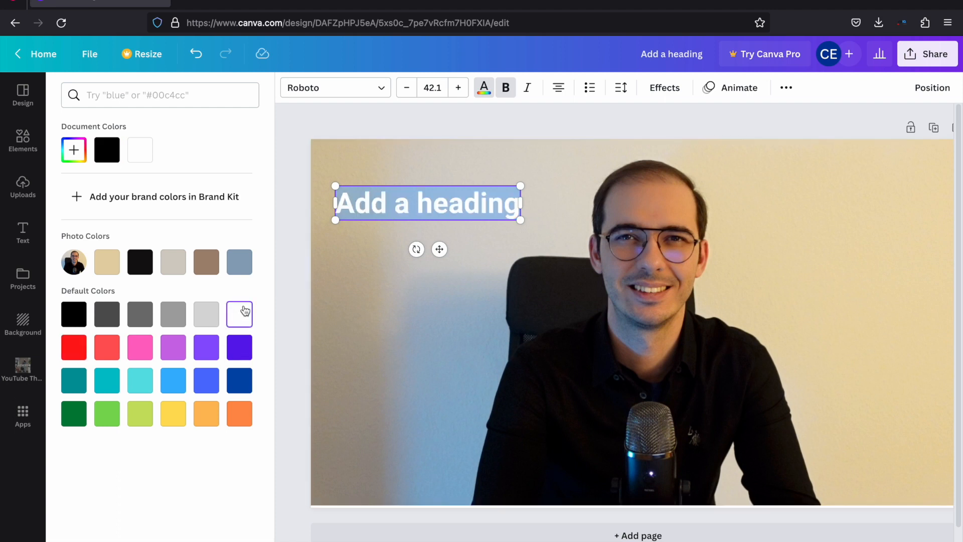
Toggle bold and italic on the heading, restore plain bold, and check the font list without changing the font
click(510, 93)
click(506, 95)
click(531, 93)
click(533, 94)
click(331, 88)
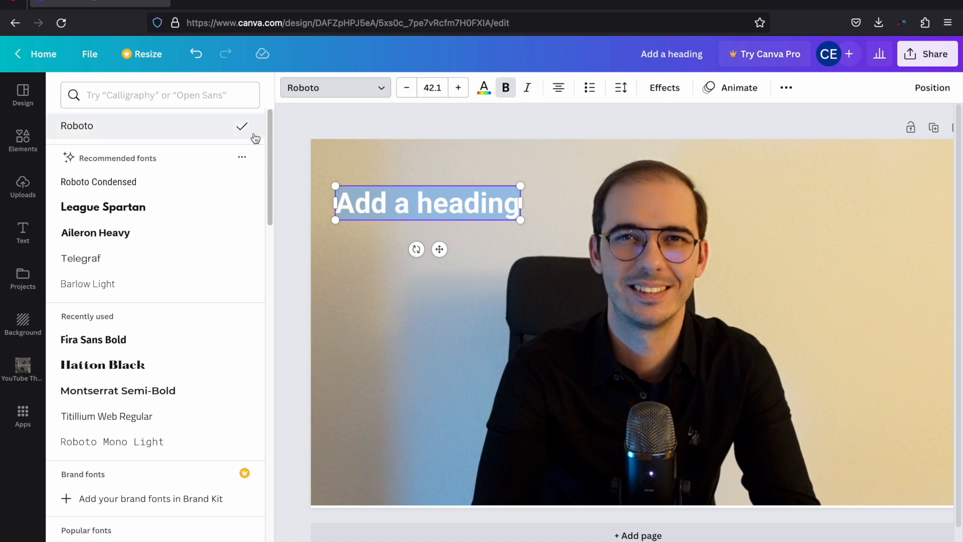
click(376, 168)
click(379, 194)
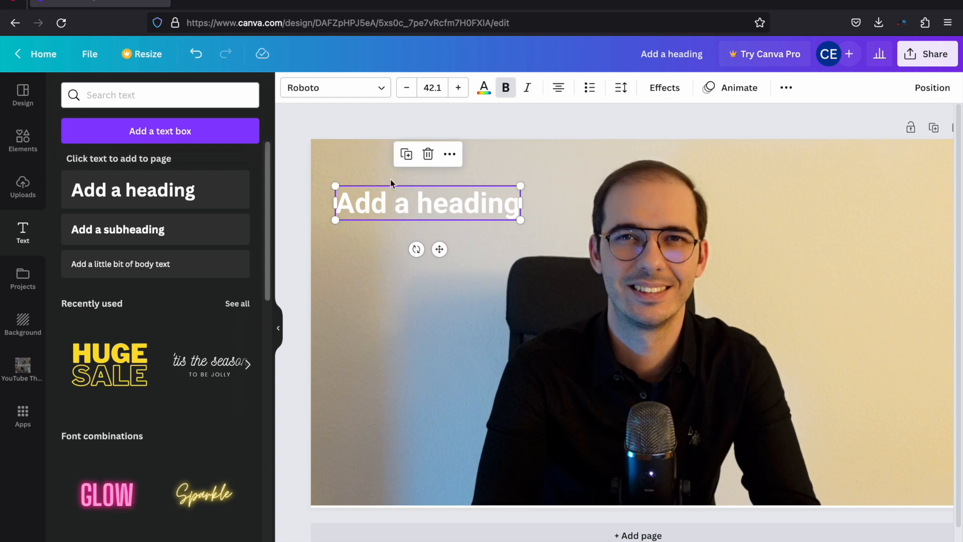
click(407, 119)
click(424, 219)
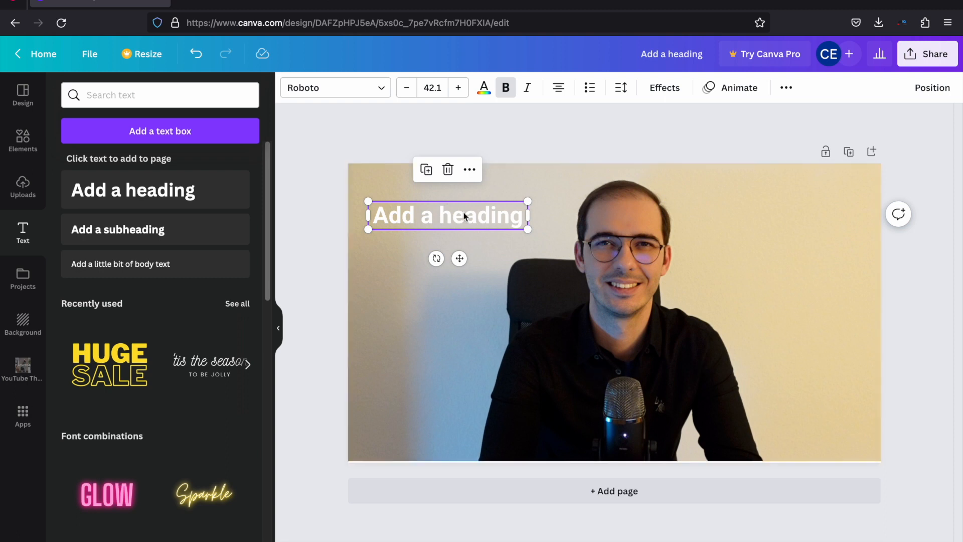
Move the heading to the exact centre of the page using the horizontal and vertical alignment guides
click(522, 131)
drag(468, 212, 653, 297)
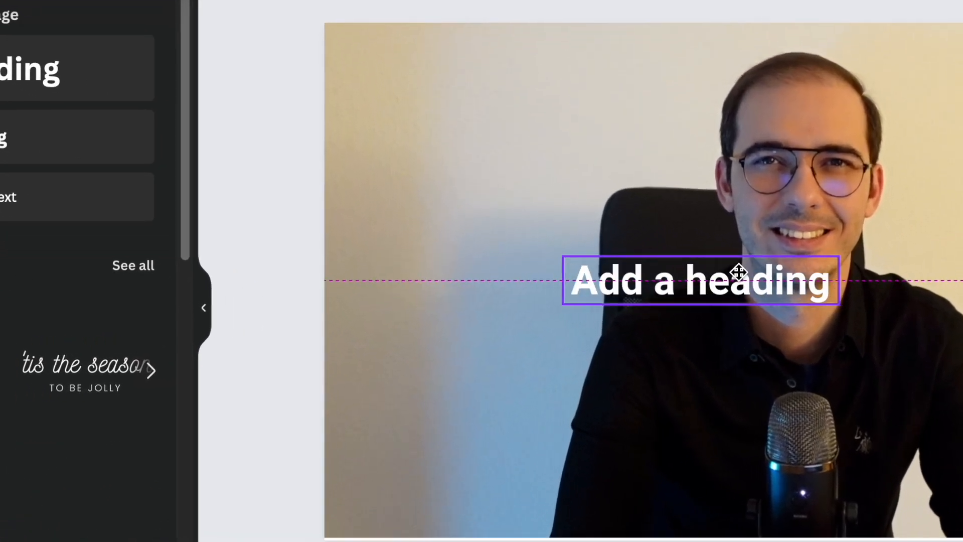
drag(738, 273, 829, 276)
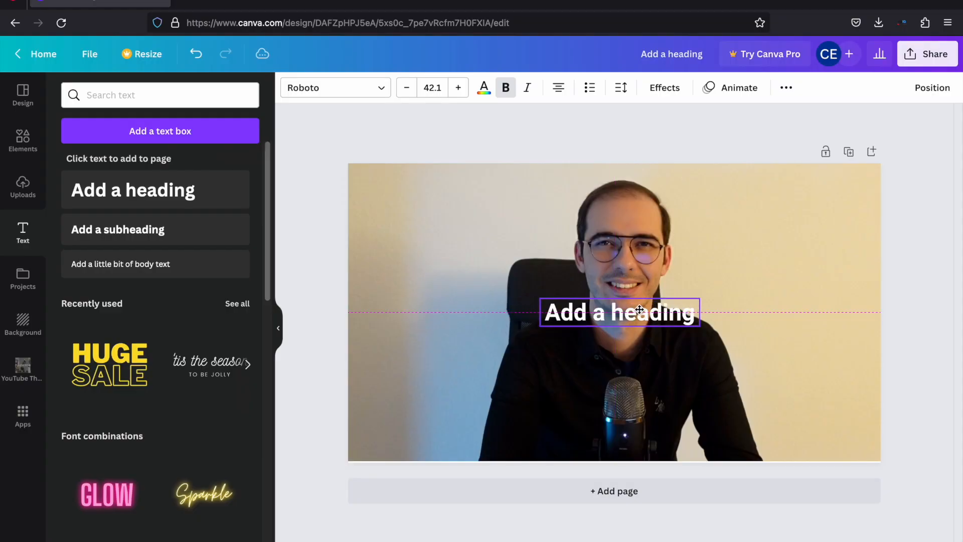
drag(640, 309, 632, 313)
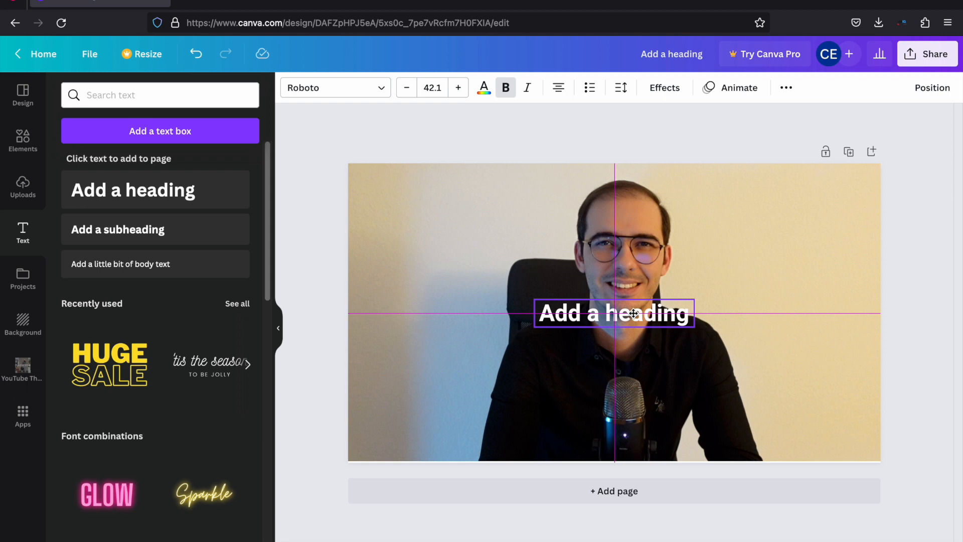
drag(634, 313, 634, 313)
Enlarge the heading to about size 60.3 and stretch its text box across the full page width
drag(535, 299, 348, 323)
drag(695, 308, 880, 317)
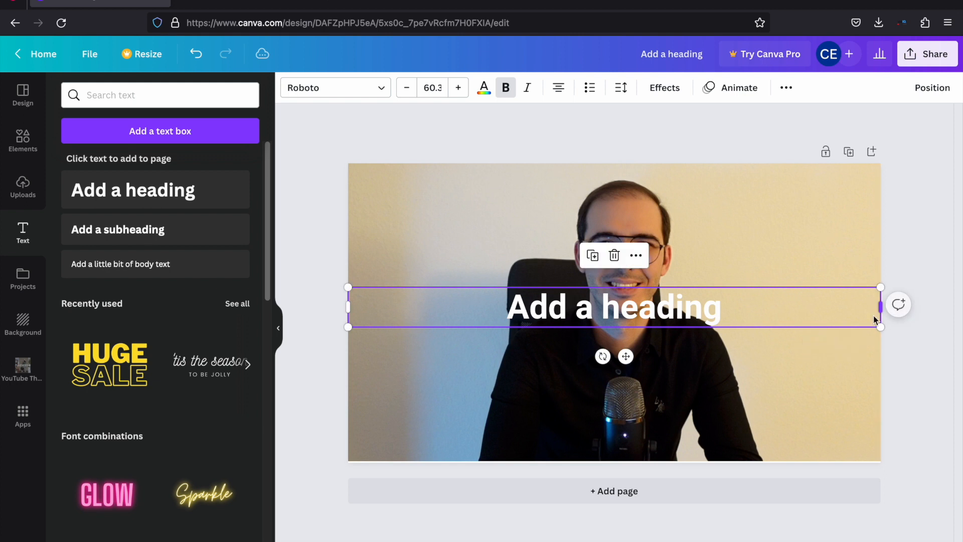
click(656, 311)
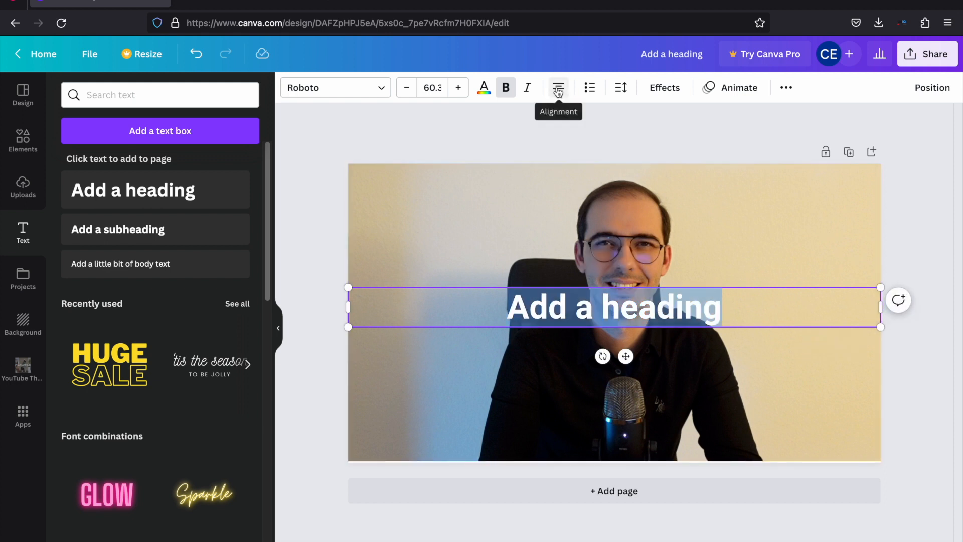
Cycle the heading through its text alignments, try a narrower text box, and return it to centred alignment
click(558, 89)
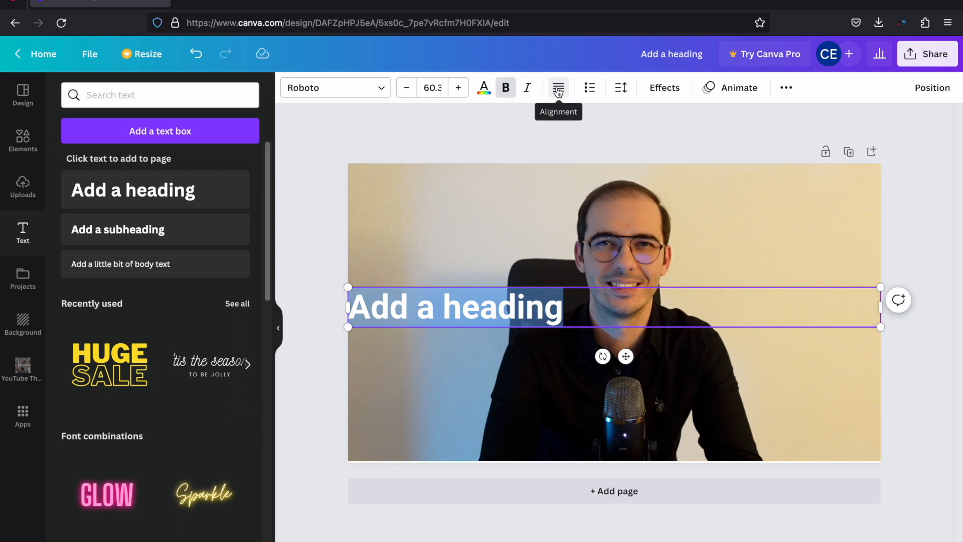
click(557, 89)
click(558, 90)
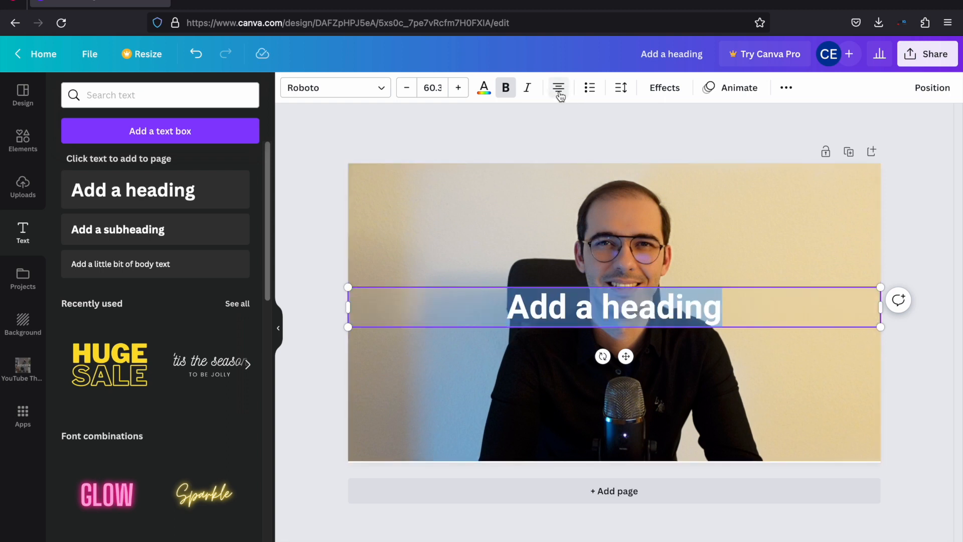
drag(827, 325, 705, 325)
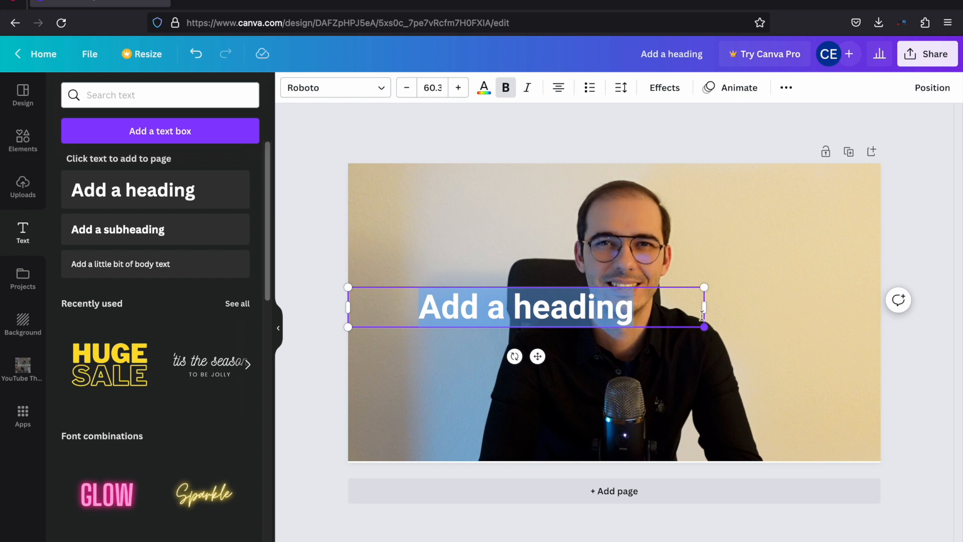
click(560, 90)
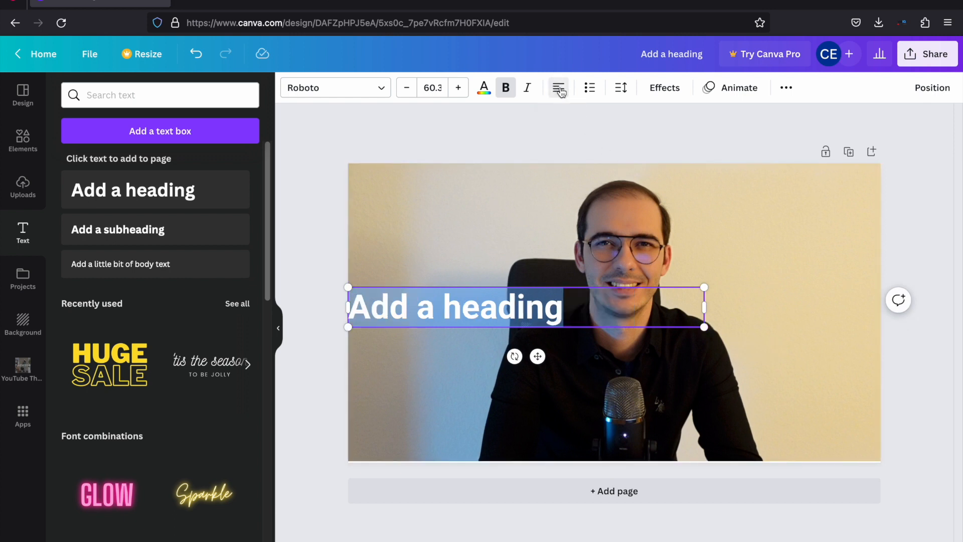
click(560, 90)
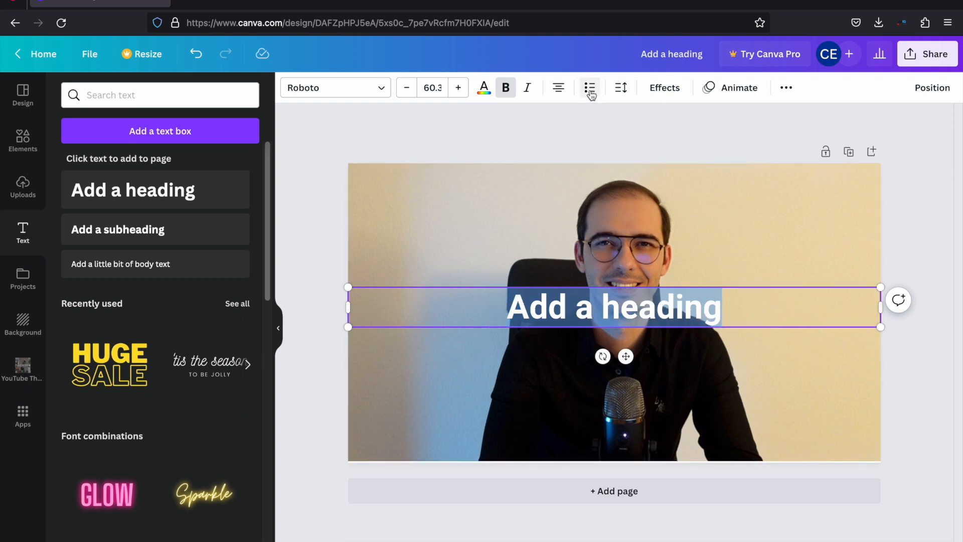
Try a bulleted list on the heading with the extra items "asdfdsa" and "asdfsafadsfas", and undo it all
click(590, 88)
key(Return)
text(asdfdsa)
key(Return)
text(asdfsafadsfas)
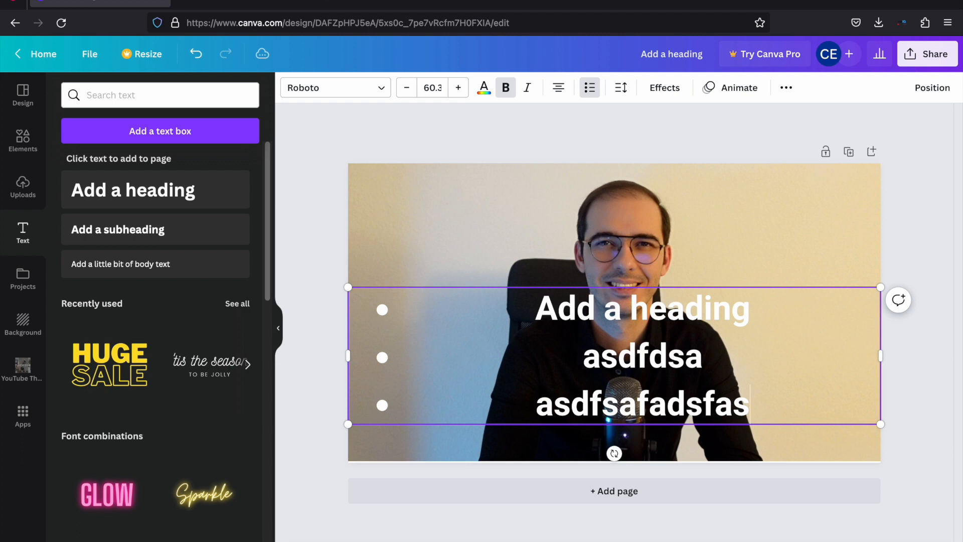
key(ctrl+z)
key(ctrl+z)
key(ctrl+z)
key(ctrl+z)
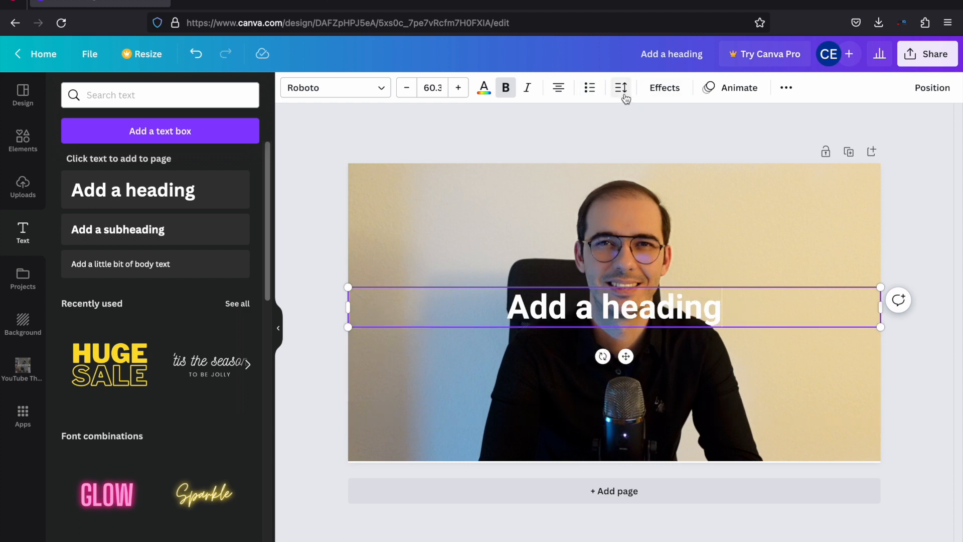
Try a second line reading "add a heading" in the text box and experiment with its line spacing and letter spacing
click(621, 90)
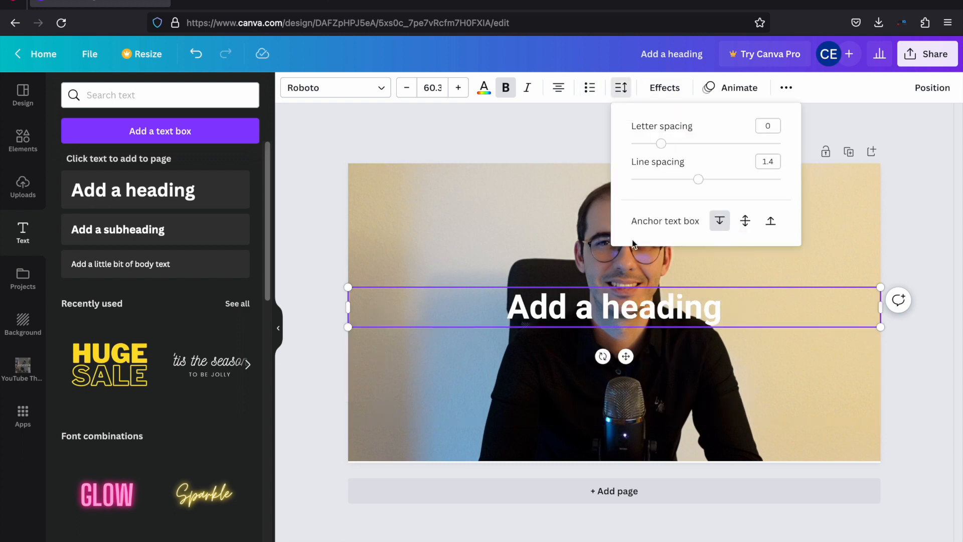
click(724, 300)
key(Return)
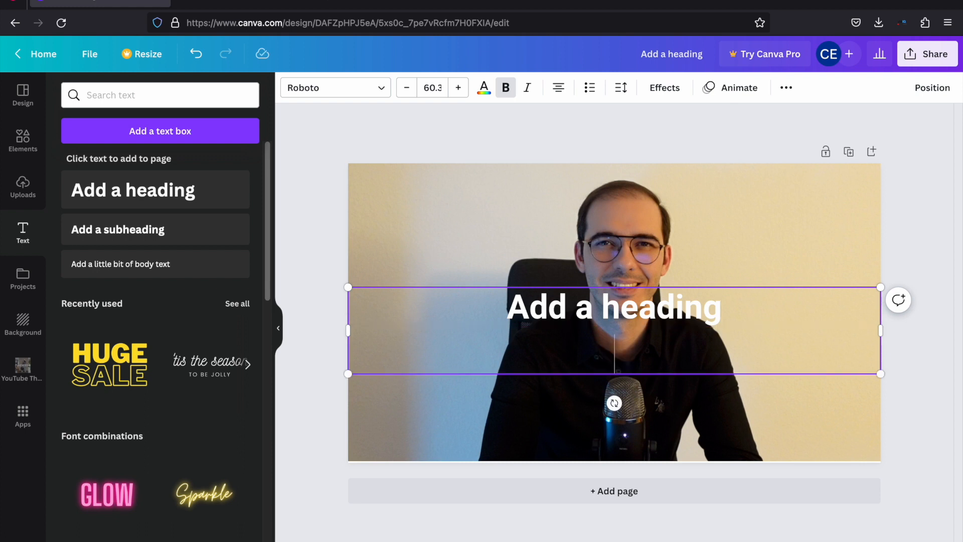
text(add a heading)
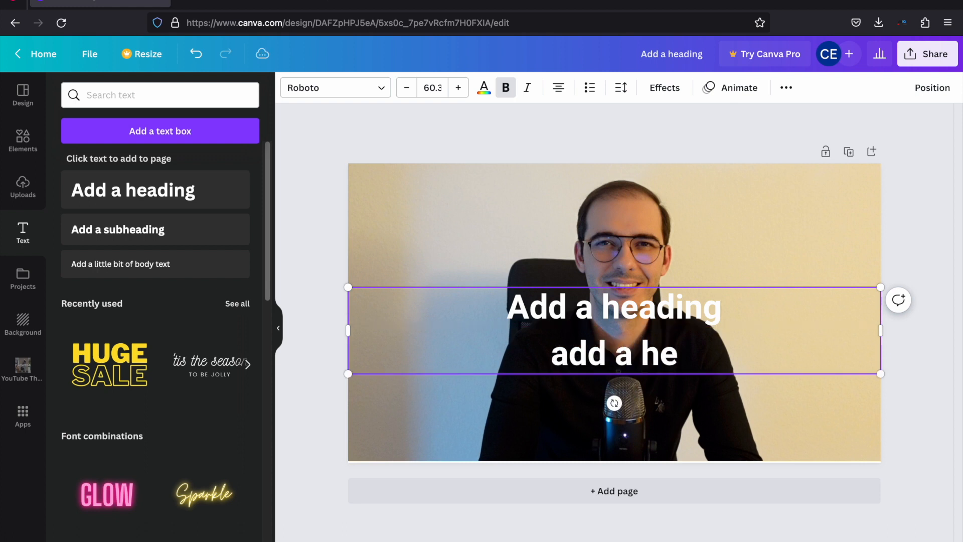
click(621, 90)
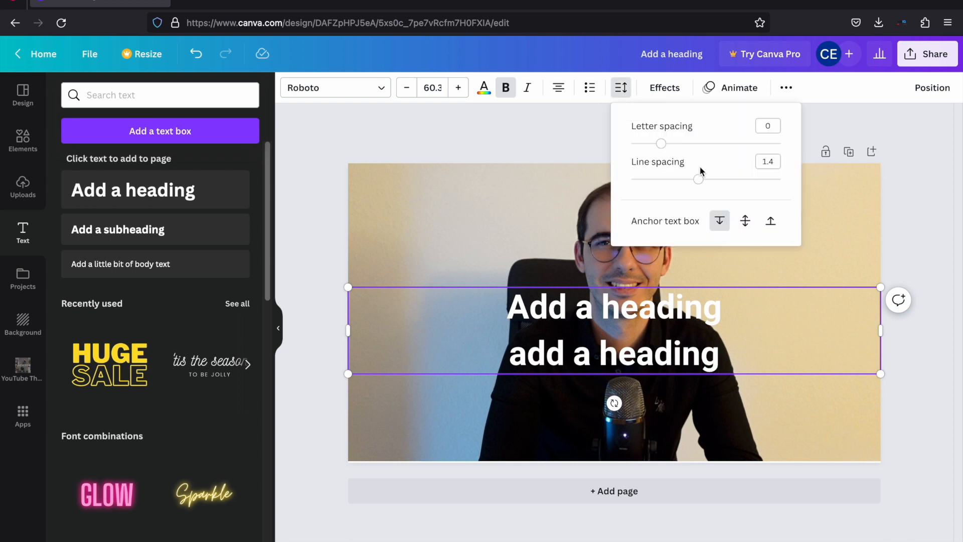
mouse_move(704, 184)
mouse_down()
mouse_move(773, 184)
mouse_move(666, 185)
mouse_move(702, 187)
mouse_up()
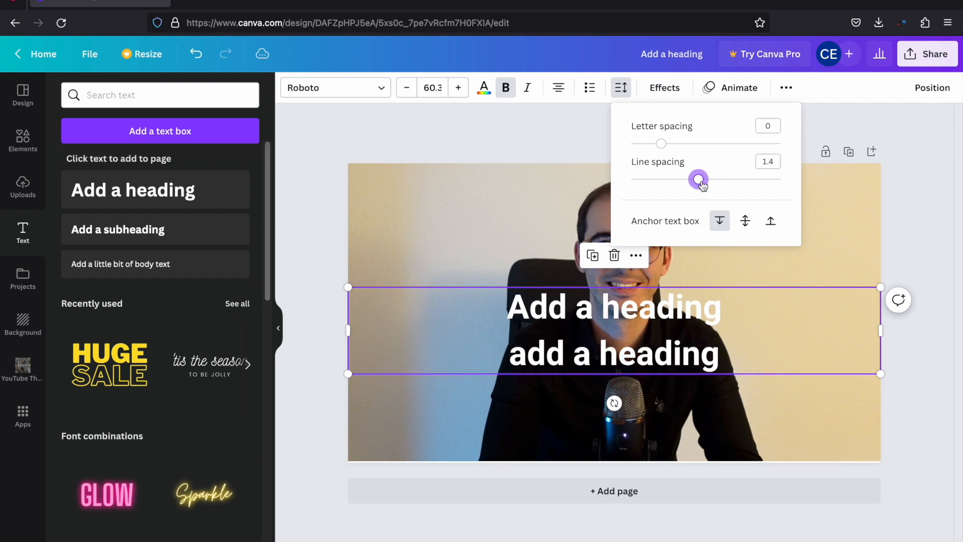
mouse_move(668, 148)
mouse_down()
mouse_move(726, 145)
mouse_move(682, 151)
mouse_up()
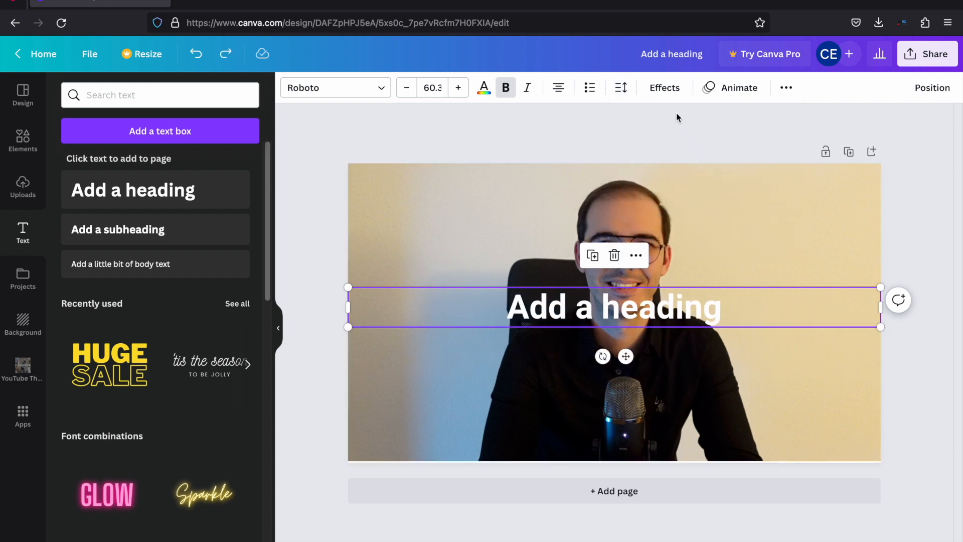
Move the heading to the lower-left area of the photo
click(664, 88)
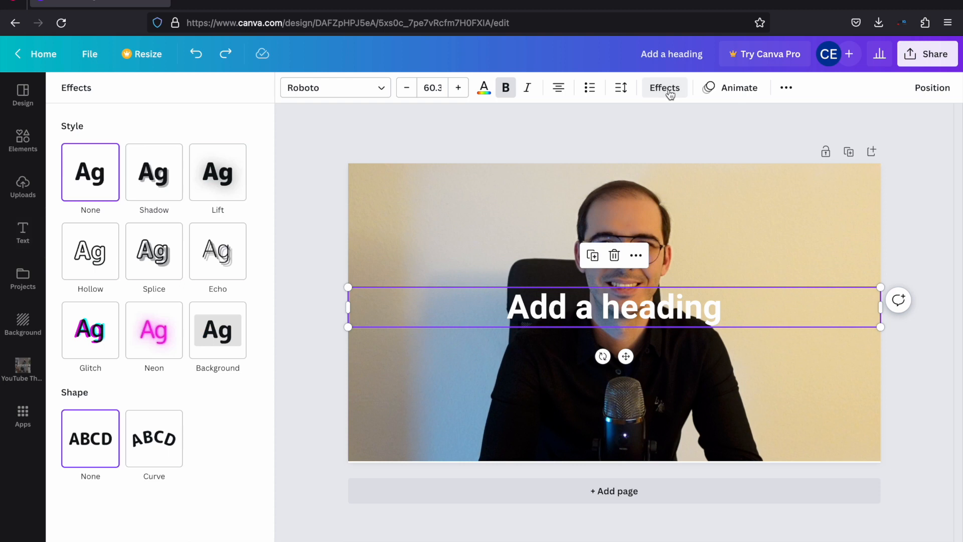
click(503, 122)
double_click(695, 316)
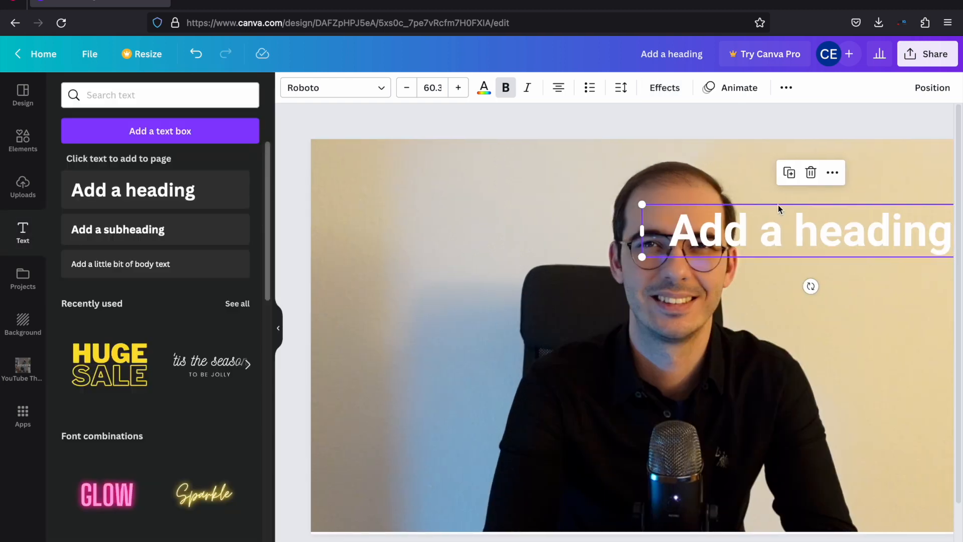
drag(746, 212, 451, 443)
scroll(455, 374, down, 2)
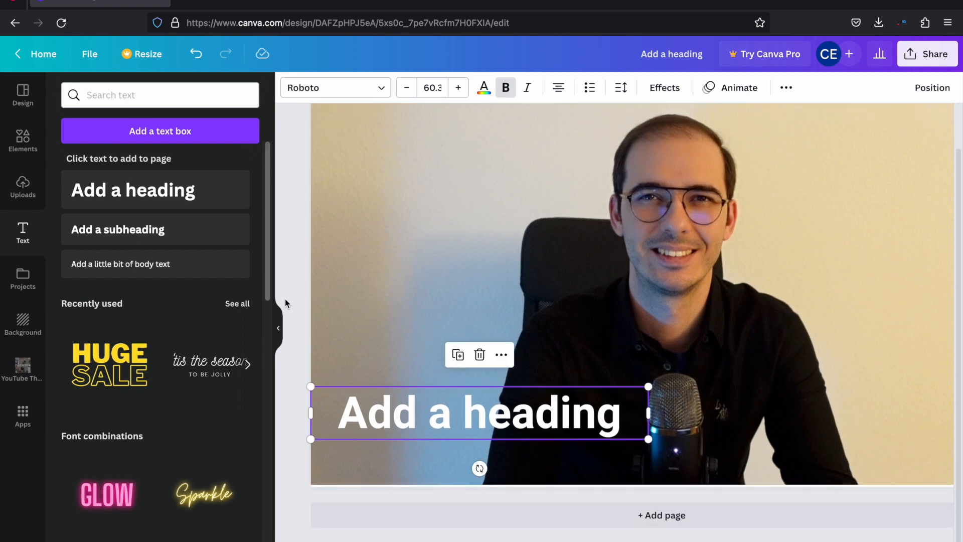
Apply the Shadow effect to the heading and try black, red and dark blue as the shadow colour
click(664, 87)
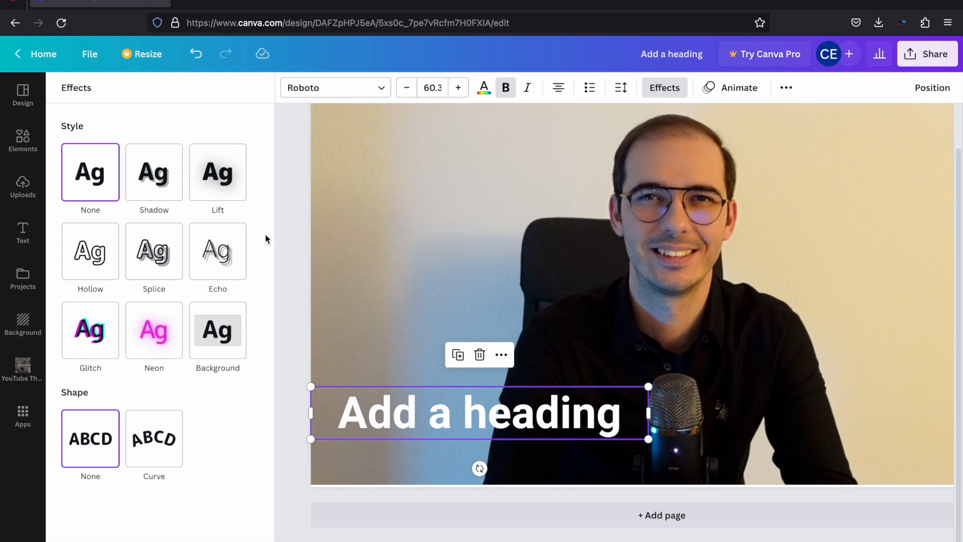
click(156, 189)
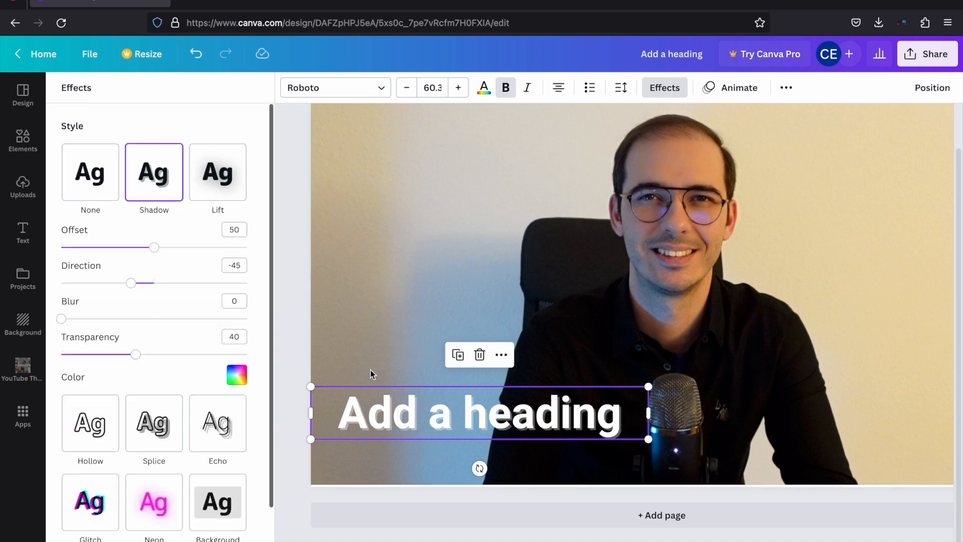
scroll(316, 363, up, 1)
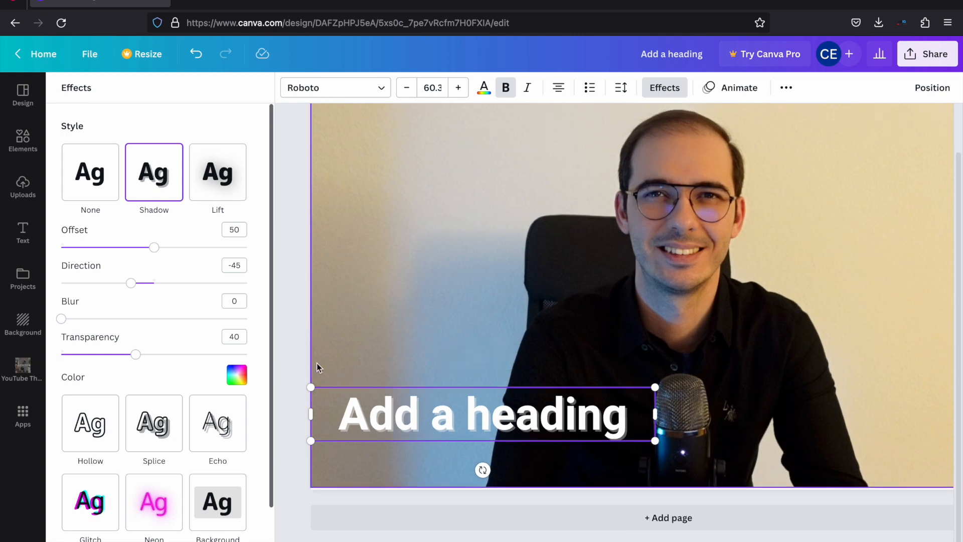
scroll(318, 366, up, 1)
scroll(318, 366, down, 1)
click(238, 377)
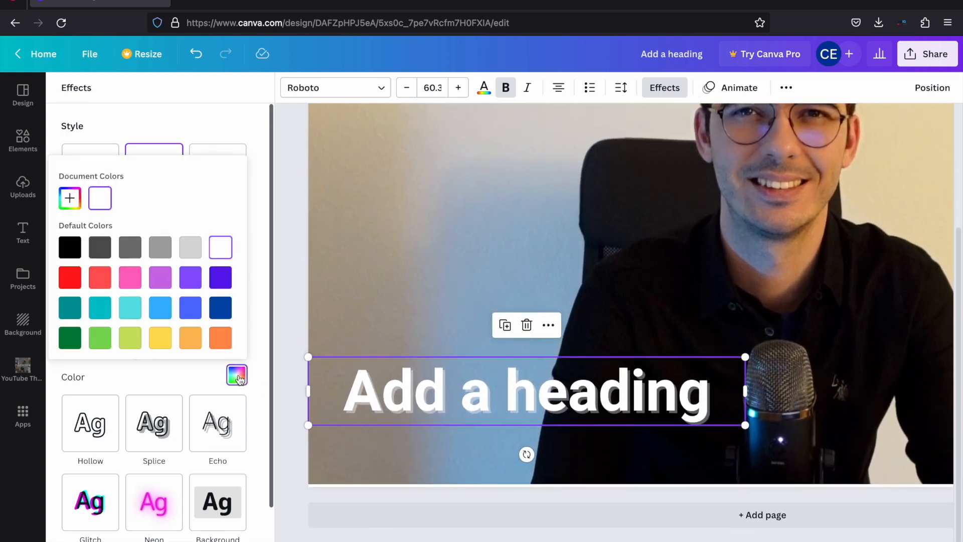
click(69, 249)
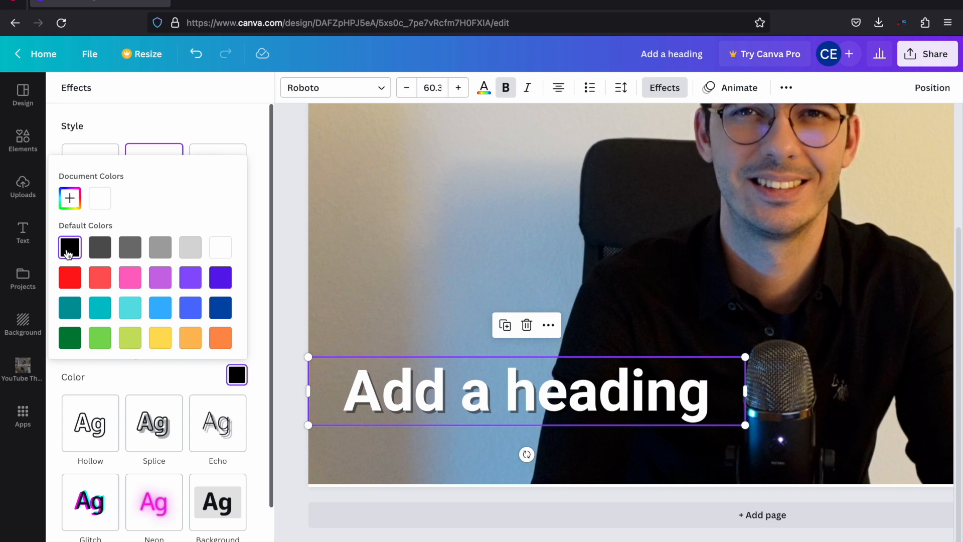
click(70, 279)
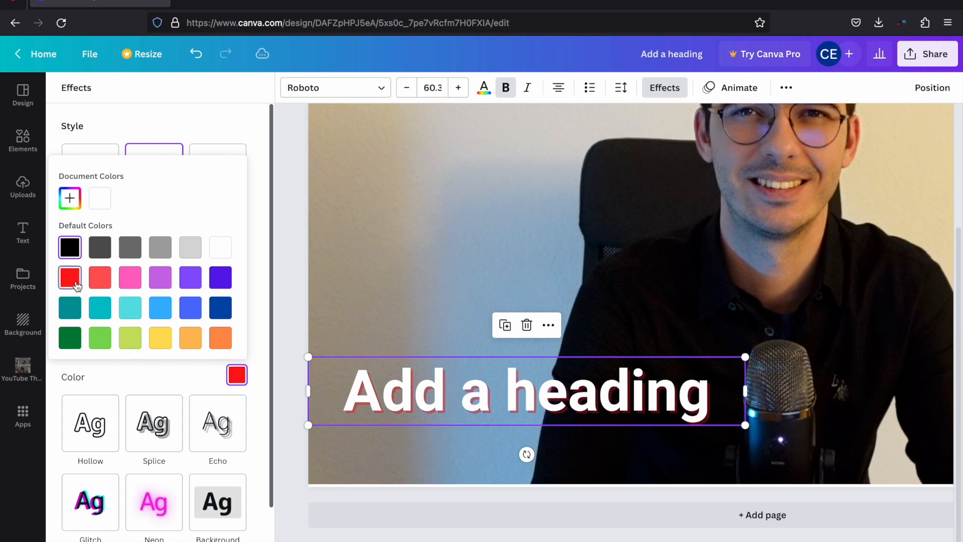
click(219, 315)
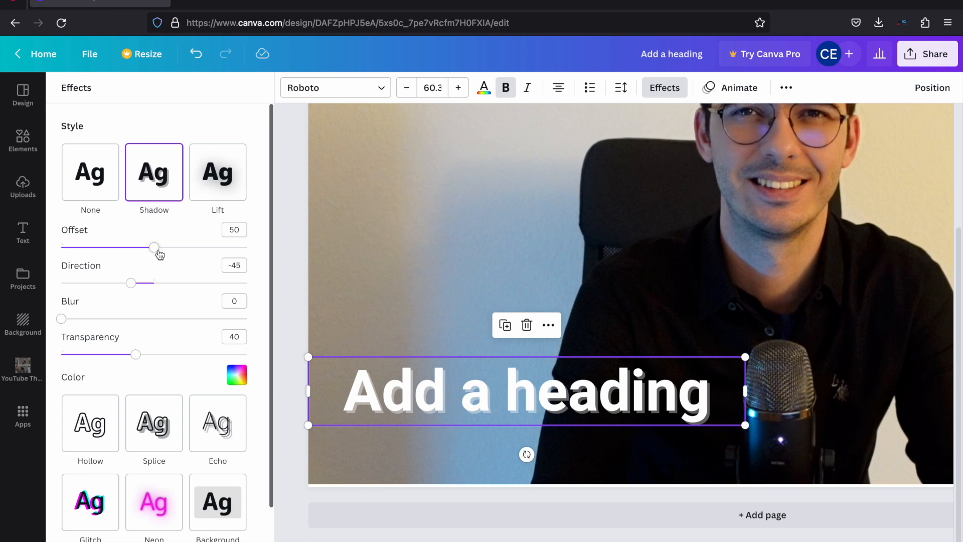
Set the heading's shadow to offset 51, direction -44 and transparency 45
mouse_move(156, 251)
mouse_down()
mouse_move(65, 249)
mouse_move(204, 250)
mouse_move(156, 248)
mouse_up()
mouse_move(132, 284)
mouse_down()
mouse_move(211, 285)
mouse_move(97, 304)
mouse_move(133, 294)
mouse_up()
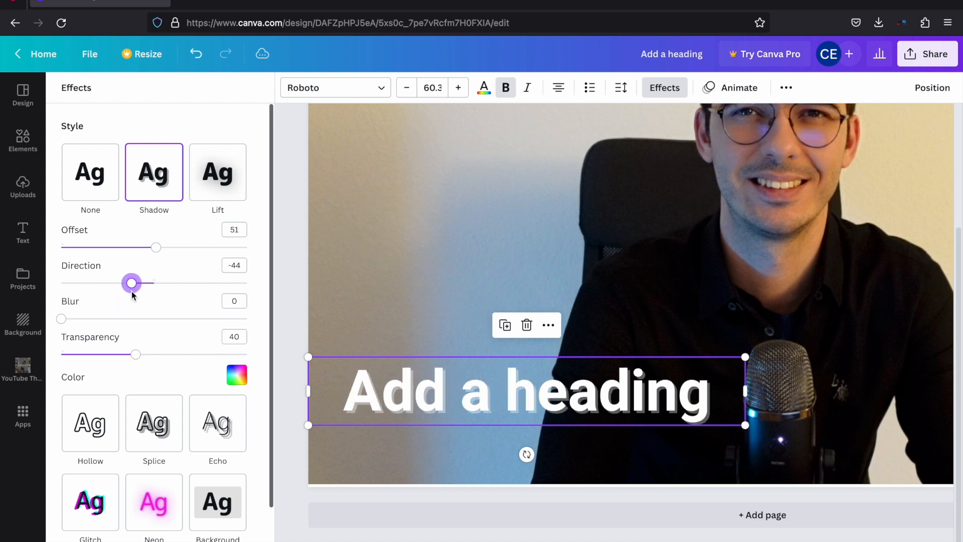
mouse_move(138, 358)
mouse_down()
mouse_move(71, 355)
mouse_move(147, 343)
mouse_up()
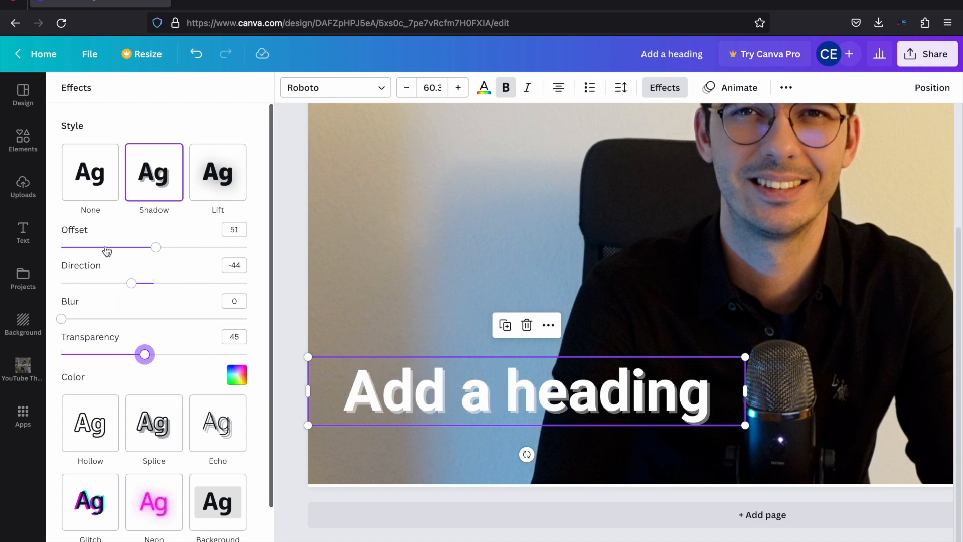
Try the Hollow, Splice, Echo, Background, Neon and Glitch styles on the heading and set its style back to None
click(91, 423)
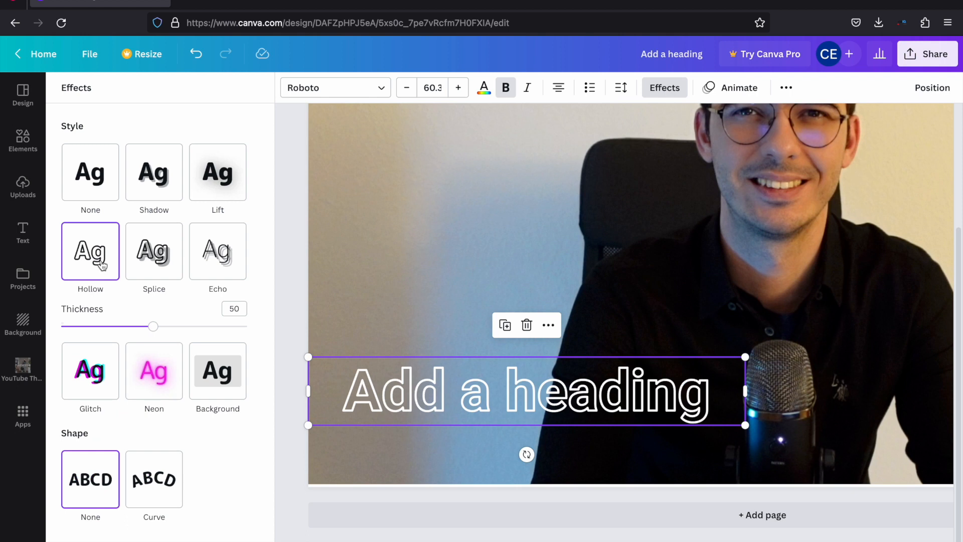
click(142, 265)
click(195, 259)
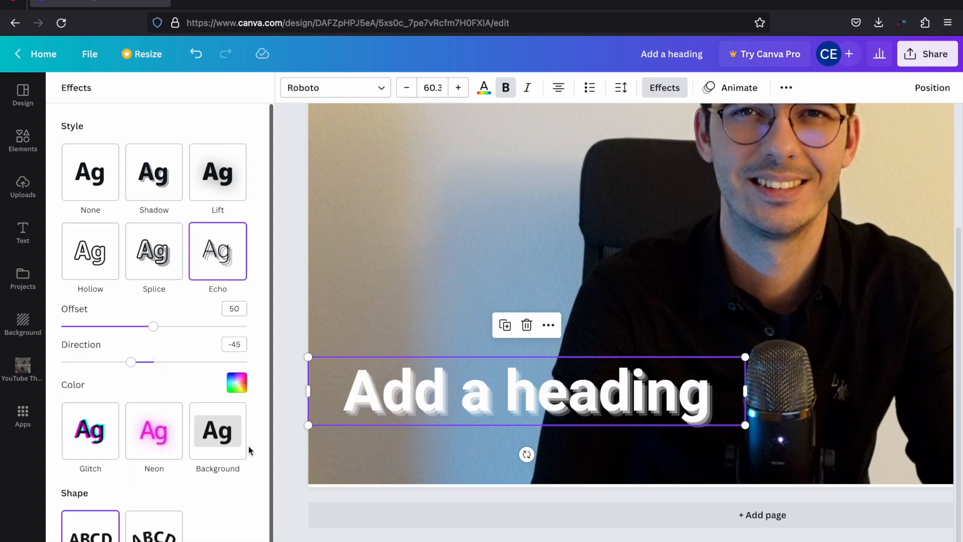
click(214, 436)
click(158, 334)
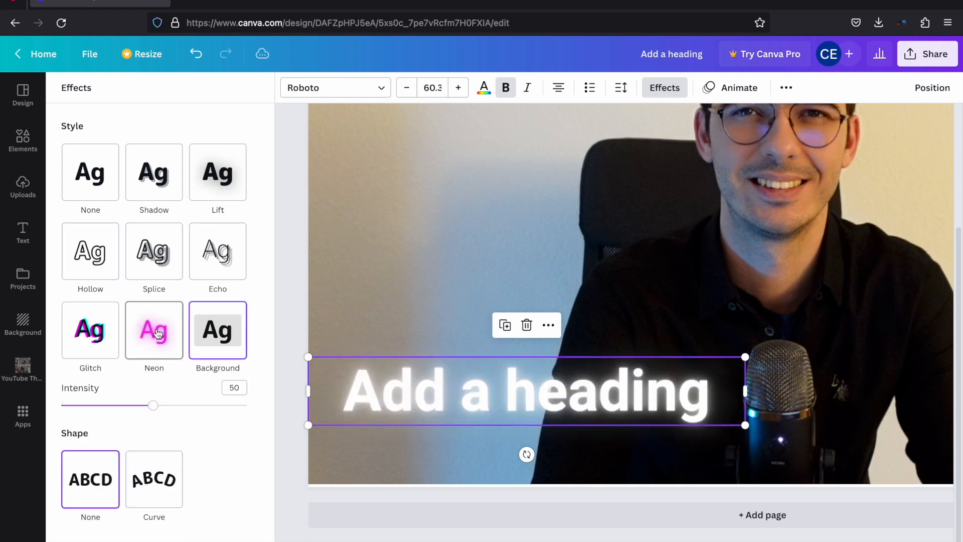
click(99, 339)
click(153, 345)
click(105, 347)
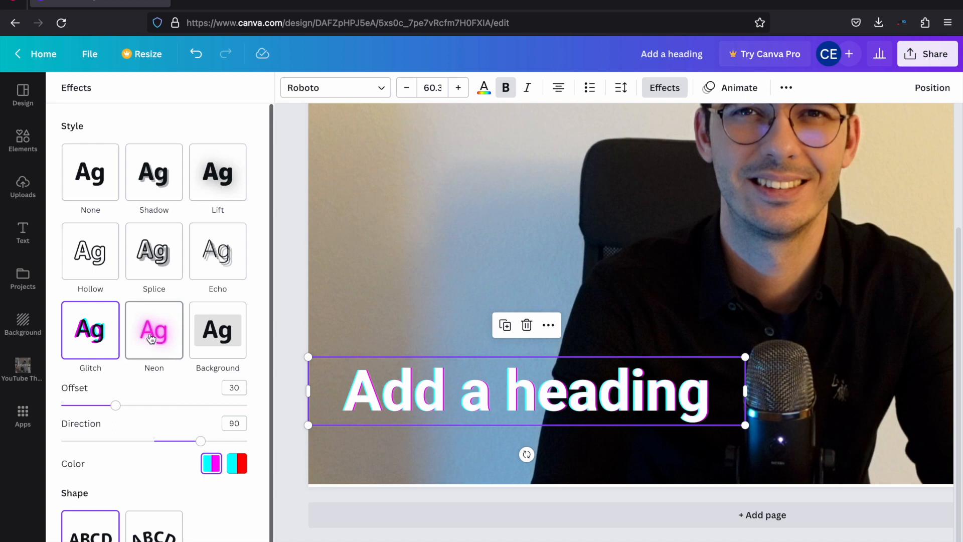
click(217, 330)
click(104, 168)
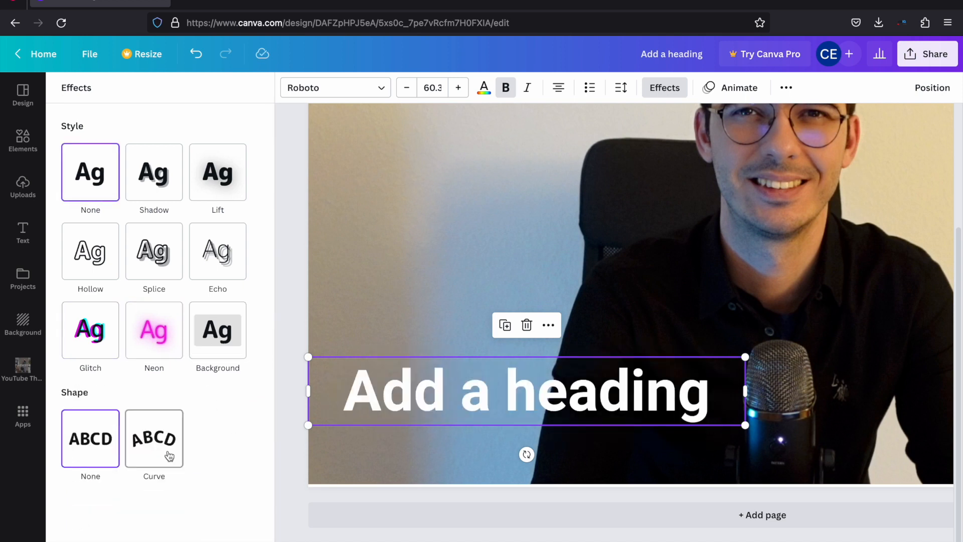
Try the Curve shape on the heading at different curve amounts and move the text to the upper-left area of the photo
click(157, 440)
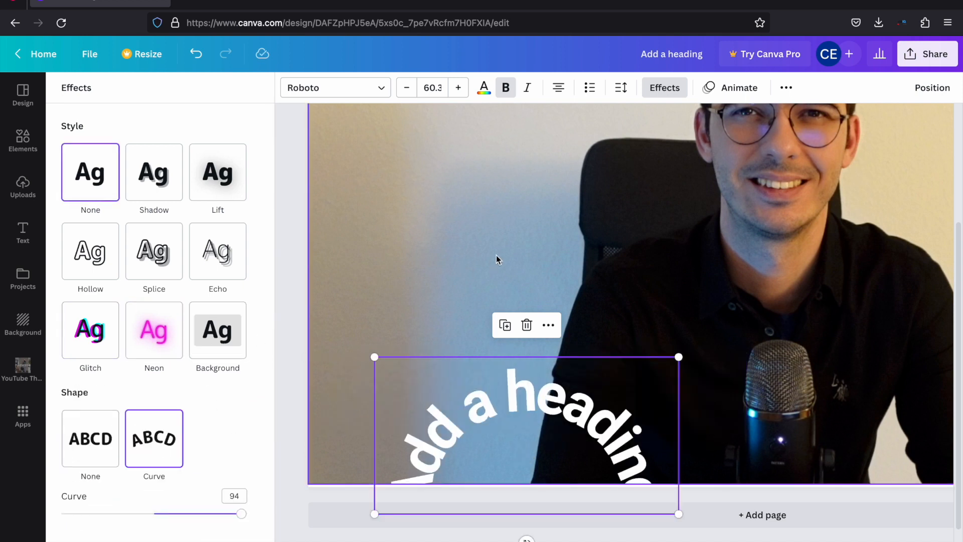
scroll(444, 265, down, 3)
scroll(443, 266, down, 3)
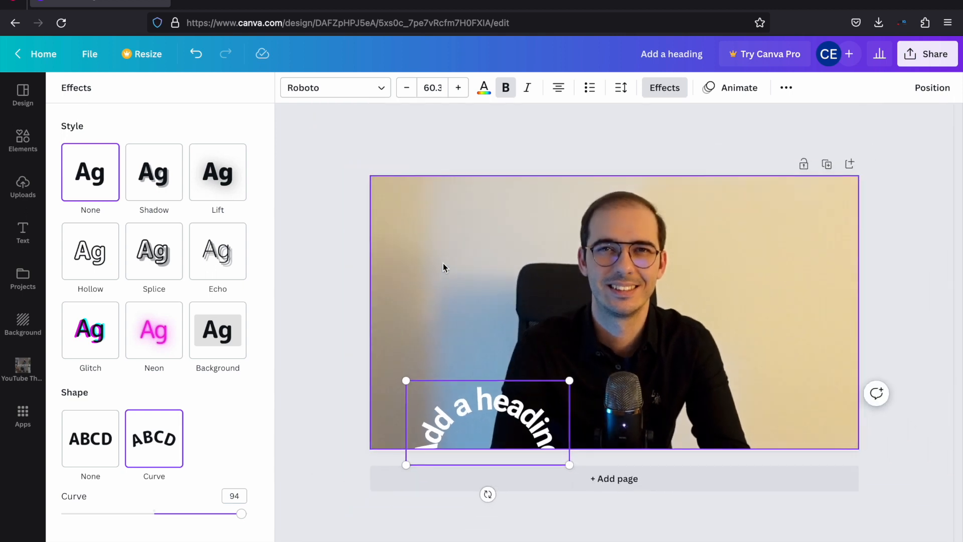
click(484, 381)
drag(488, 391, 491, 224)
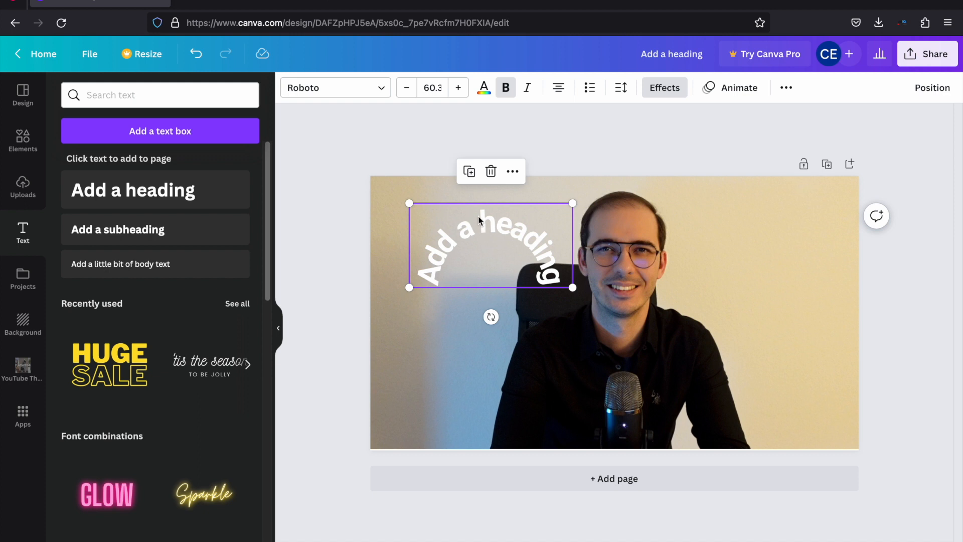
click(679, 94)
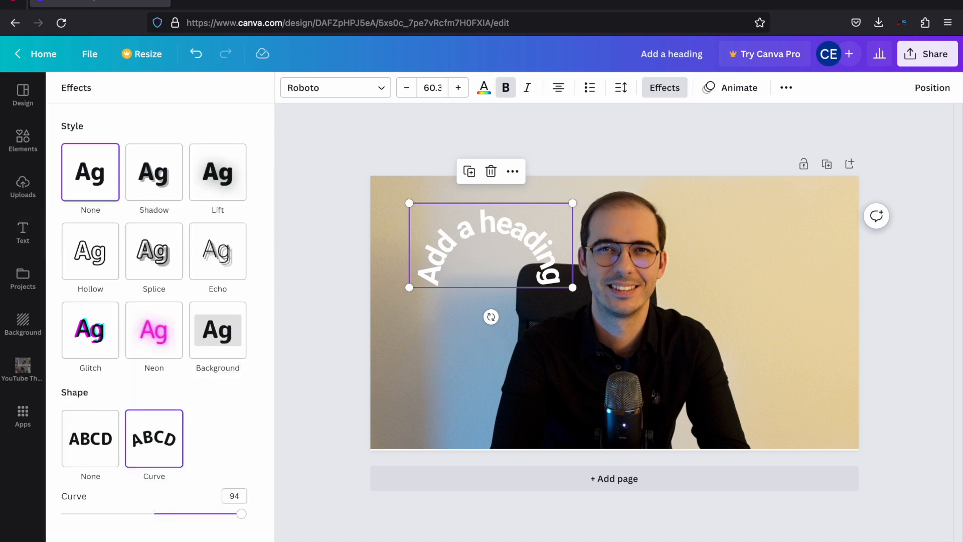
drag(242, 516, 125, 518)
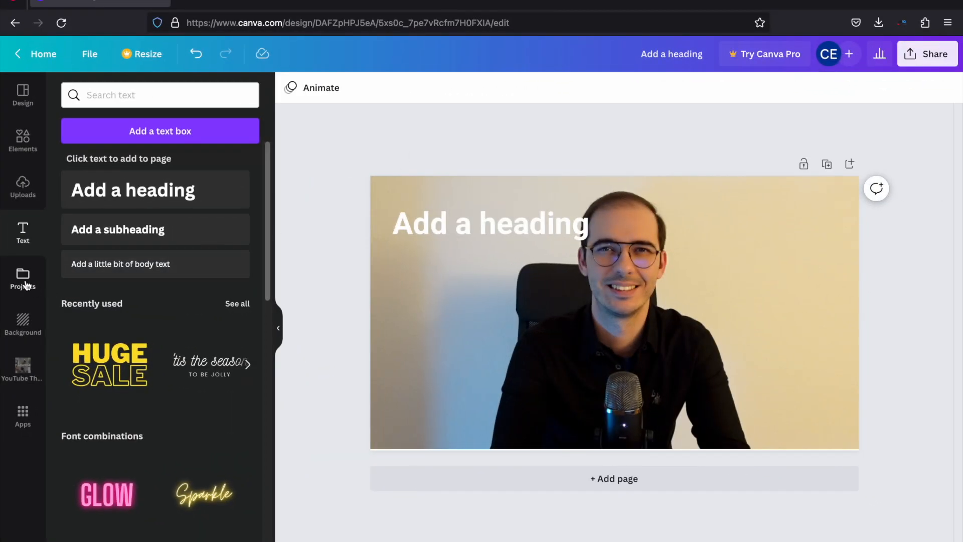
Look through the projects and backgrounds, apply the bright blue gradient as the page background, and select the photo covering it
click(24, 281)
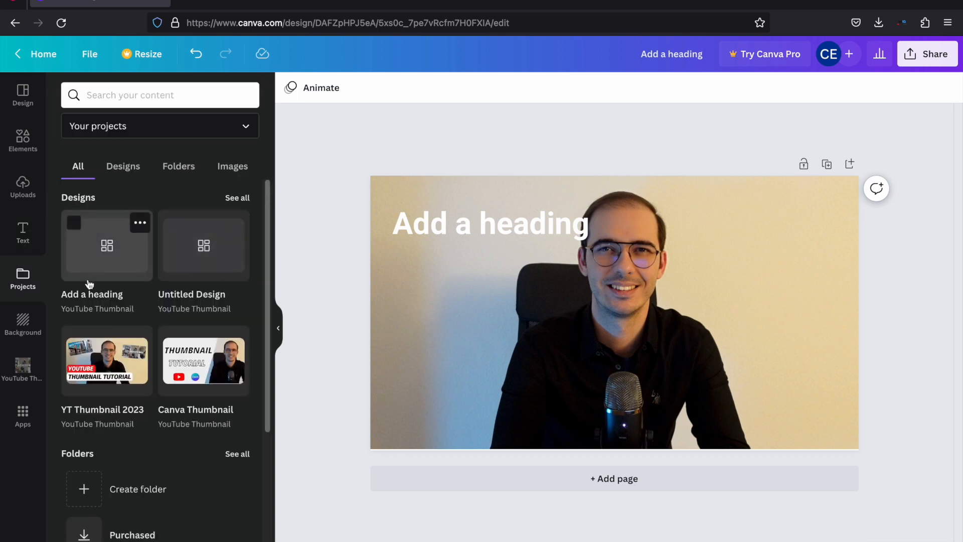
click(23, 332)
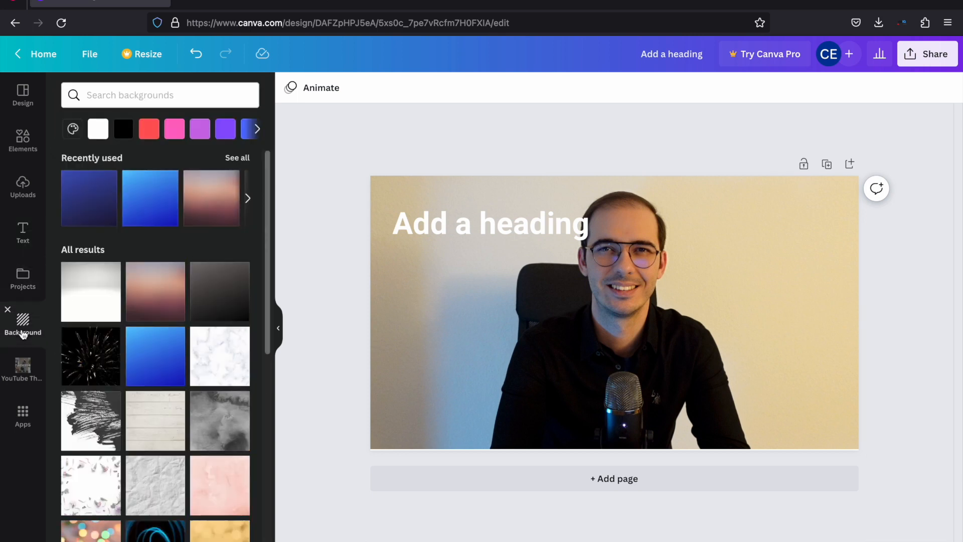
click(146, 366)
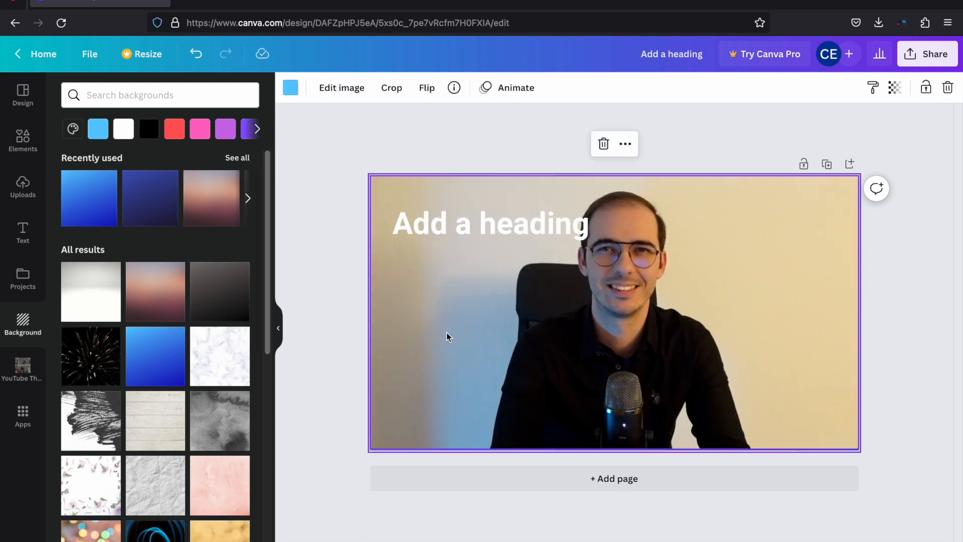
click(371, 311)
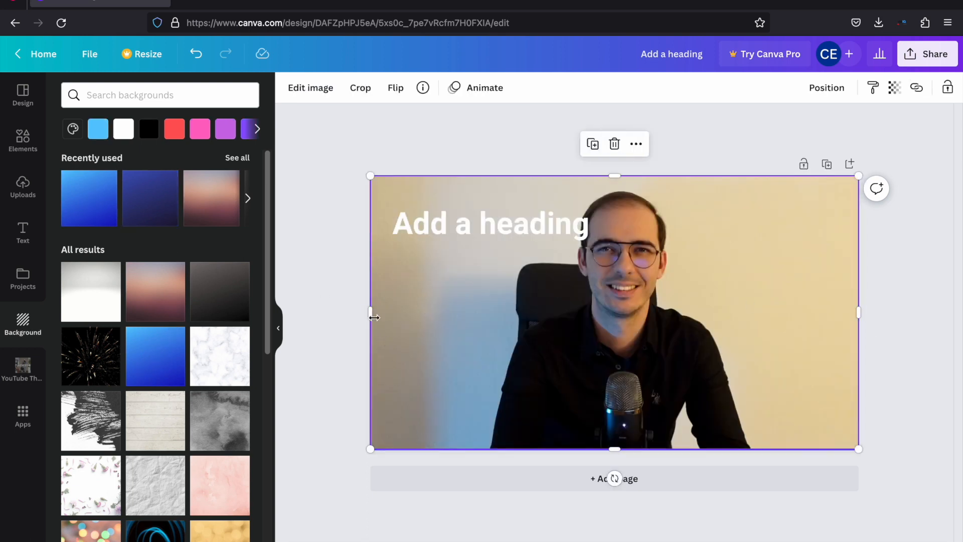
mouse_move(858, 311)
mouse_down()
mouse_move(611, 334)
mouse_move(859, 312)
mouse_up()
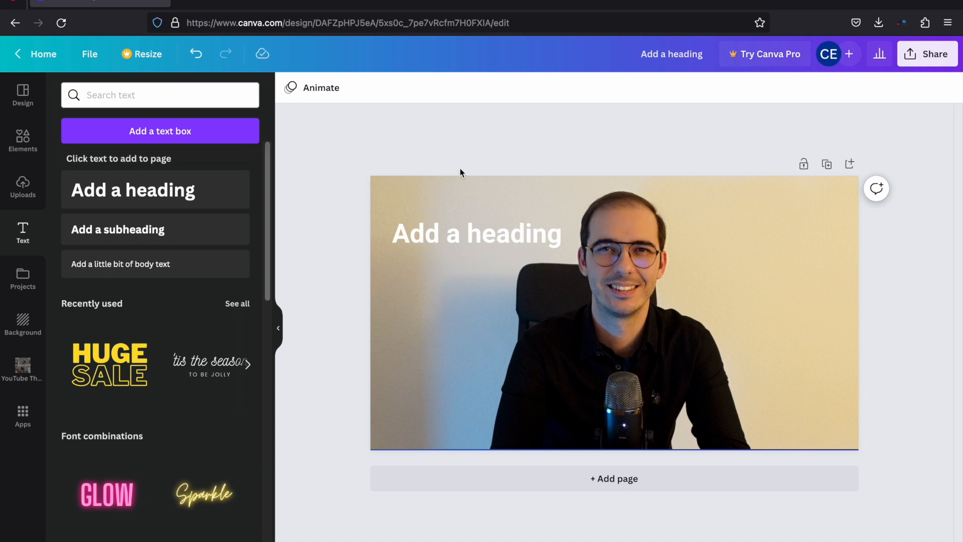
Replace the heading text with "Thumbnail" and "Tutorial" on two lines and move it to the lower-left area of the photo
click(511, 227)
double_click(487, 229)
triple_click(487, 230)
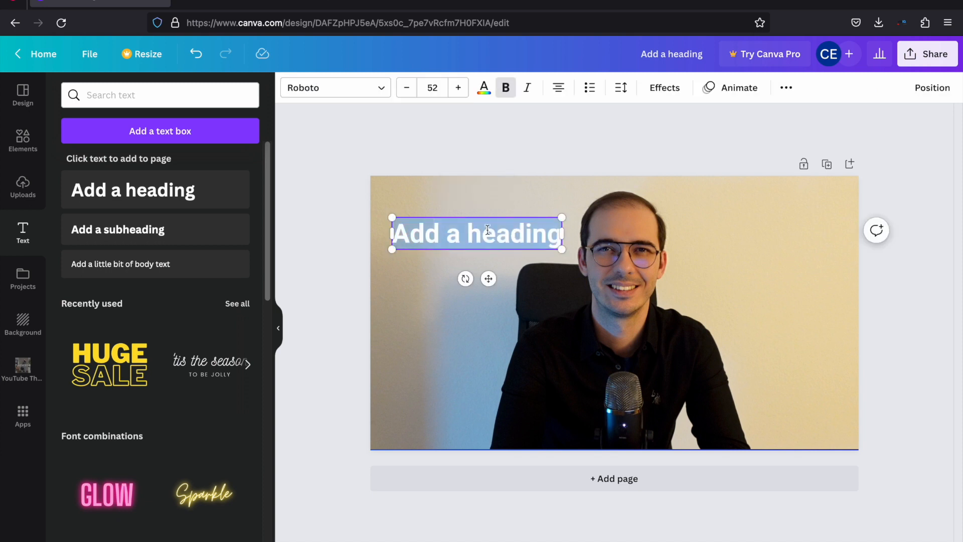
text(Thumbn)
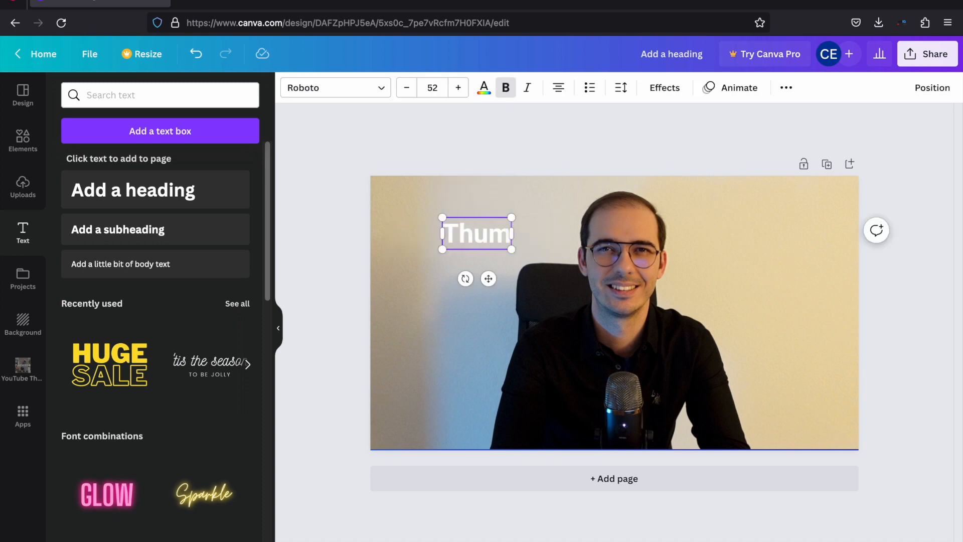
text(ail)
key(Return)
text(Tutorial)
key(Return)
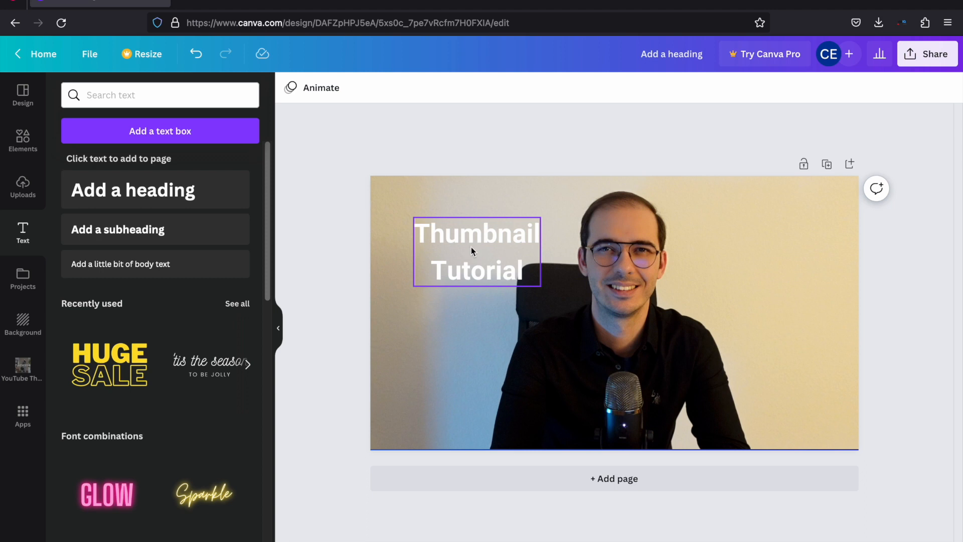
drag(485, 246, 462, 370)
Examine the thumbnails on the YouTube home page, then return to the Canva design and check the text's legibility at a small size
click(246, 3)
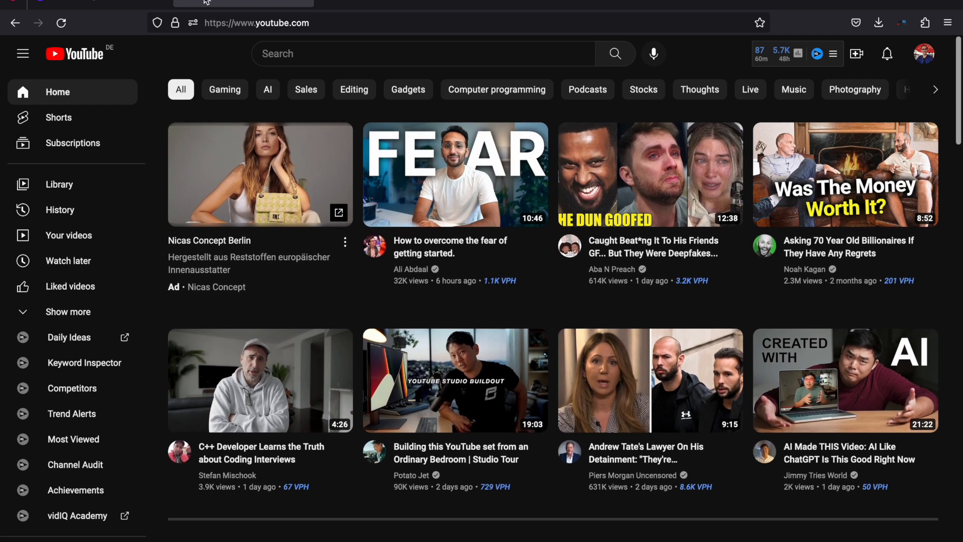
click(130, 3)
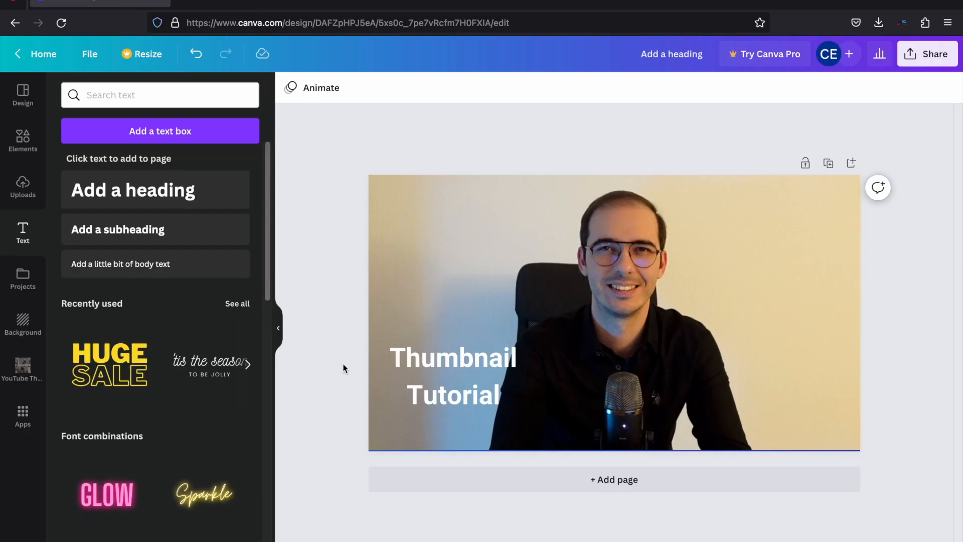
scroll(343, 363, down, 5)
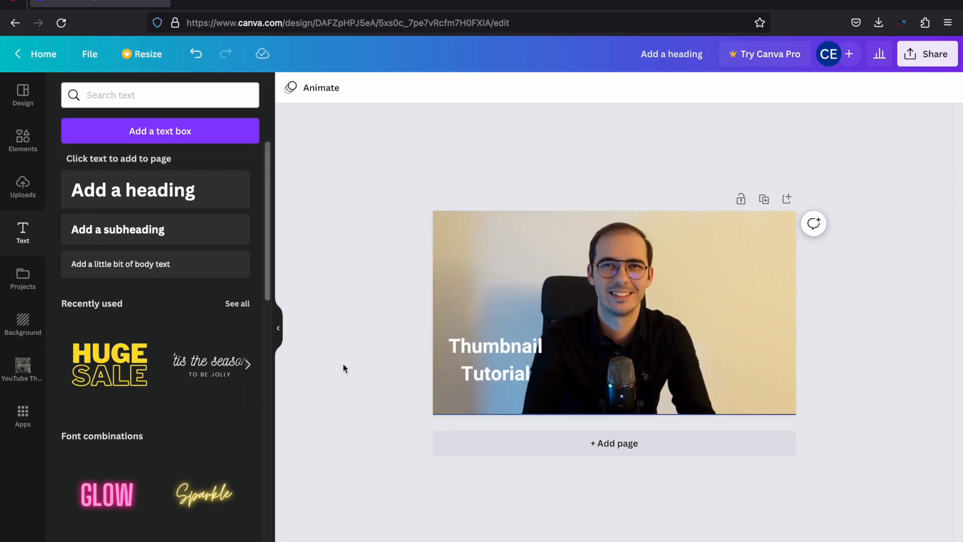
click(537, 342)
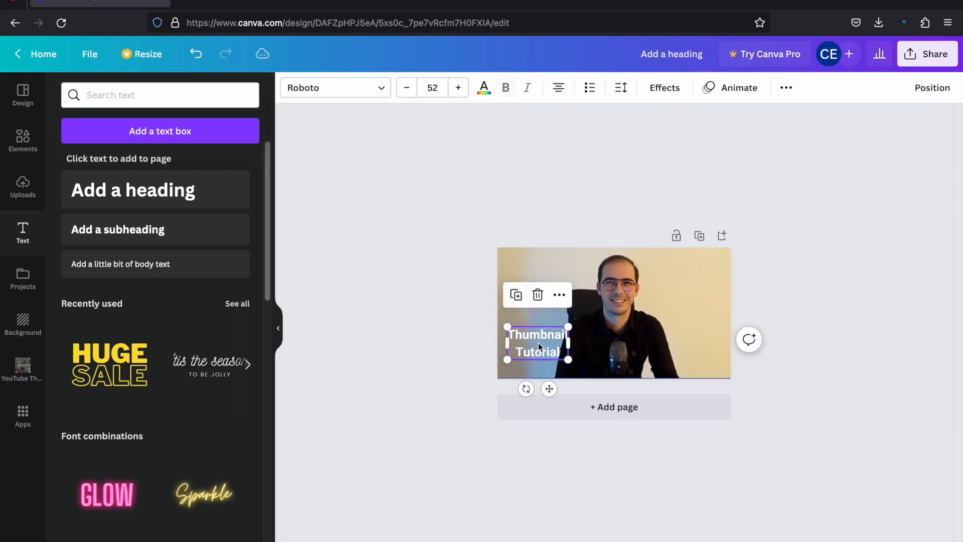
click(447, 330)
scroll(448, 330, down, 2)
scroll(447, 330, down, 1)
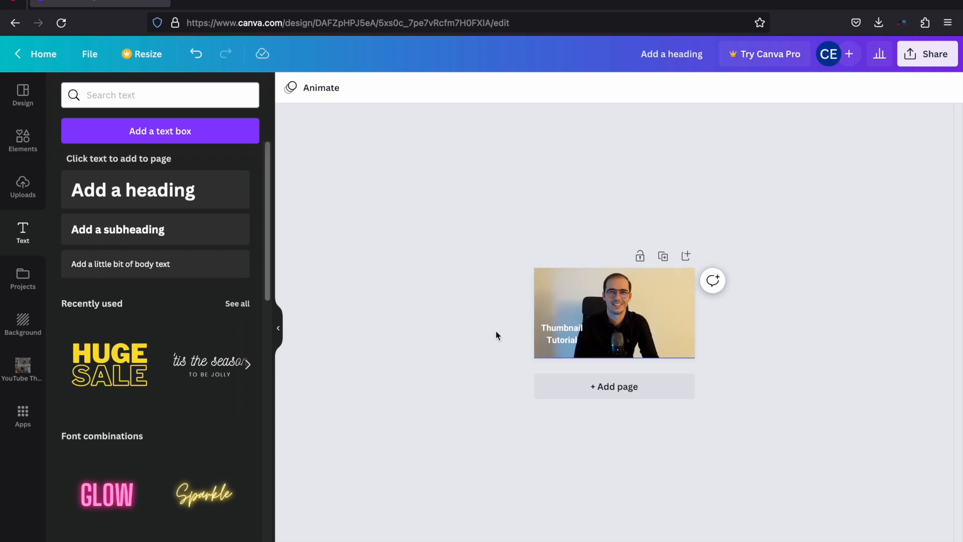
Enlarge the "Thumbnail Tutorial" text to font size 82 and check it against the photo
click(561, 326)
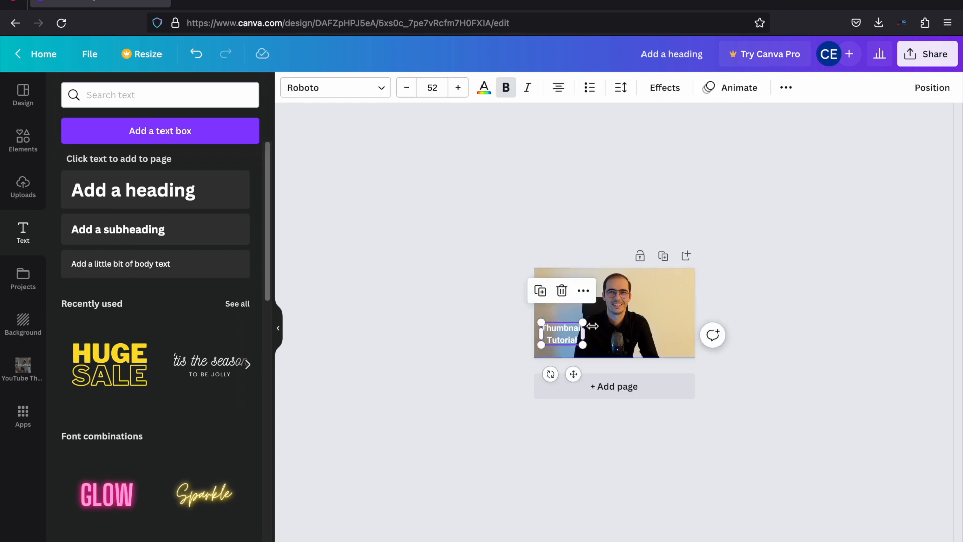
drag(585, 321, 610, 307)
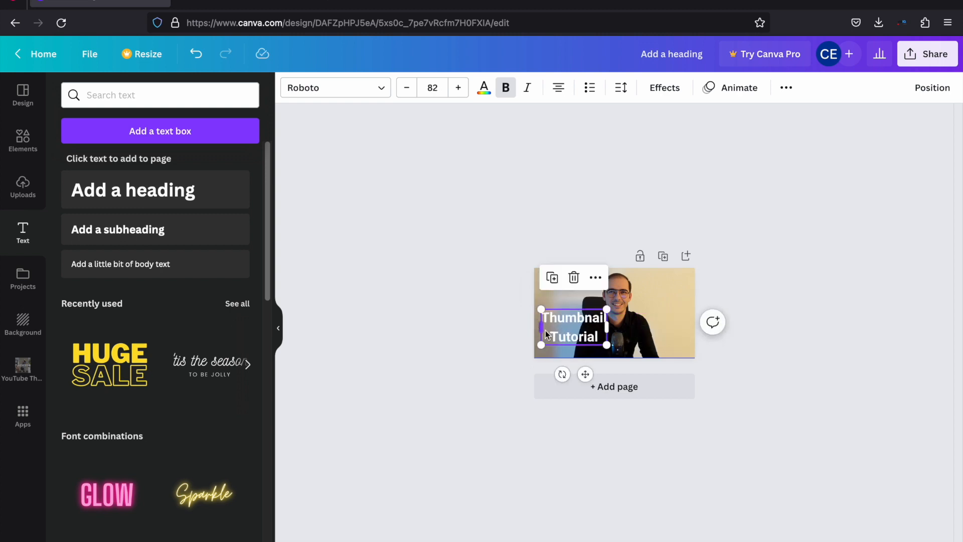
click(466, 307)
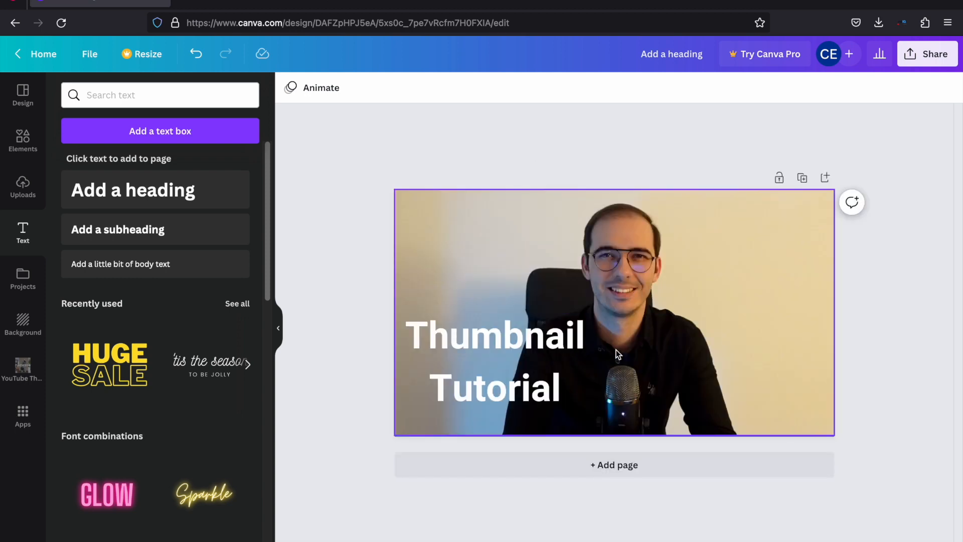
click(501, 346)
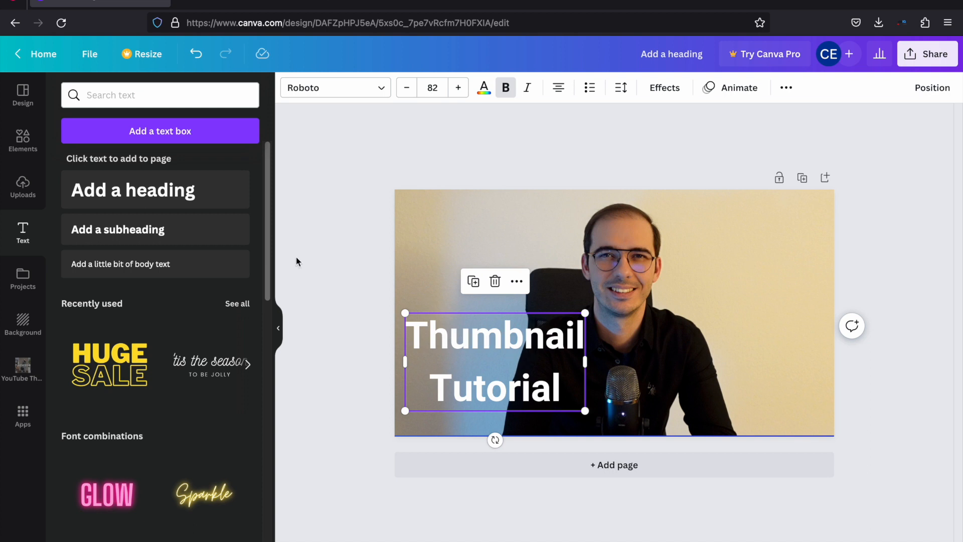
Add a square shape and stretch it into a wide bar behind the word "Thumbnail", starting at the photo's left edge
click(21, 145)
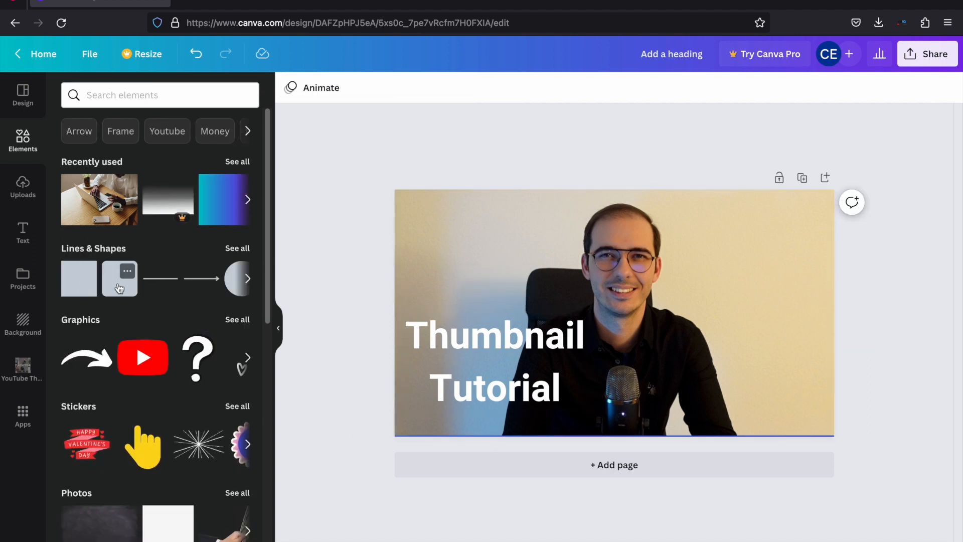
click(89, 291)
click(518, 159)
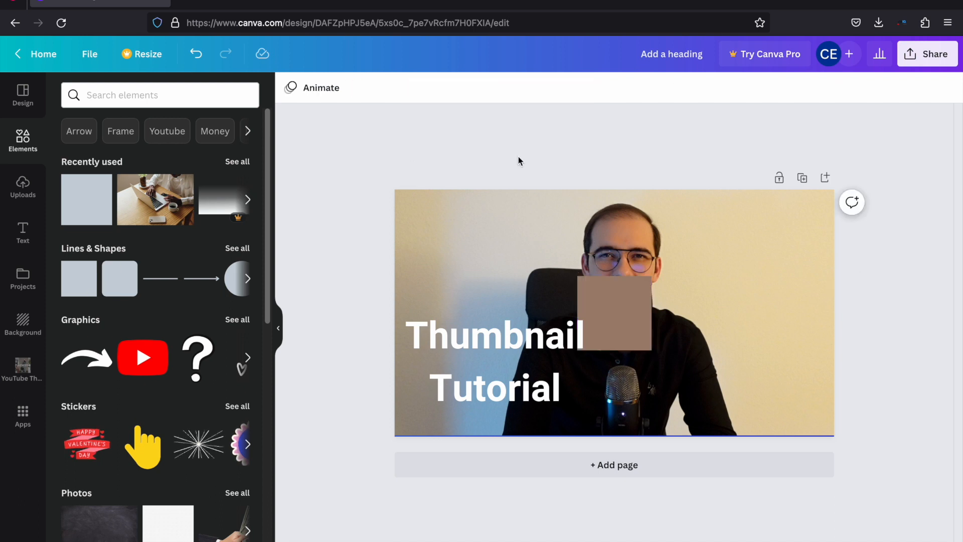
drag(634, 308, 459, 341)
drag(432, 387, 599, 335)
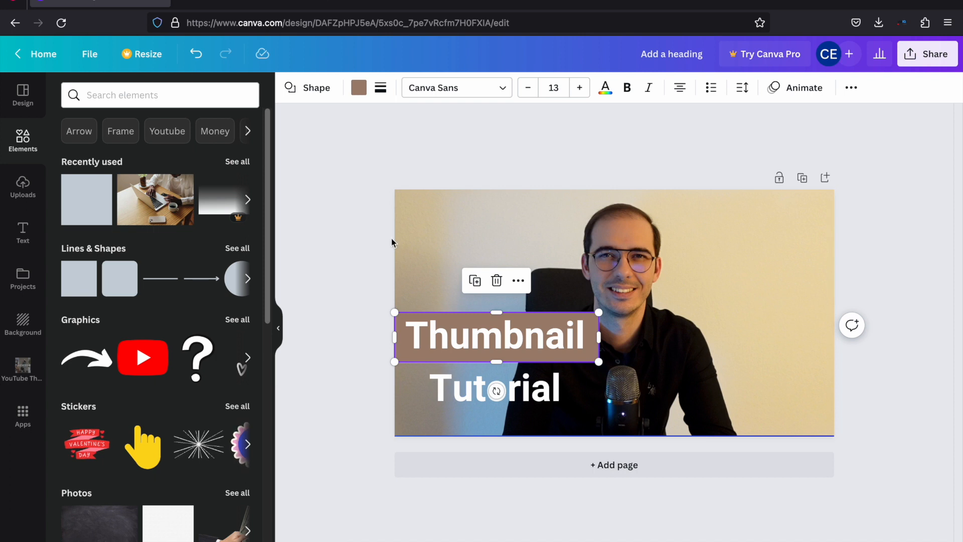
Try light blue on the bar behind "Thumbnail" and set its colour to black
click(358, 88)
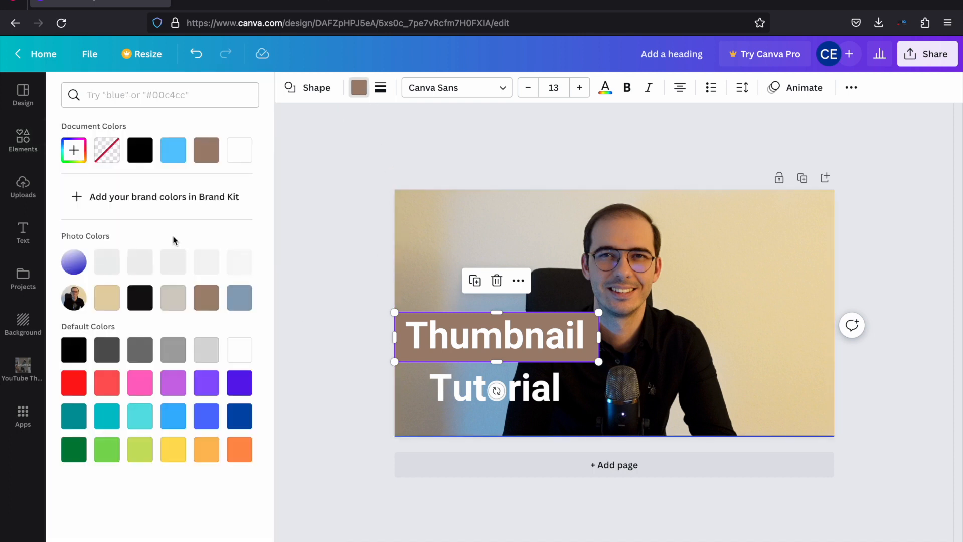
click(176, 160)
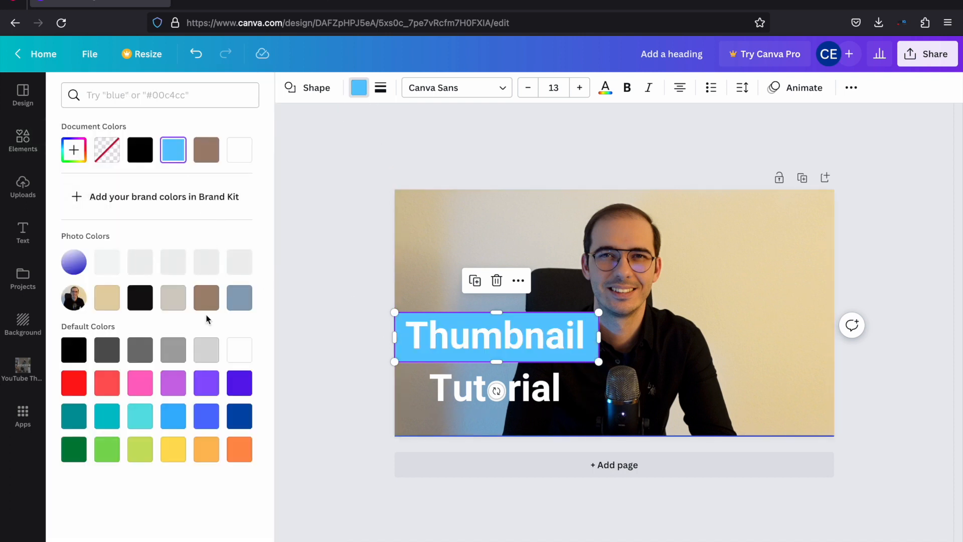
click(75, 354)
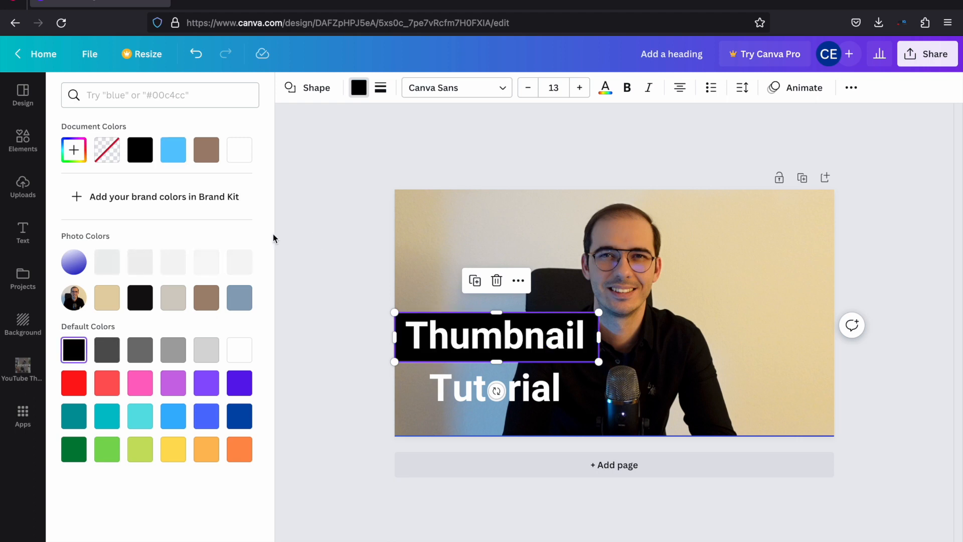
click(173, 152)
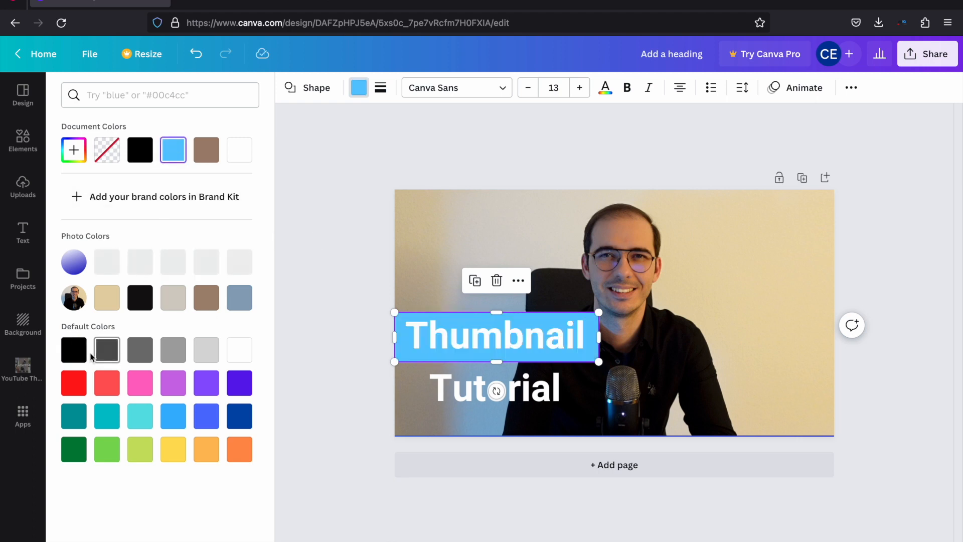
click(74, 349)
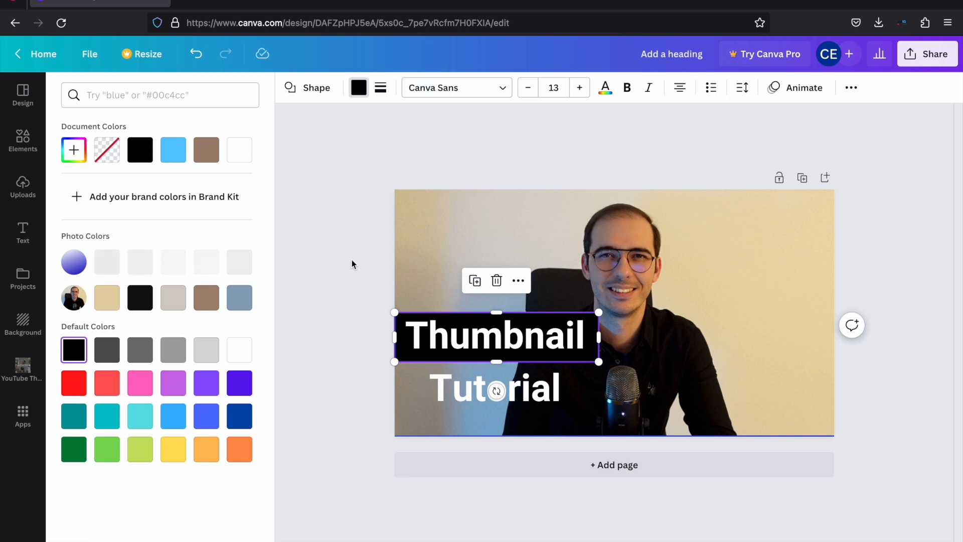
Duplicate the black bar and place the copy over the word "Tutorial", aligned with the first bar
key(super+d)
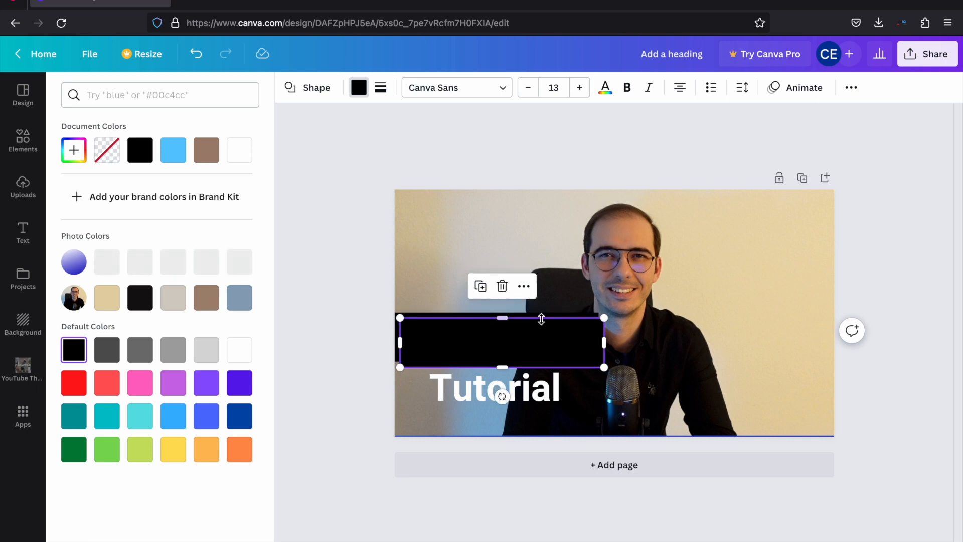
drag(533, 338, 531, 386)
key(Escape)
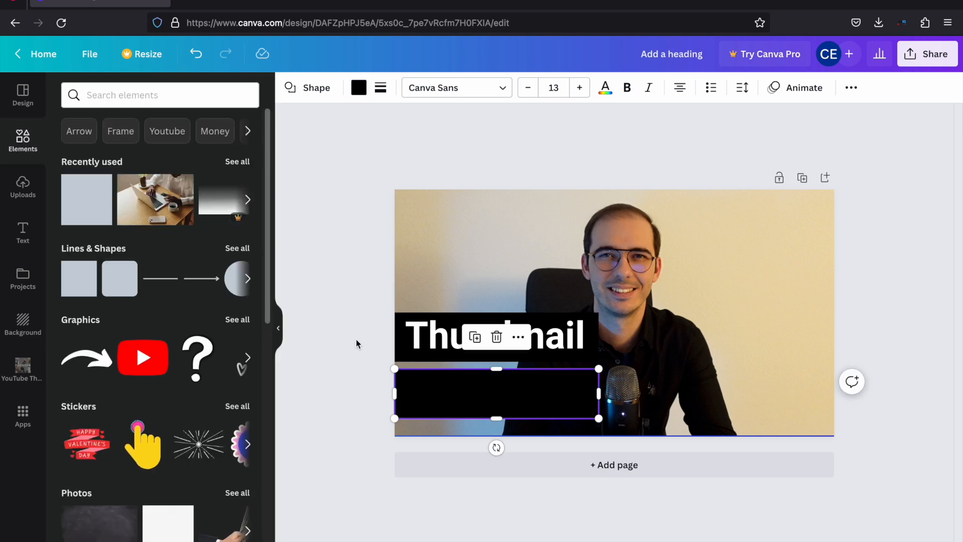
key(Escape)
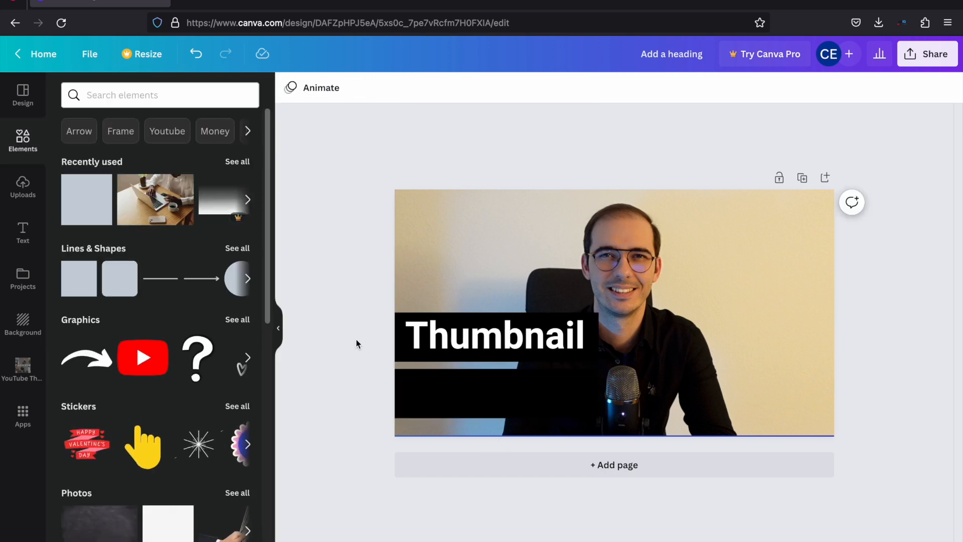
Try the Forward and Backward layer orders on the second bar and place it behind the word "Tutorial" but in front of the photo
click(433, 403)
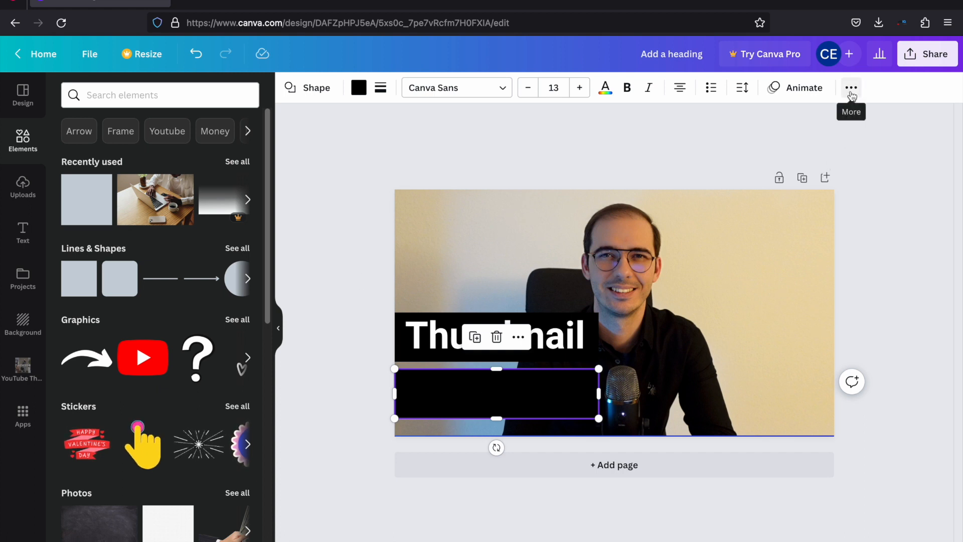
click(851, 89)
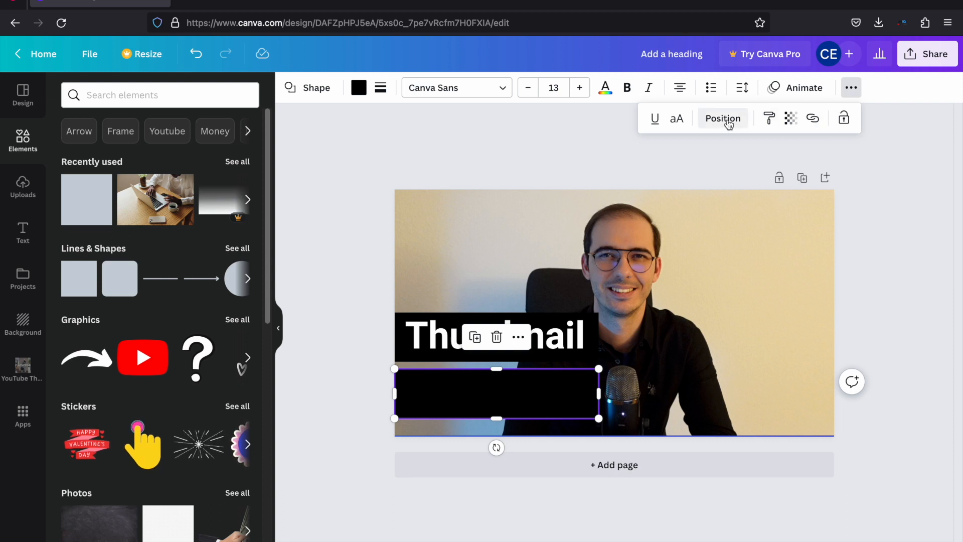
click(728, 123)
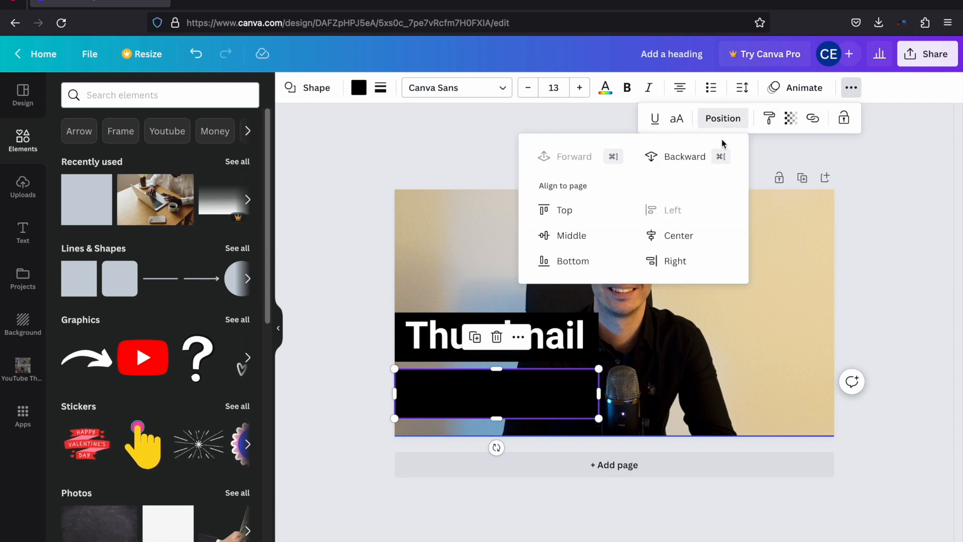
click(681, 158)
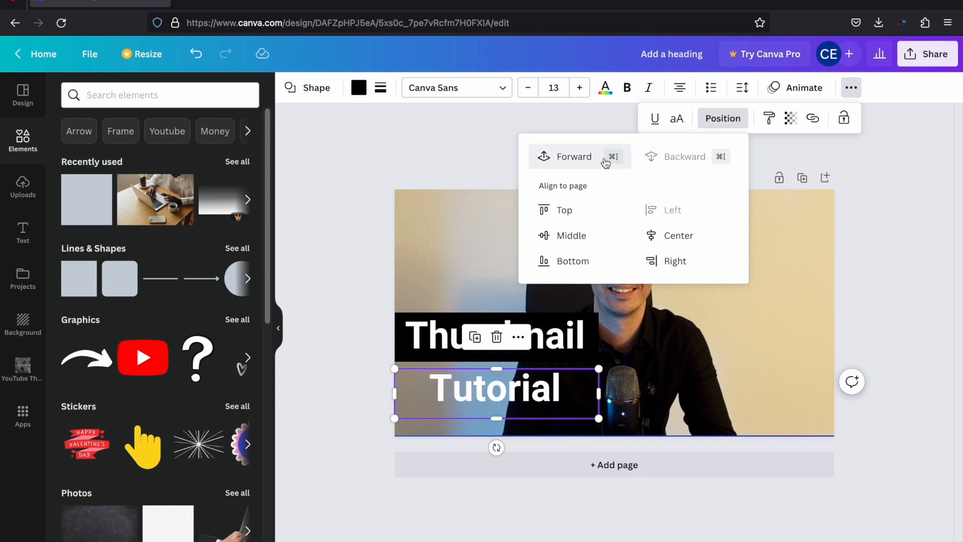
click(605, 160)
click(673, 161)
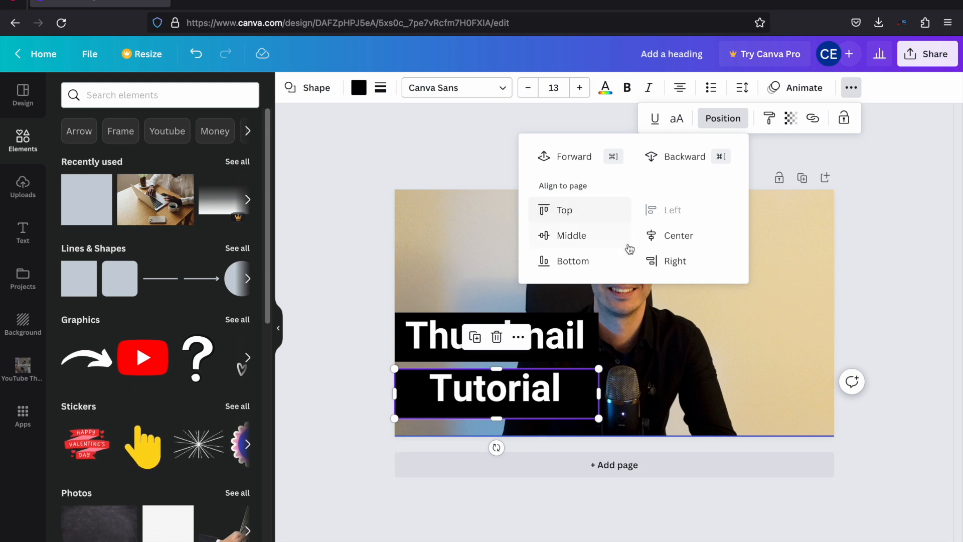
Try the Top, Center, Middle and Right page alignments on the second black bar
click(580, 215)
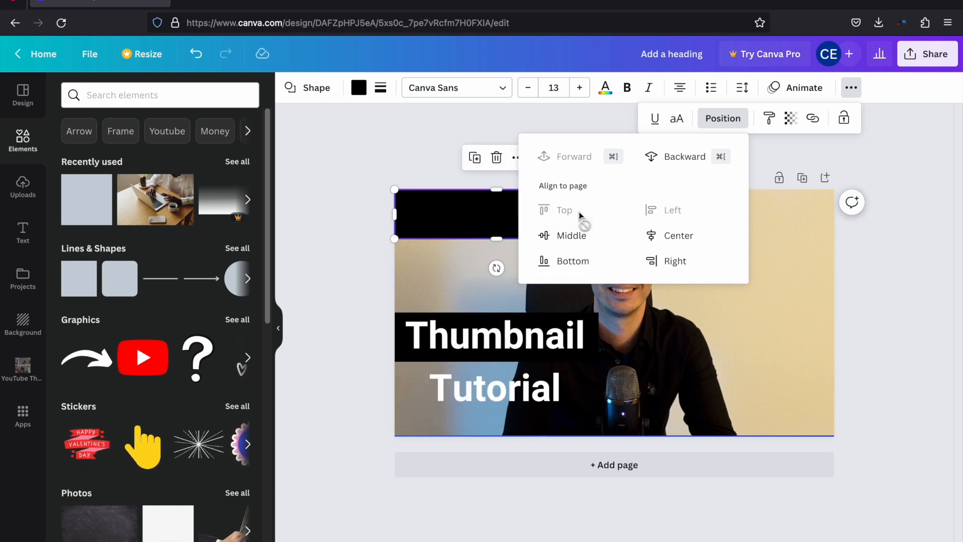
click(678, 245)
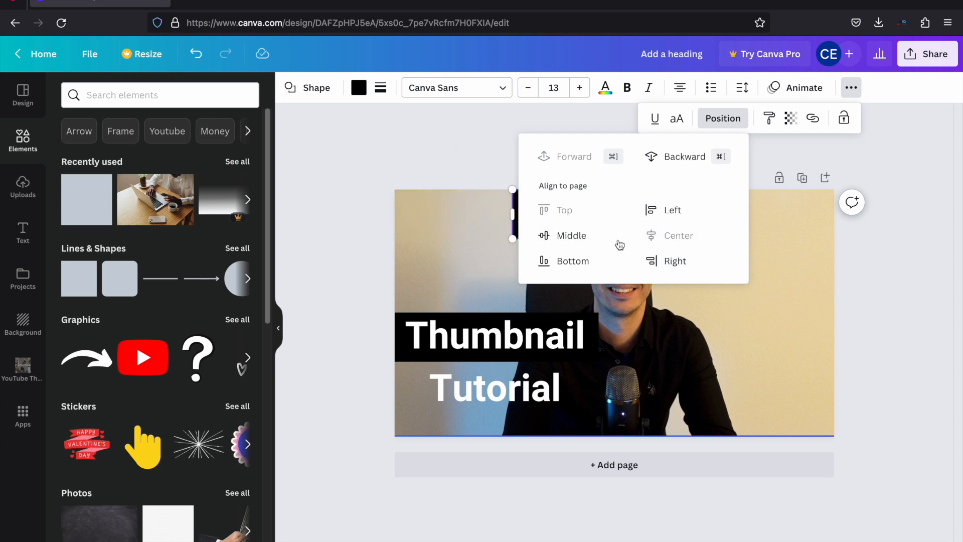
click(614, 240)
click(672, 284)
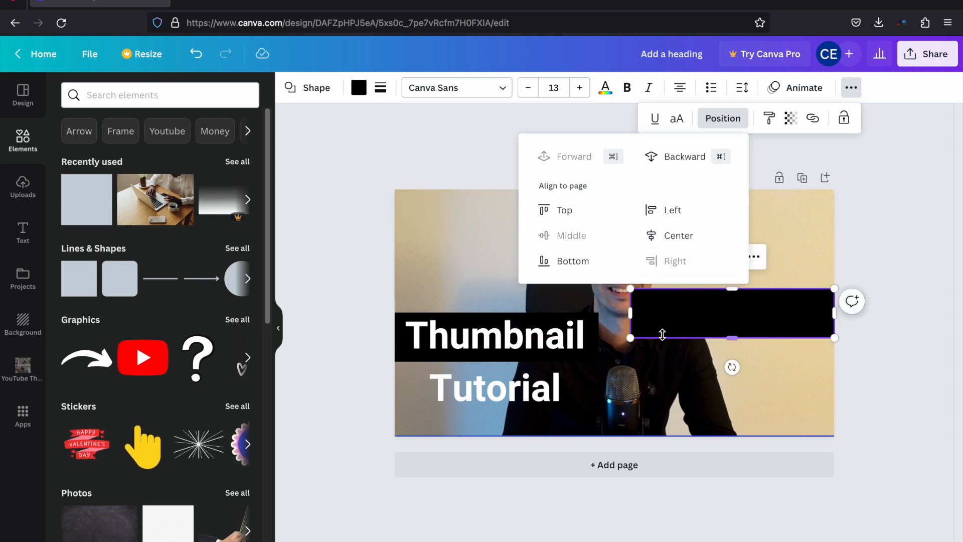
key(Escape)
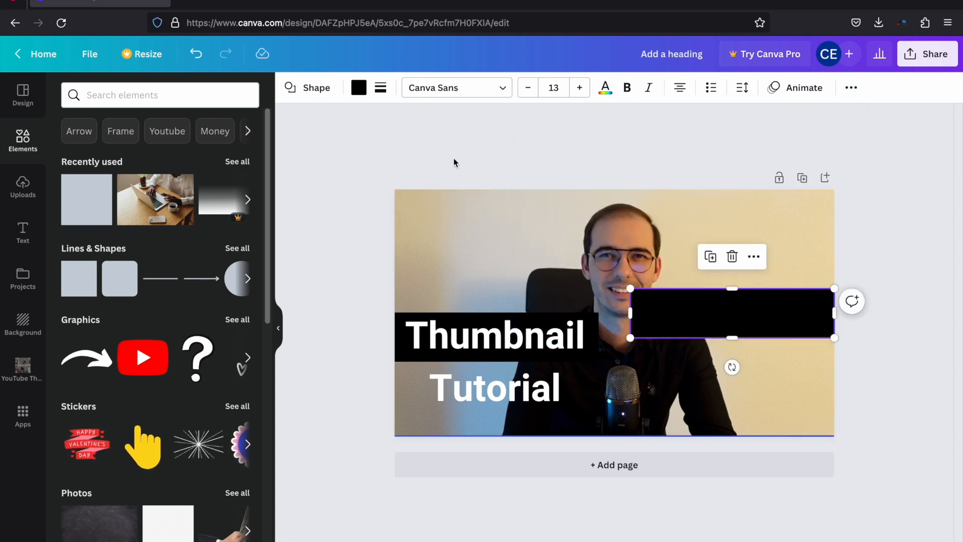
Move the second black bar back behind the word "Tutorial", aligned with the bar above it
drag(758, 316, 524, 390)
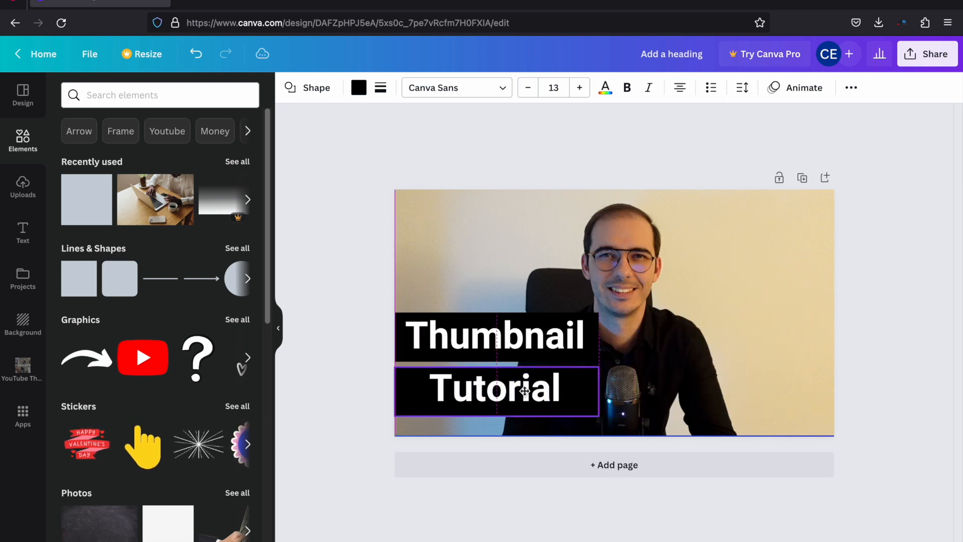
click(333, 236)
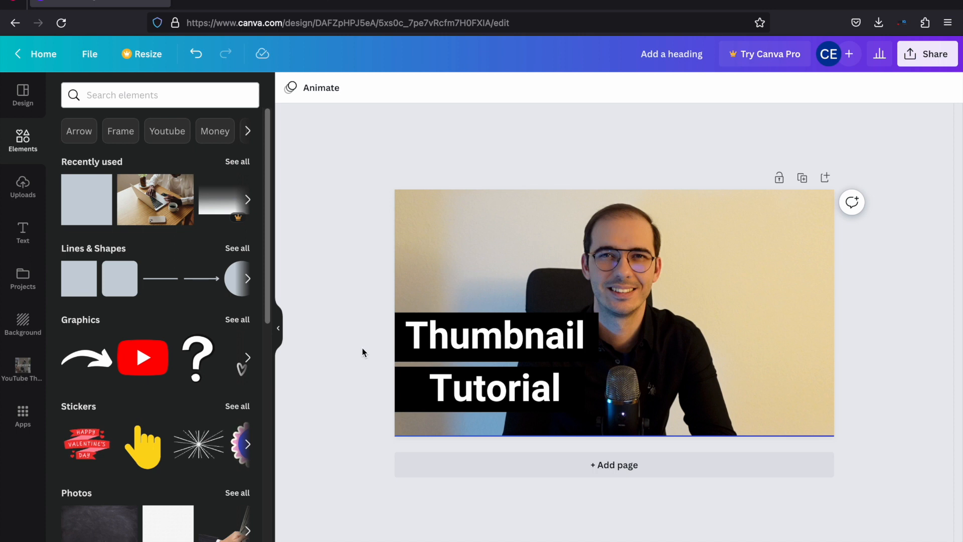
scroll(364, 362, down, 5)
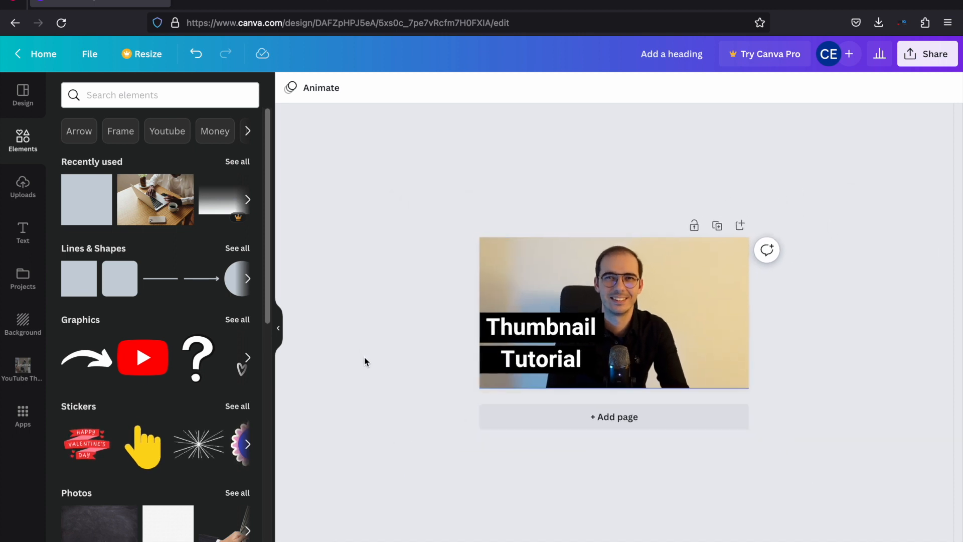
scroll(364, 362, down, 4)
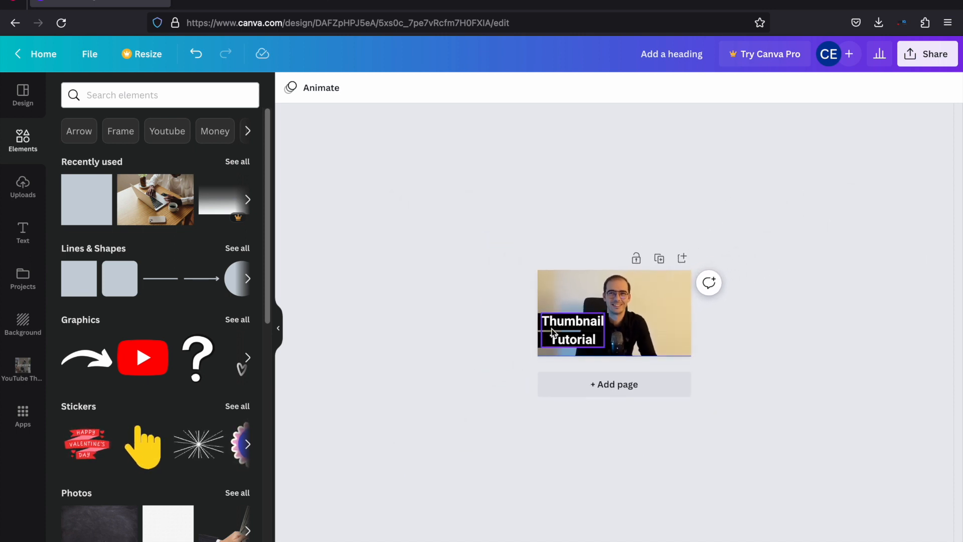
scroll(511, 325, up, 9)
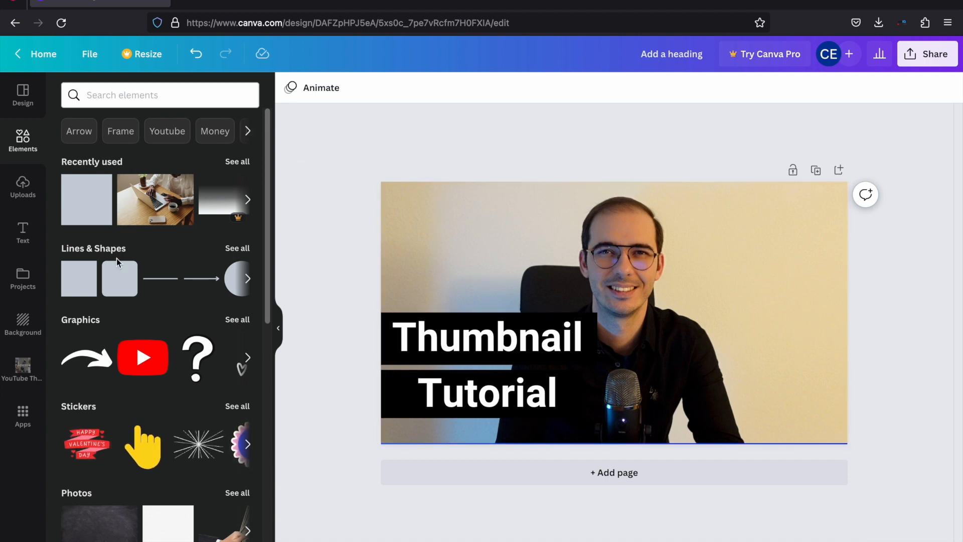
Search the elements for "canva logo" and show the photo results
scroll(135, 354, down, 2)
scroll(126, 352, up, 3)
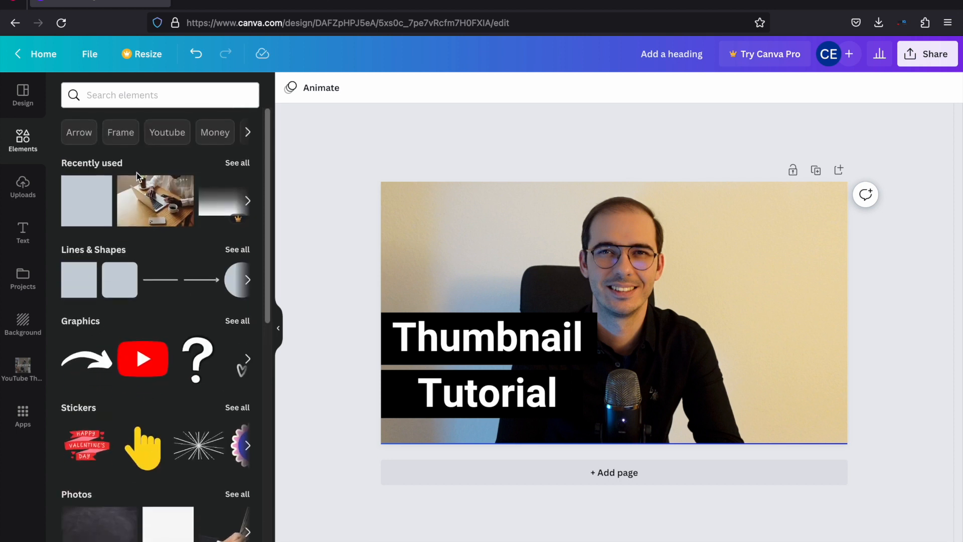
click(151, 96)
text(ca)
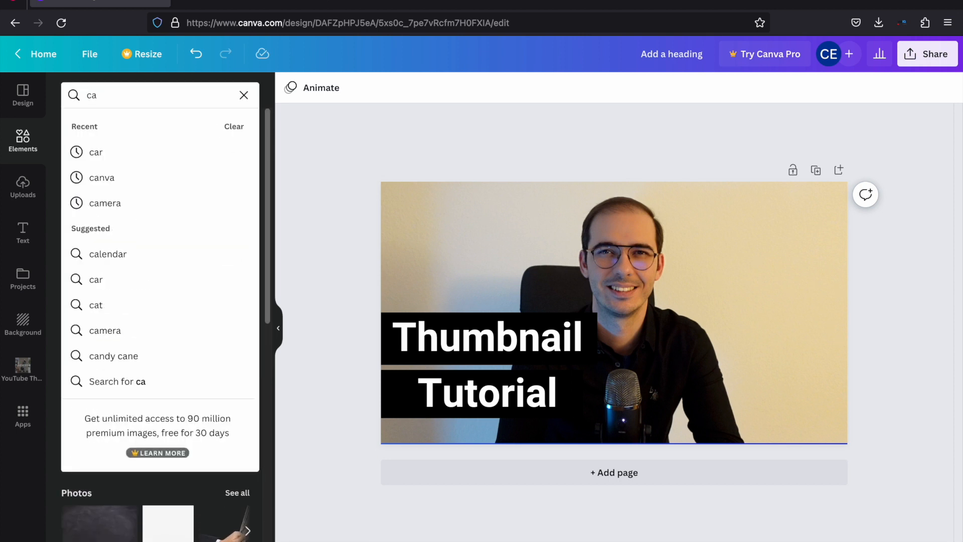
text(nva logo)
key(Return)
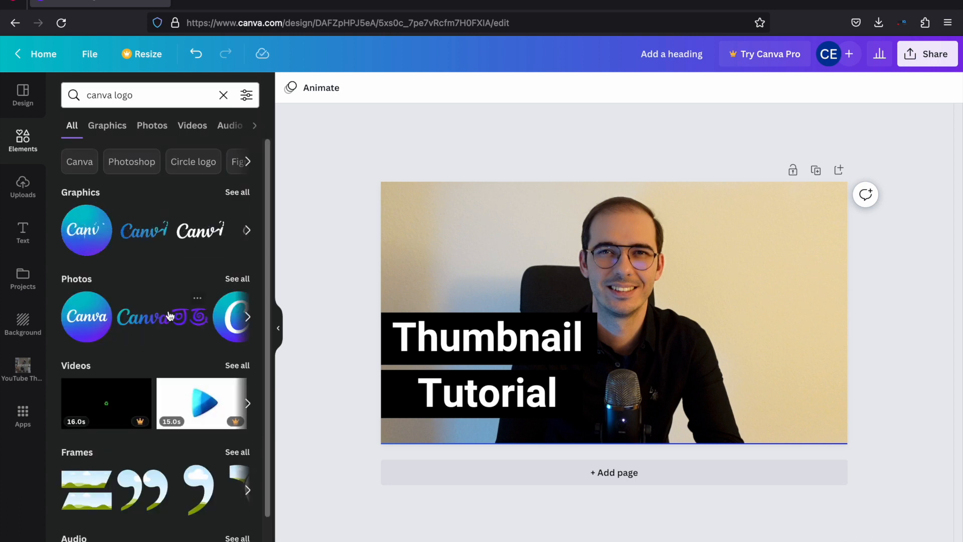
click(85, 286)
scroll(156, 295, down, 5)
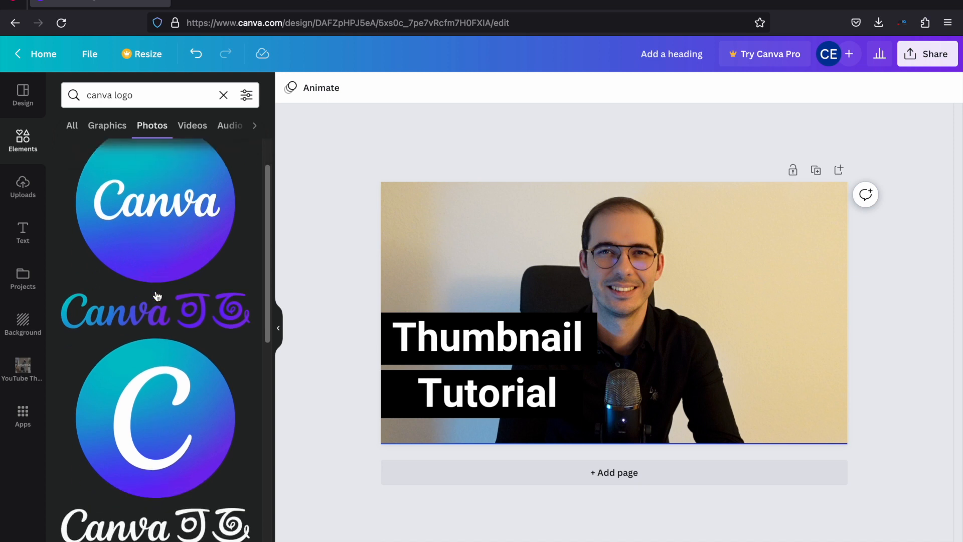
scroll(157, 296, up, 5)
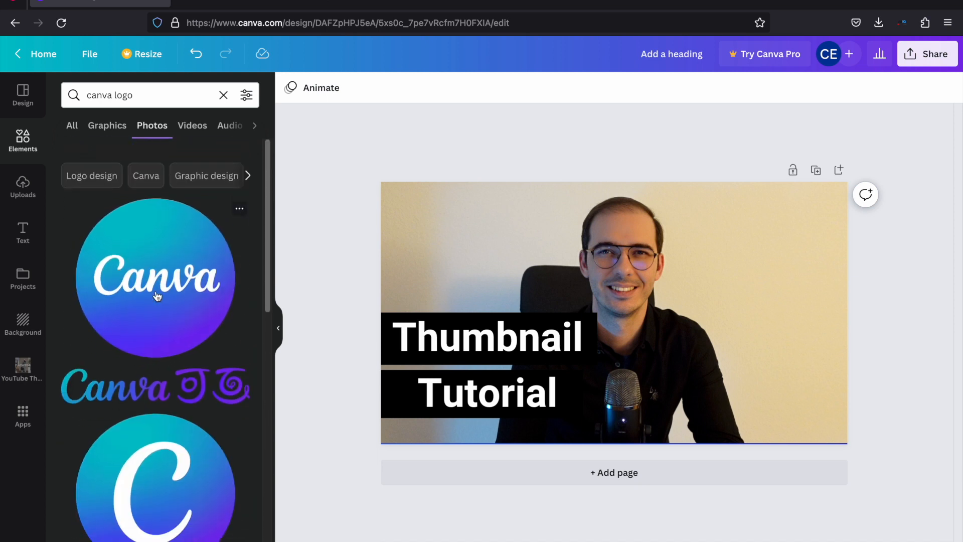
Add the round Canva logo with the full wordmark, shrink it and place it in the thumbnail's upper-left corner
click(151, 244)
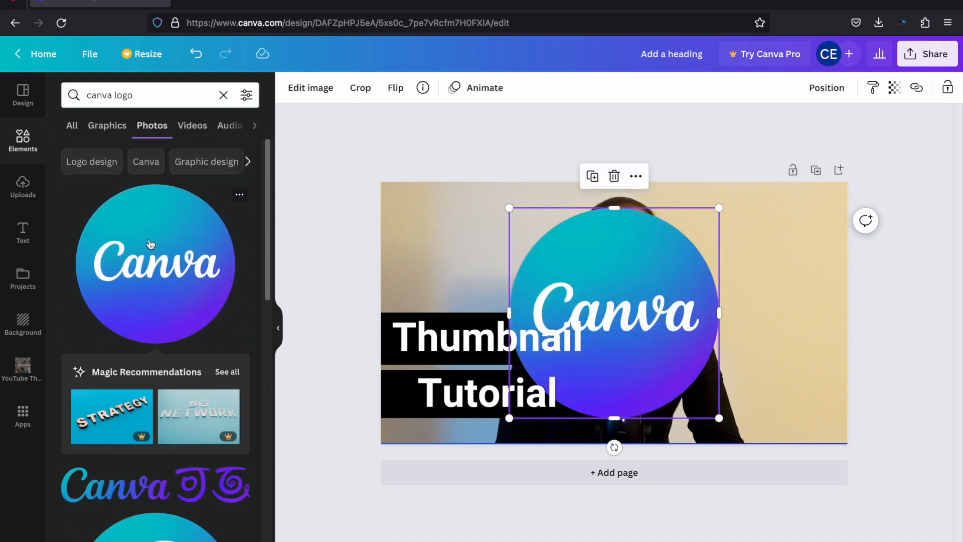
drag(514, 417, 782, 243)
drag(813, 206, 423, 217)
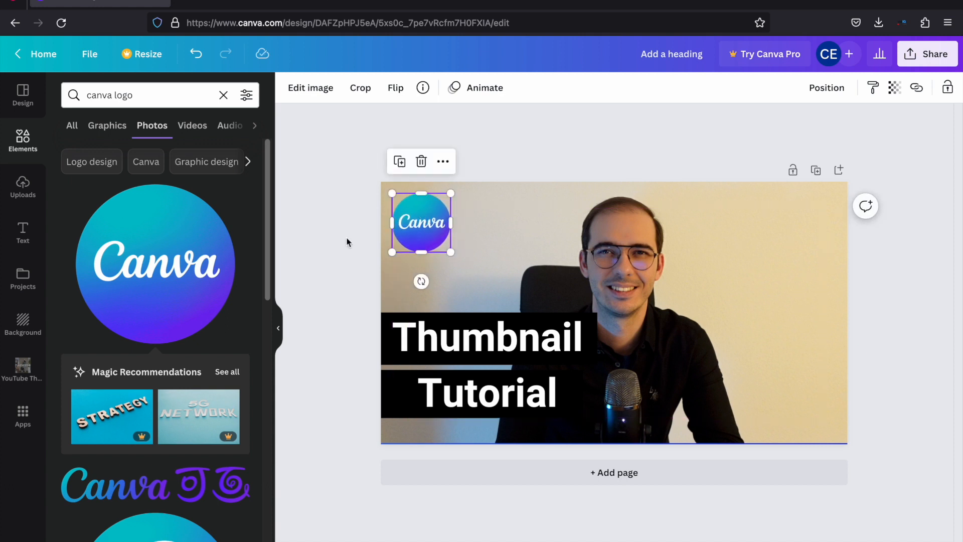
click(347, 241)
scroll(358, 346, down, 3)
scroll(343, 415, down, 5)
scroll(343, 412, down, 4)
scroll(343, 412, up, 2)
scroll(489, 315, up, 5)
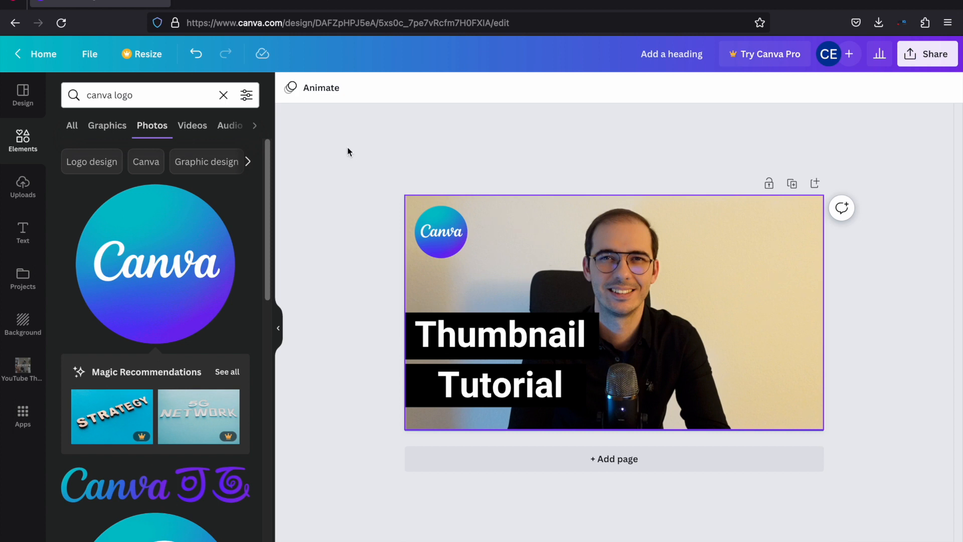
Search the elements for "youtube logo"
drag(132, 95, 86, 95)
text(yi)
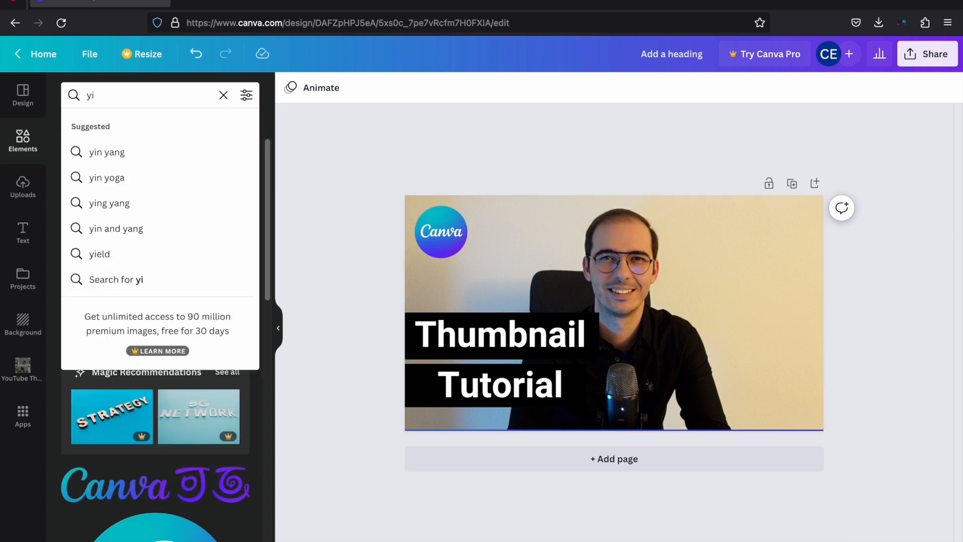
key(BackSpace)
text(outube logo)
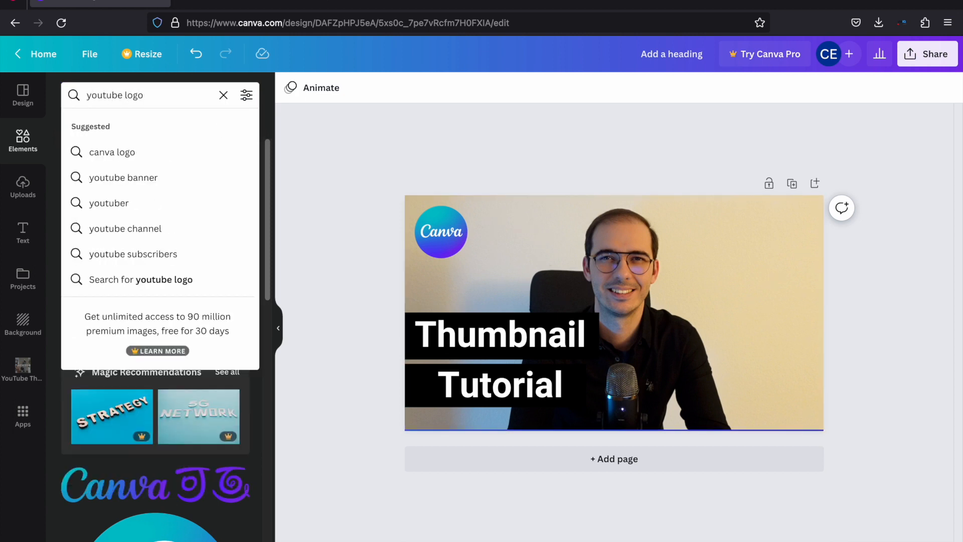
key(Return)
Add the YouTube logo on a white circle, shrink it to the Canva logo's size and place it beside that logo
click(196, 239)
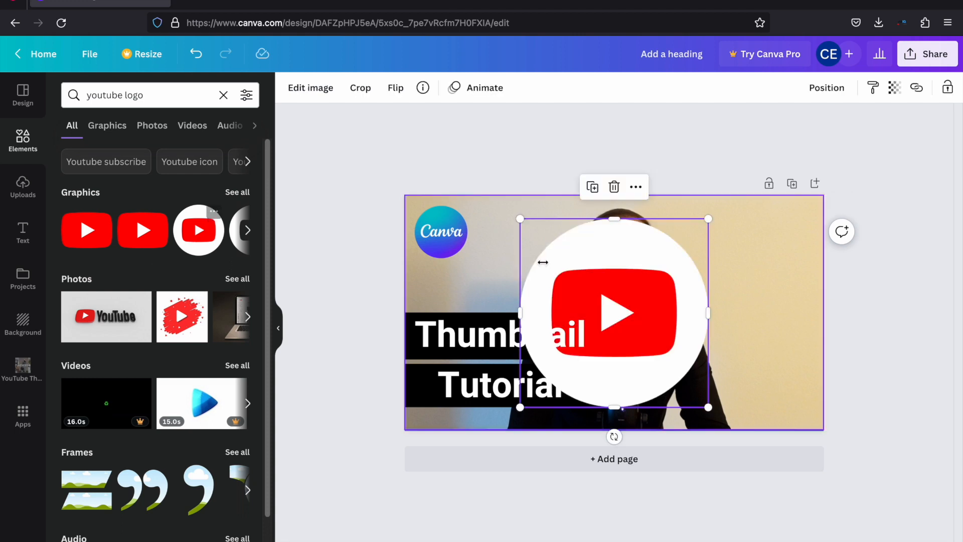
drag(711, 409, 532, 238)
click(358, 239)
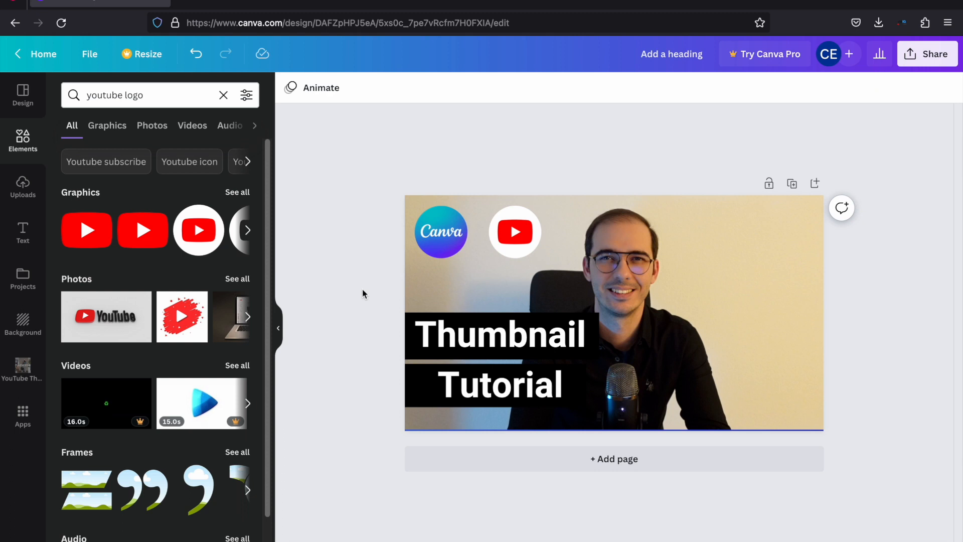
click(509, 241)
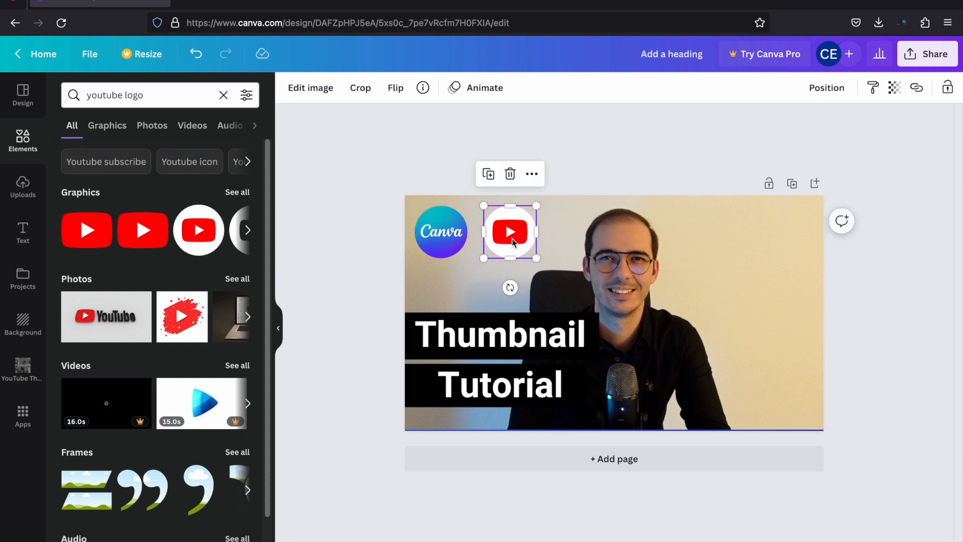
drag(507, 238, 514, 237)
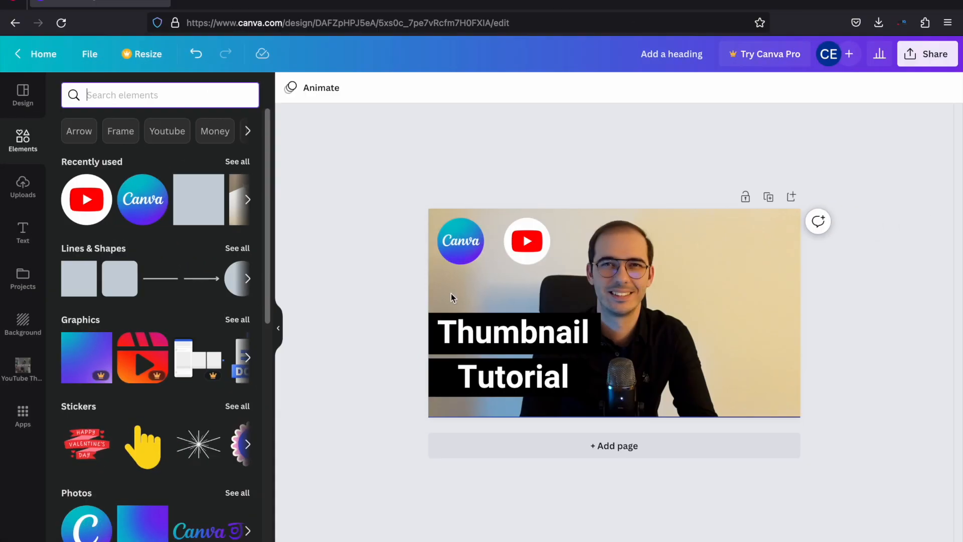
Open the full Frames collection in the elements library and browse the available frame shapes
scroll(155, 318, down, 5)
scroll(156, 320, down, 7)
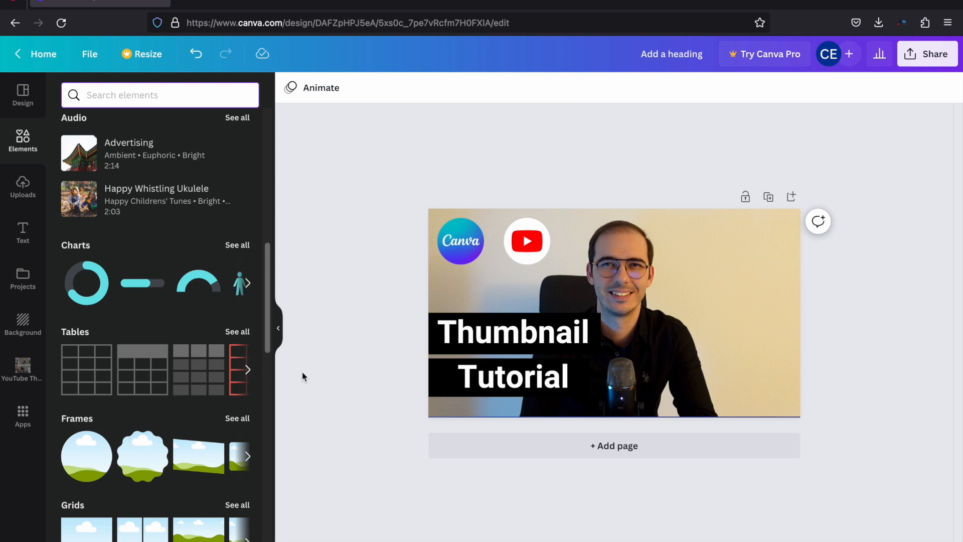
click(81, 418)
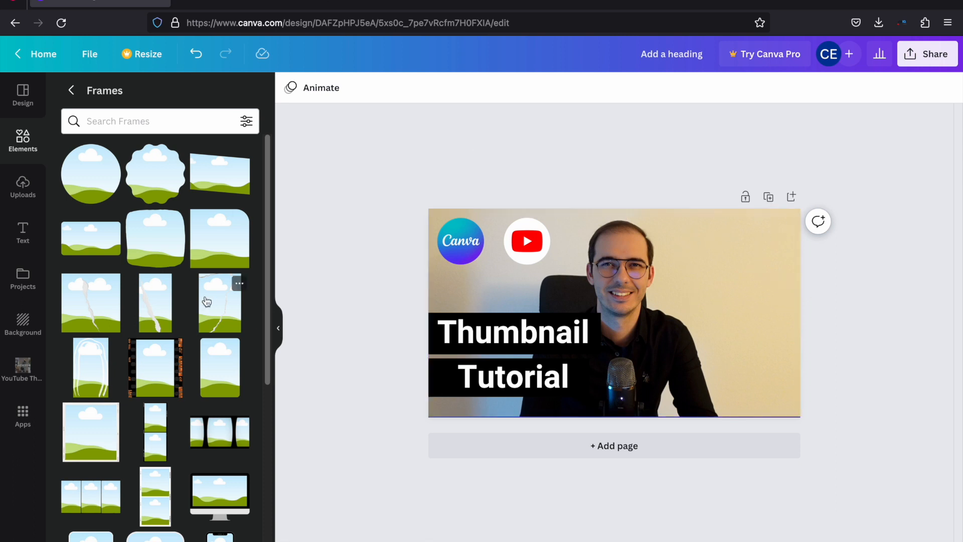
scroll(207, 301, down, 5)
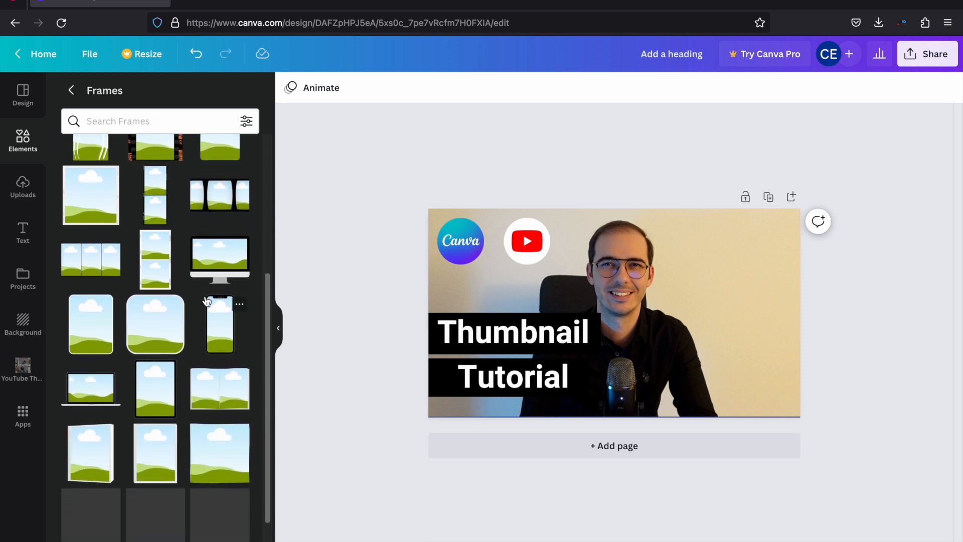
scroll(207, 301, down, 10)
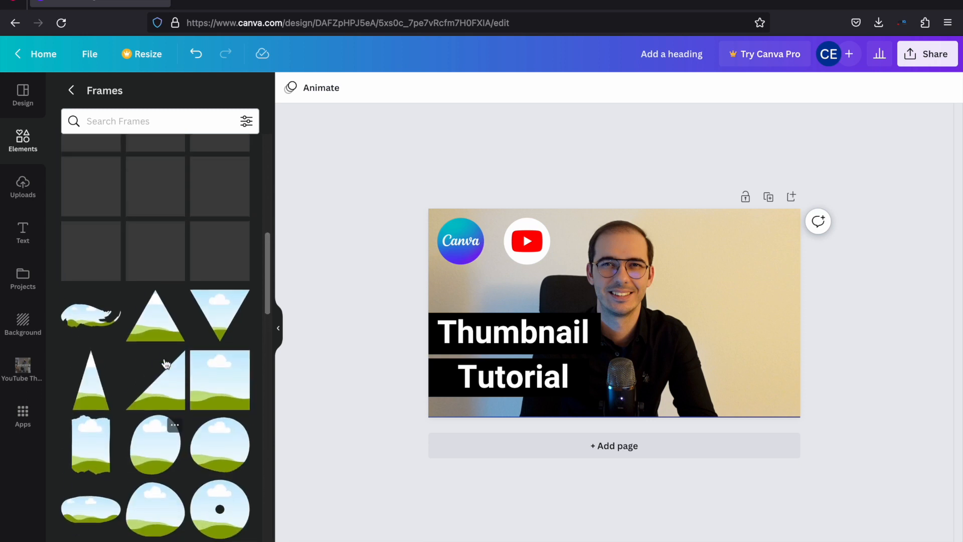
scroll(166, 362, up, 8)
scroll(165, 362, up, 3)
Add the wide rectangular frame with rounded corners, shrink it and place it in the thumbnail's upper-right area beside the face
click(79, 247)
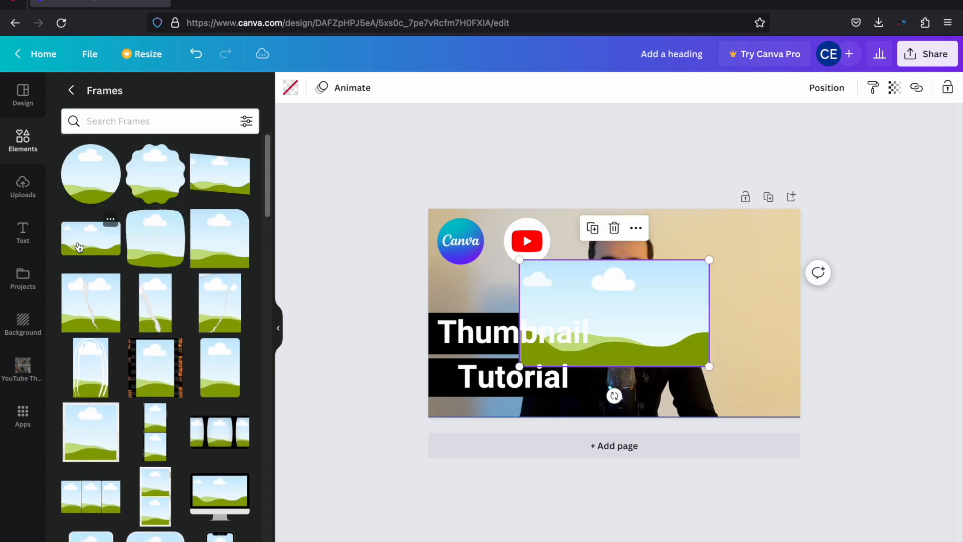
click(619, 169)
click(630, 321)
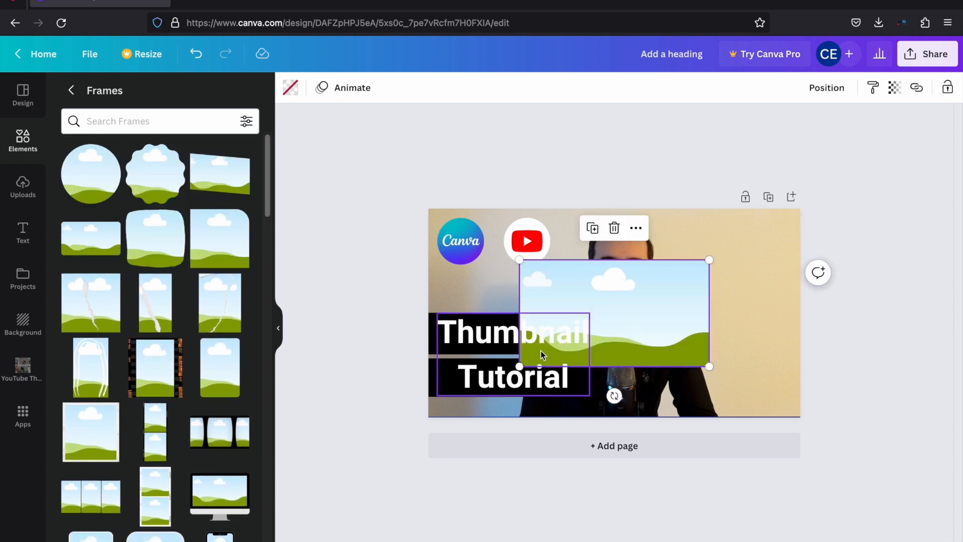
drag(678, 294, 737, 260)
drag(601, 325, 664, 292)
drag(726, 264, 726, 274)
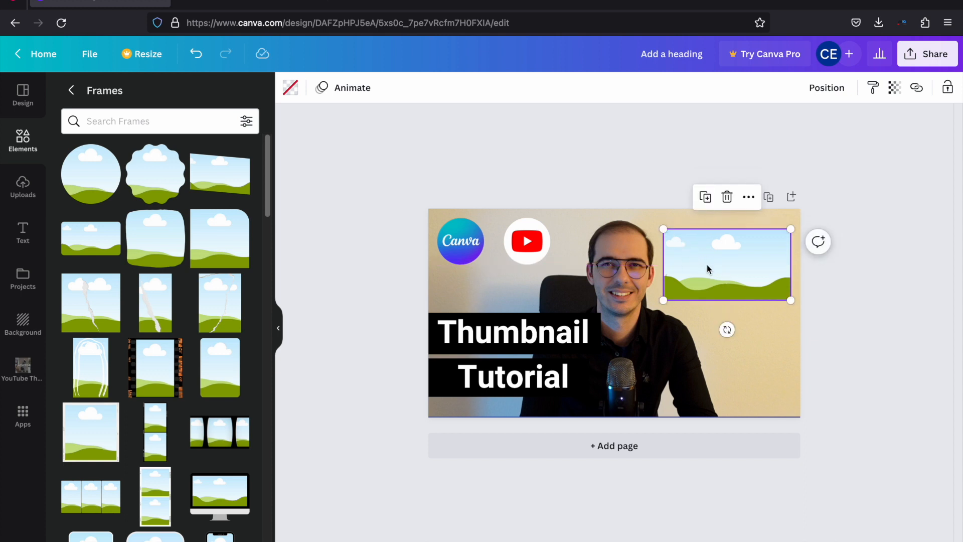
click(535, 182)
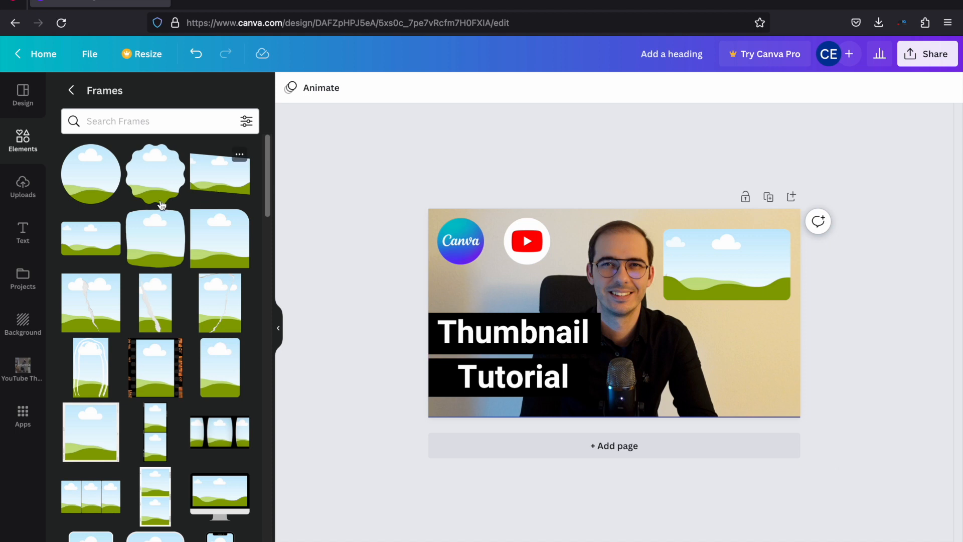
Add the uploaded "Learn Photograpy" camera image, scale it down and drop it into the rounded frame
click(20, 193)
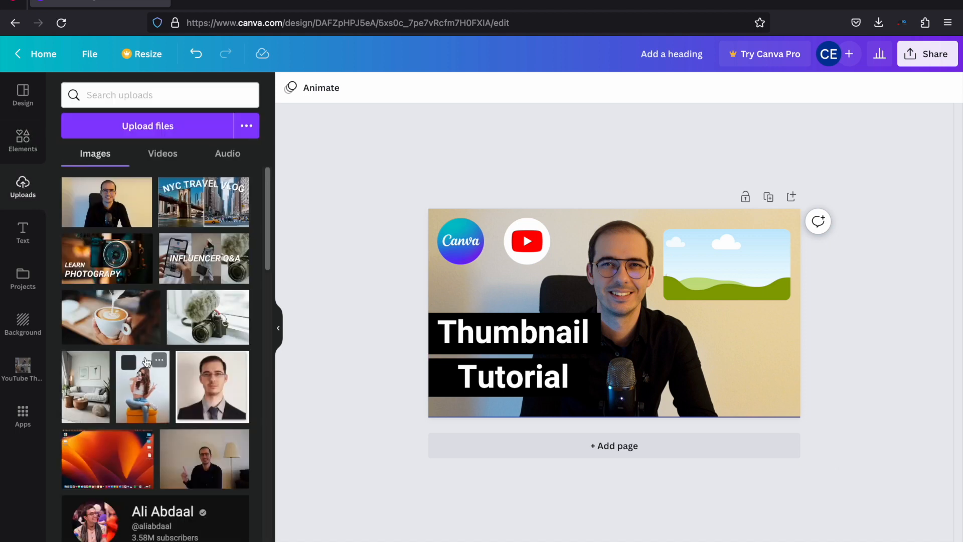
click(118, 259)
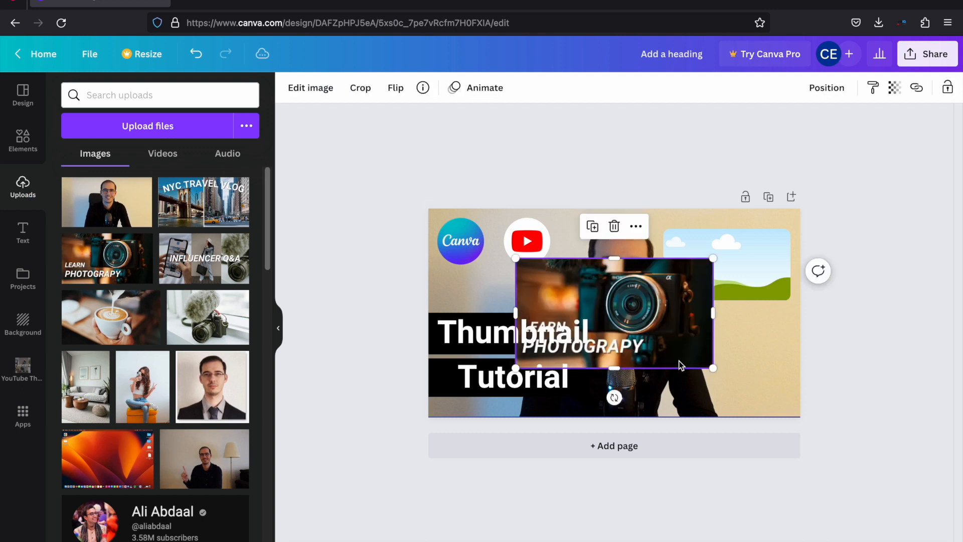
drag(713, 369, 802, 418)
drag(516, 258, 632, 332)
drag(726, 377, 715, 297)
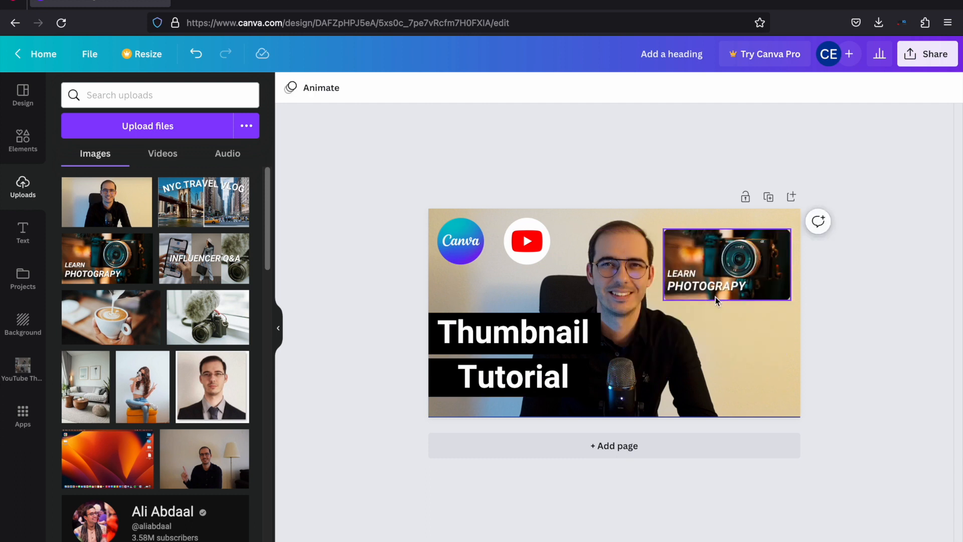
click(691, 254)
ctrl+scroll(723, 278, up, 5)
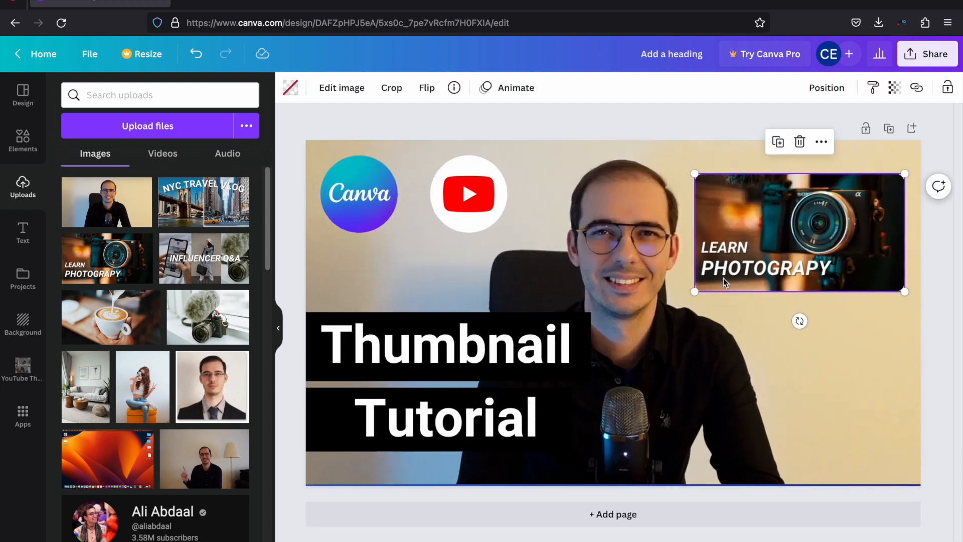
Shrink the rounded frame beside the face to about 410 × 231 and replace its camera image with the uploaded "NYC Travel Vlog" image
drag(683, 291, 709, 303)
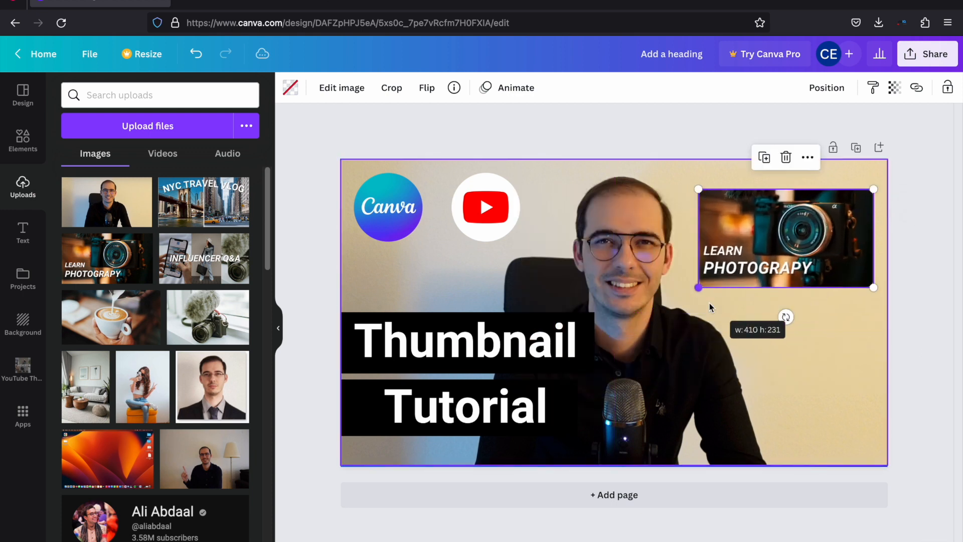
click(783, 417)
click(774, 252)
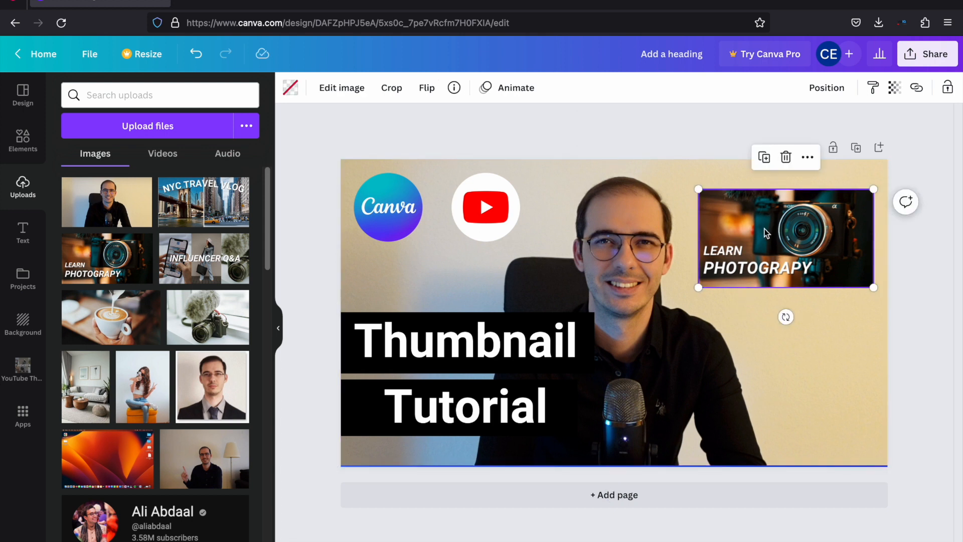
key(Delete)
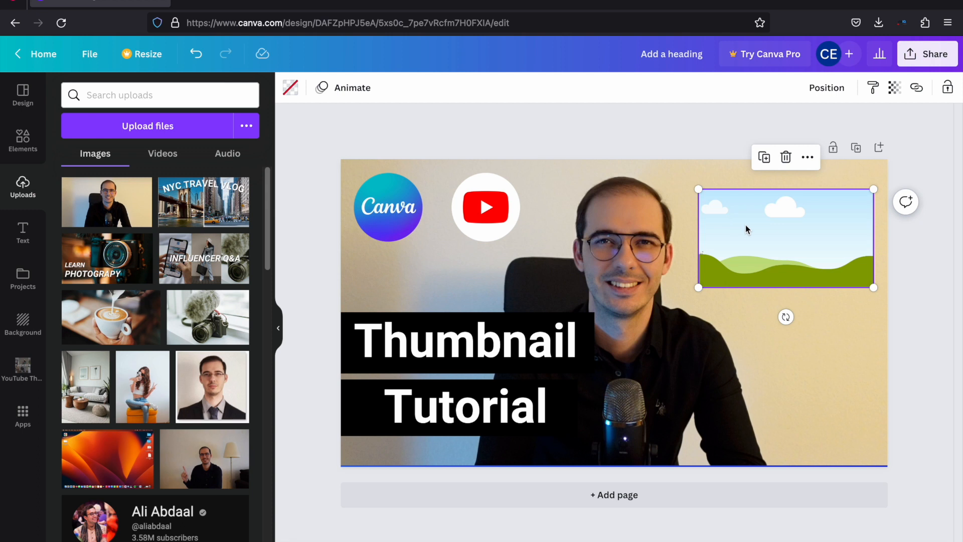
click(762, 342)
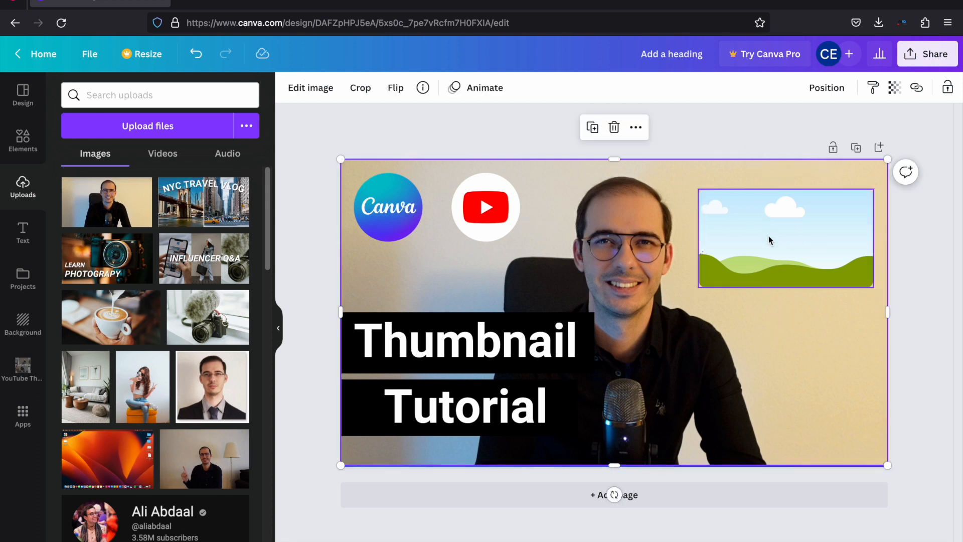
click(217, 211)
drag(633, 336, 778, 242)
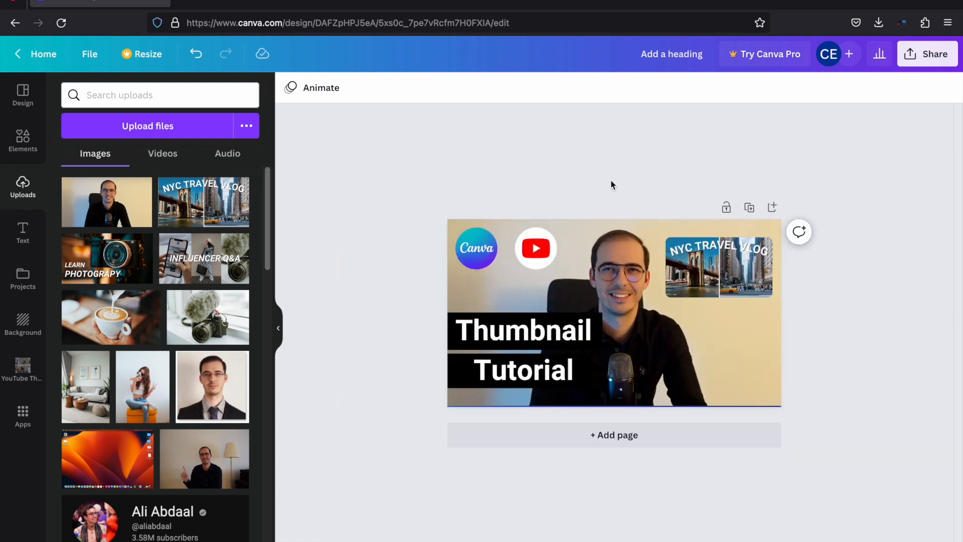
Add a second blank page to the design below the finished thumbnail
scroll(583, 182, down, 3)
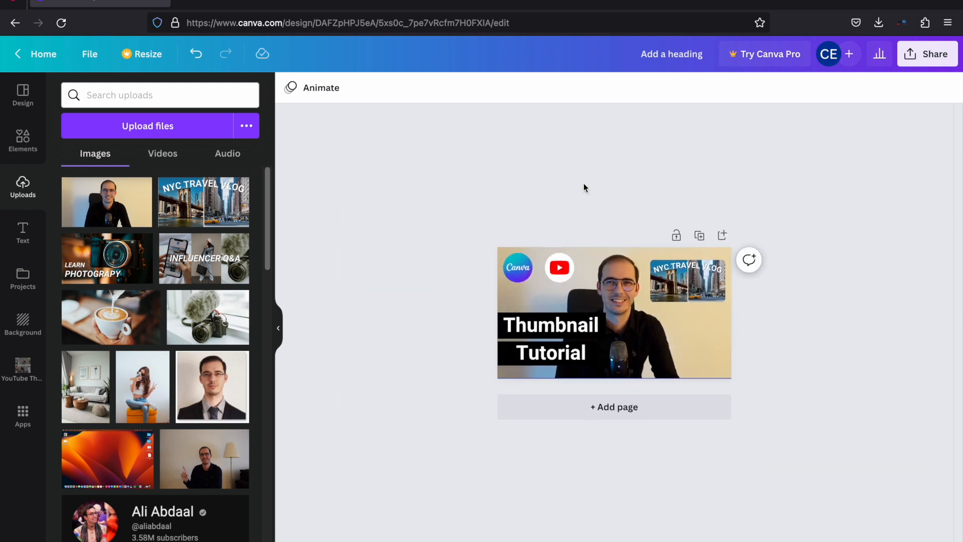
scroll(582, 183, up, 2)
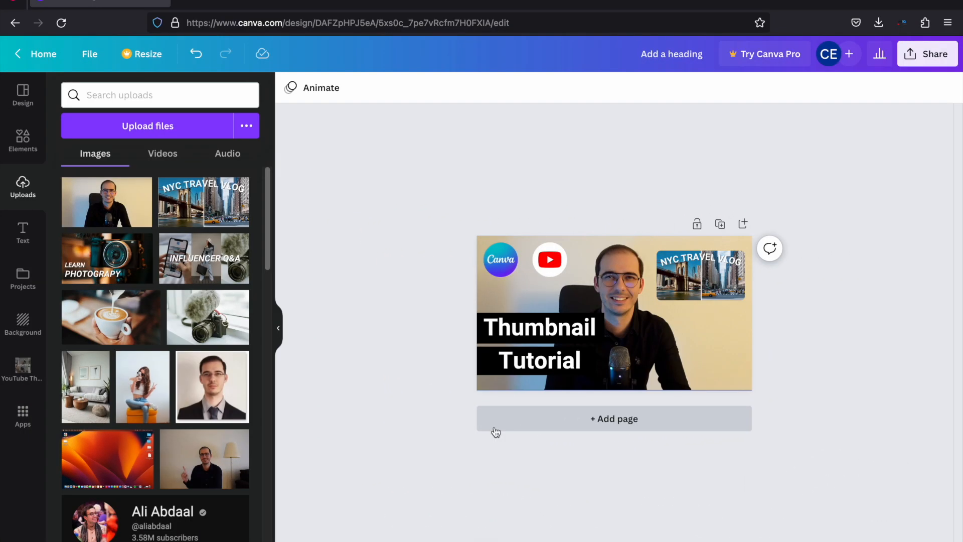
click(496, 431)
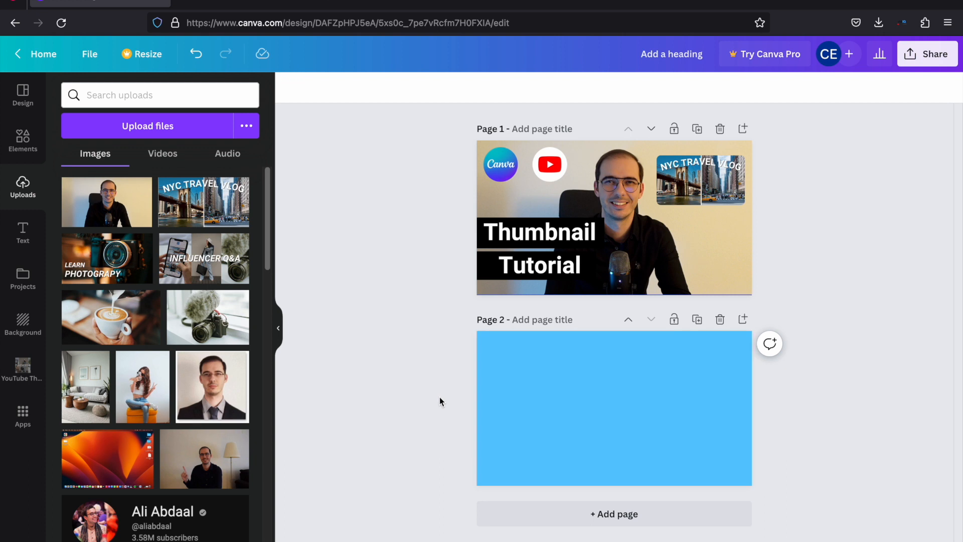
click(626, 400)
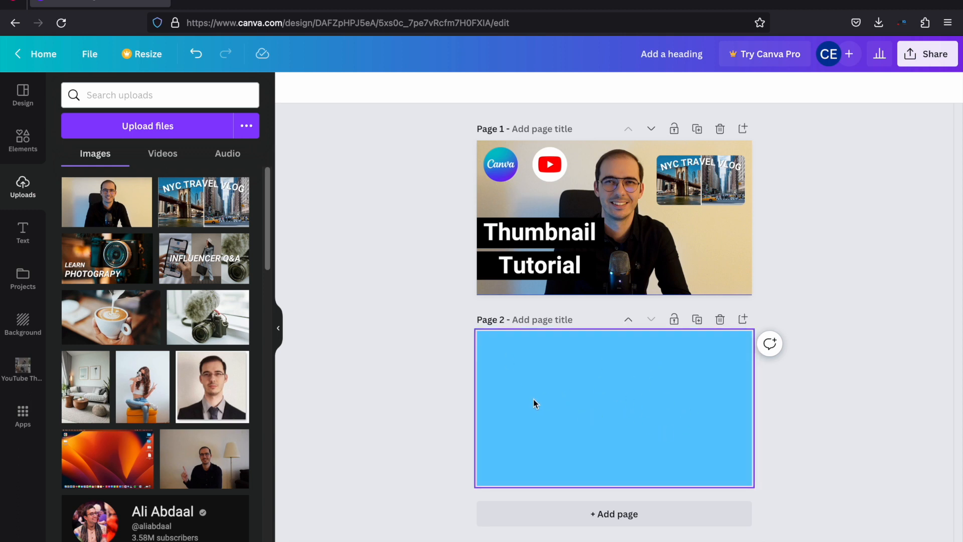
Leave the frames collection and open the full Grids collection in the elements library
click(28, 148)
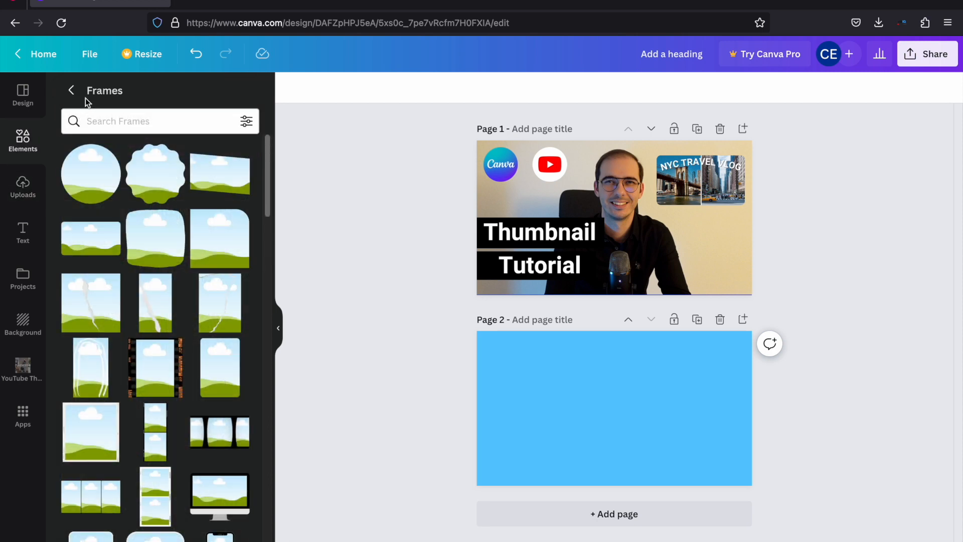
click(72, 91)
scroll(127, 260, down, 5)
scroll(127, 259, down, 5)
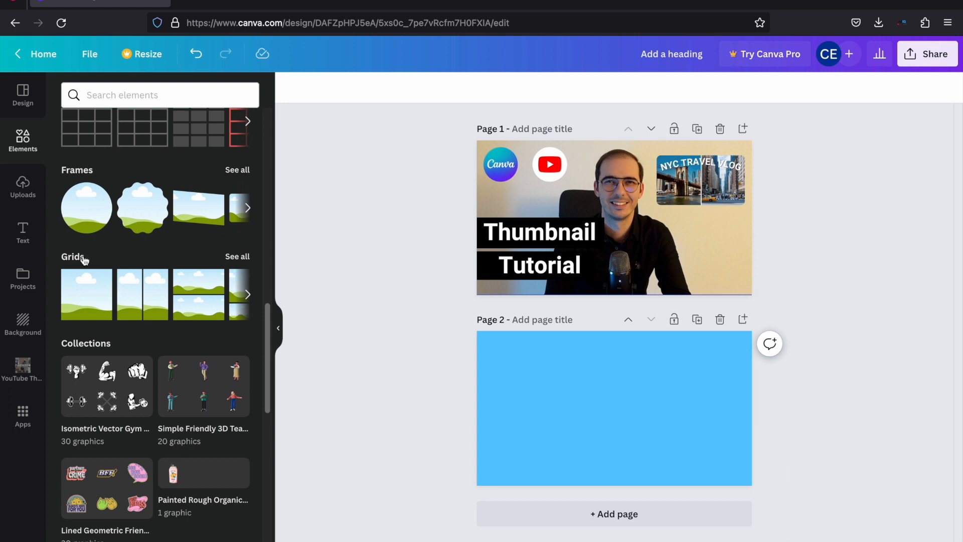
click(83, 257)
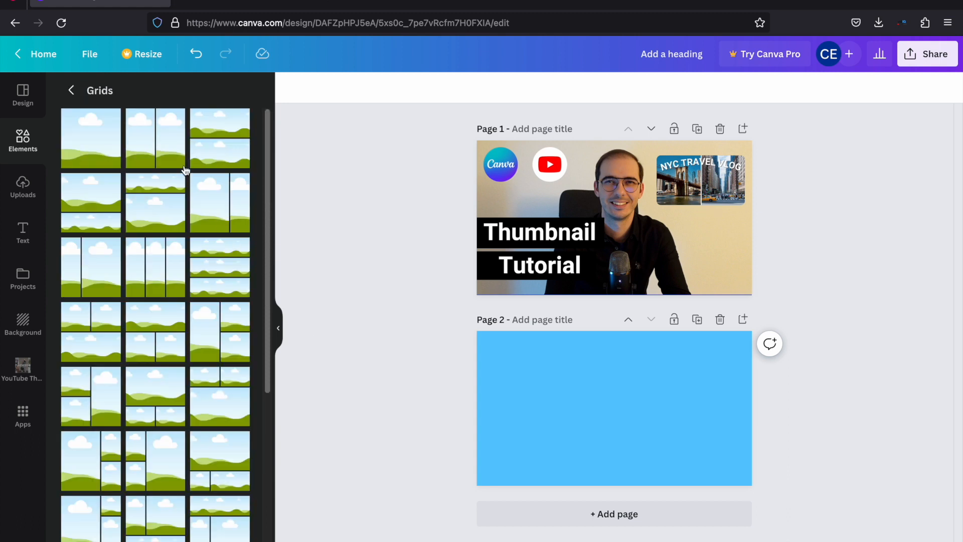
Try a two-column grid on page 2 holding the microphone portrait and the photo of the seated woman, and undo it
click(166, 153)
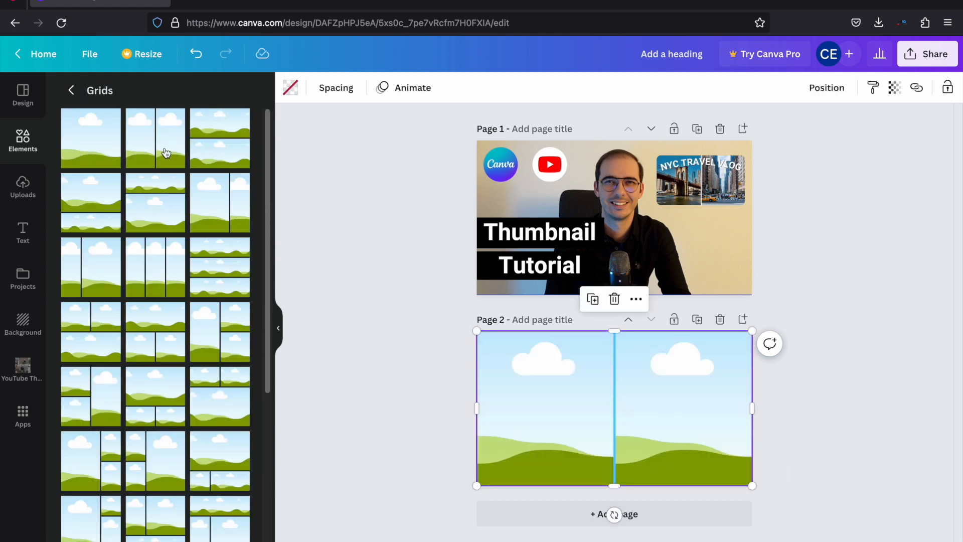
click(414, 439)
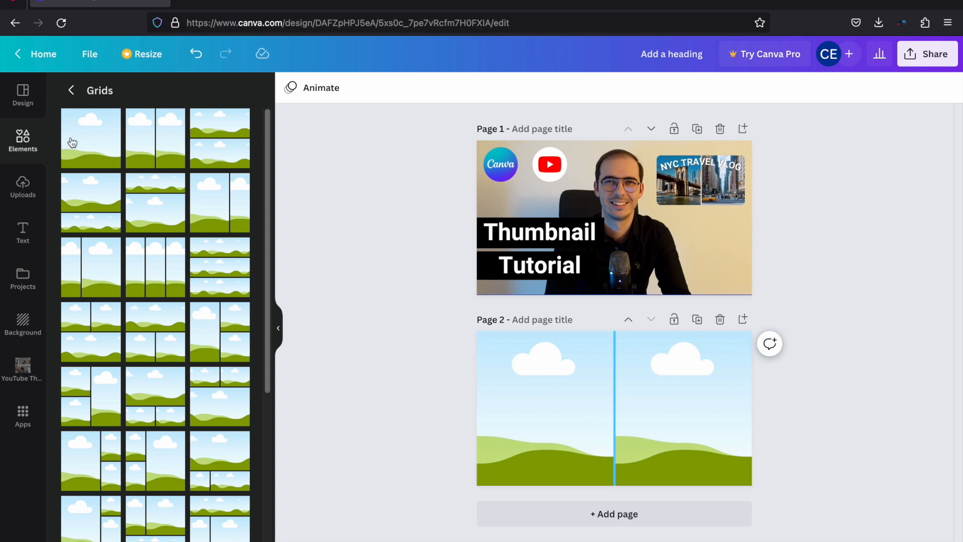
click(33, 194)
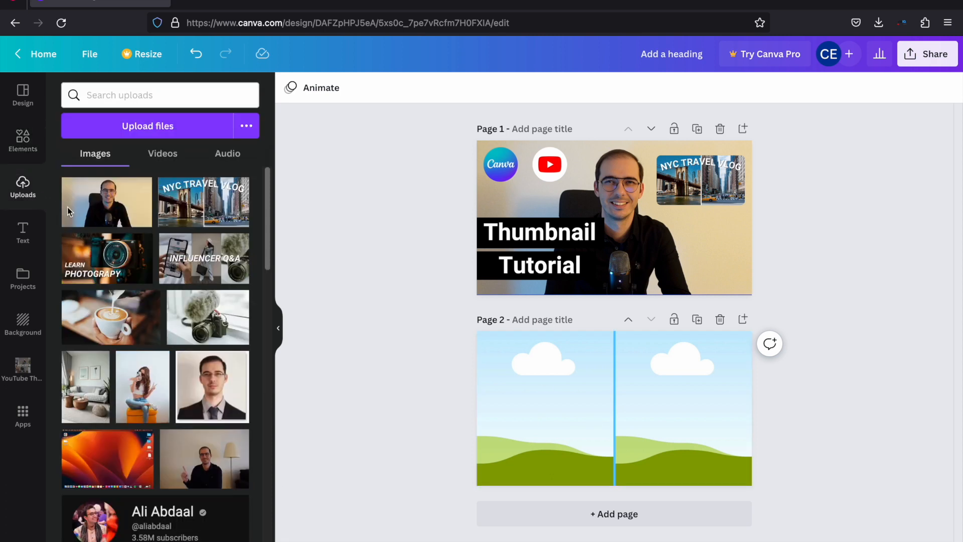
drag(114, 214, 520, 396)
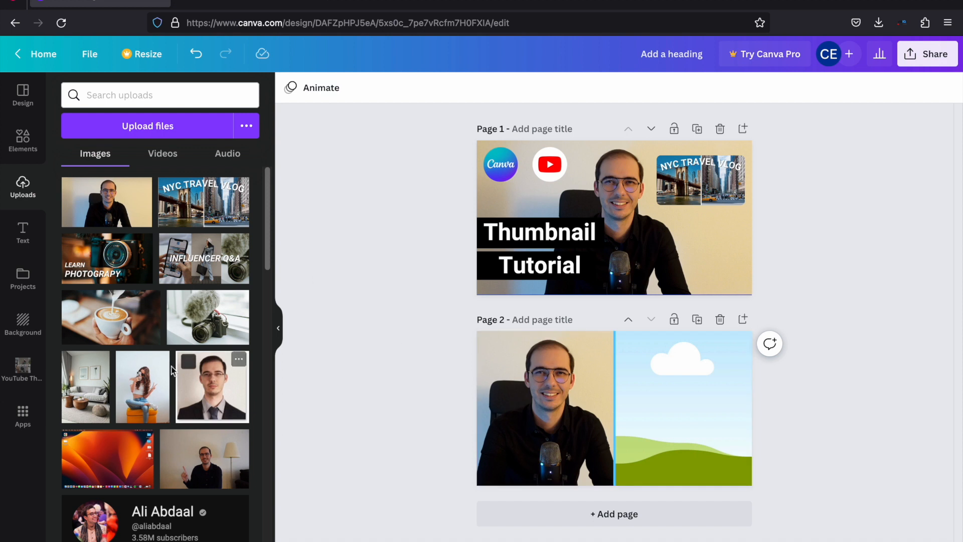
drag(145, 392, 652, 438)
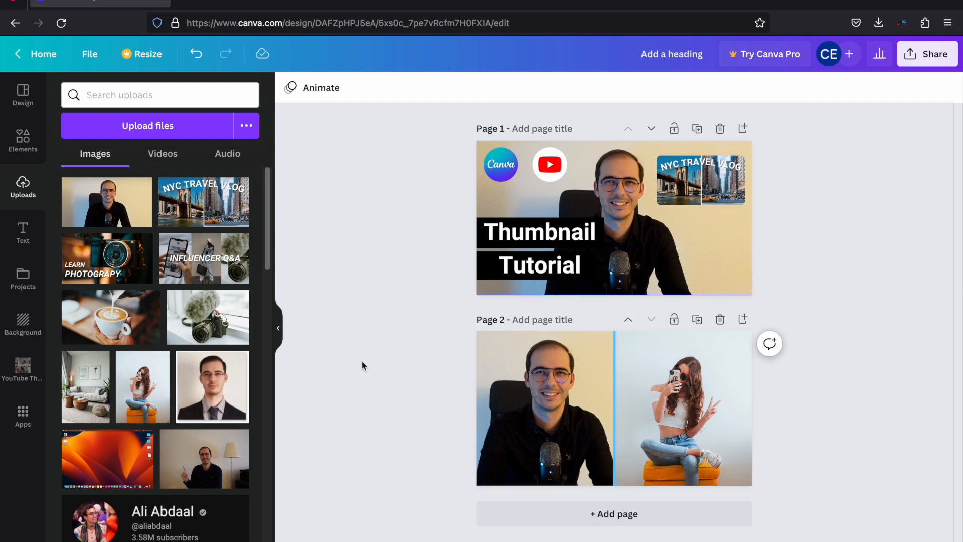
key(ctrl+z)
Add the single-cell grid to page 2 and narrow it so it covers only the page's right half
click(28, 147)
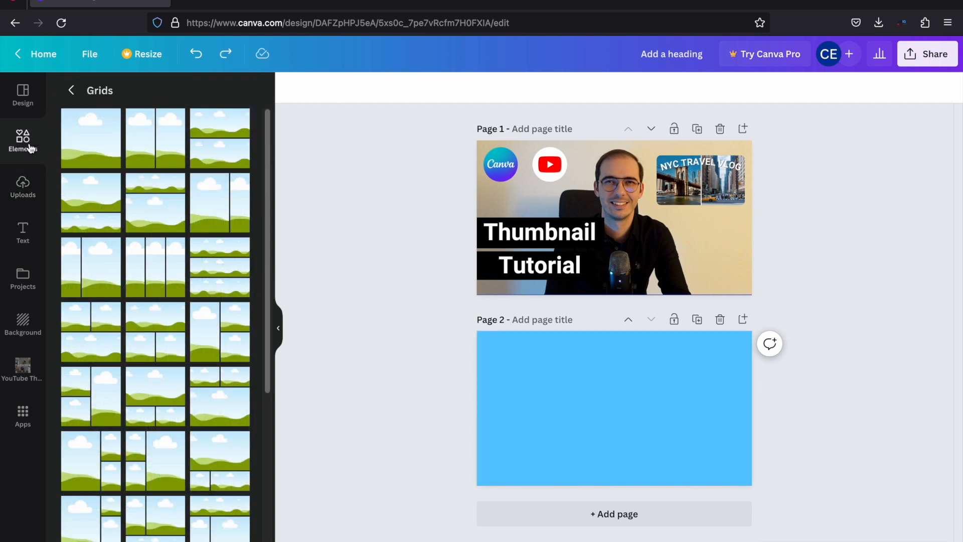
click(86, 151)
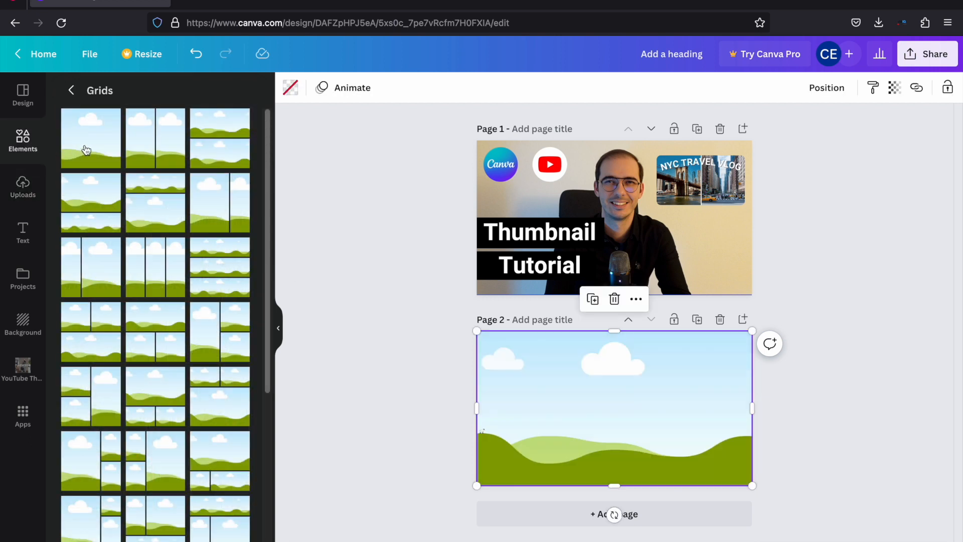
scroll(450, 414, up, 5)
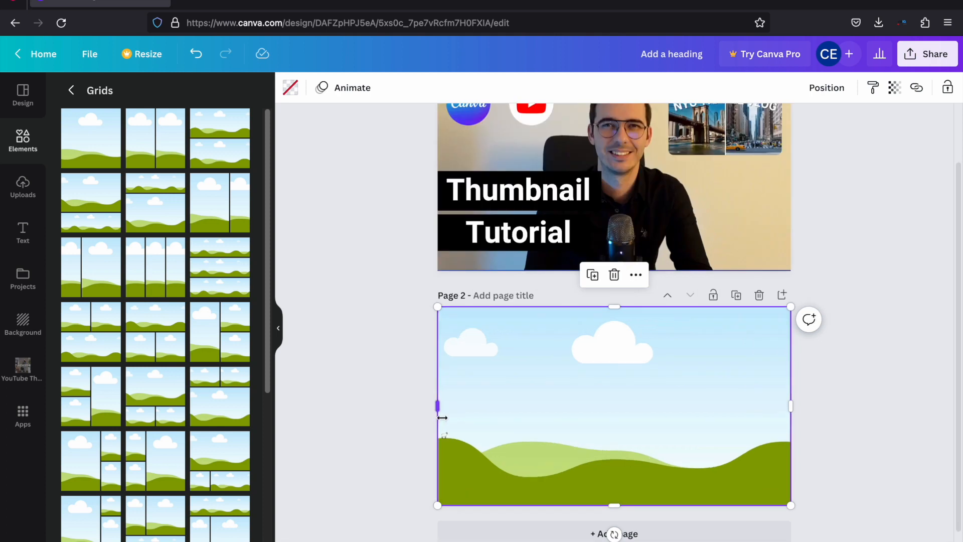
scroll(343, 401, down, 1)
drag(389, 359, 615, 358)
scroll(422, 336, down, 3)
click(422, 336)
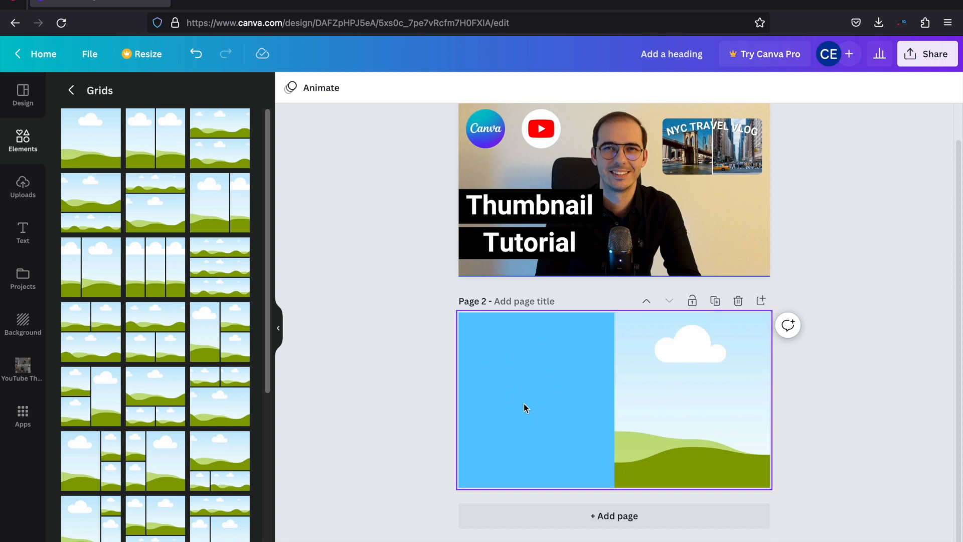
Fill the grid on page 2 with the uploaded portrait of the man at the microphone
click(30, 189)
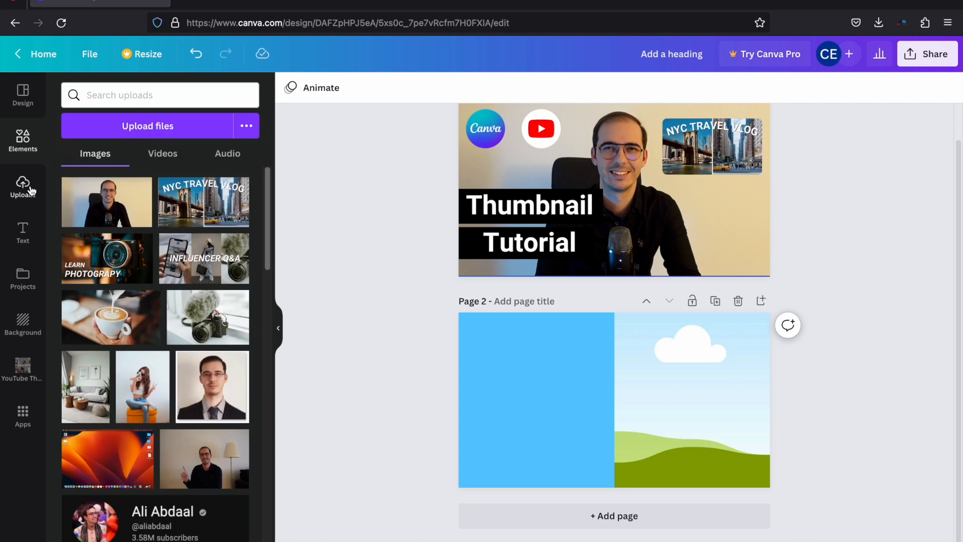
click(111, 210)
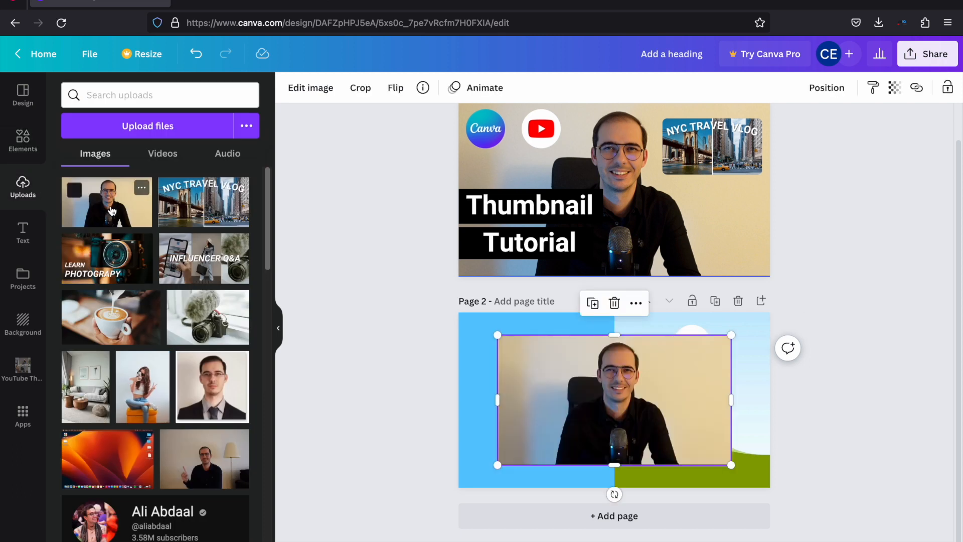
drag(592, 419, 685, 402)
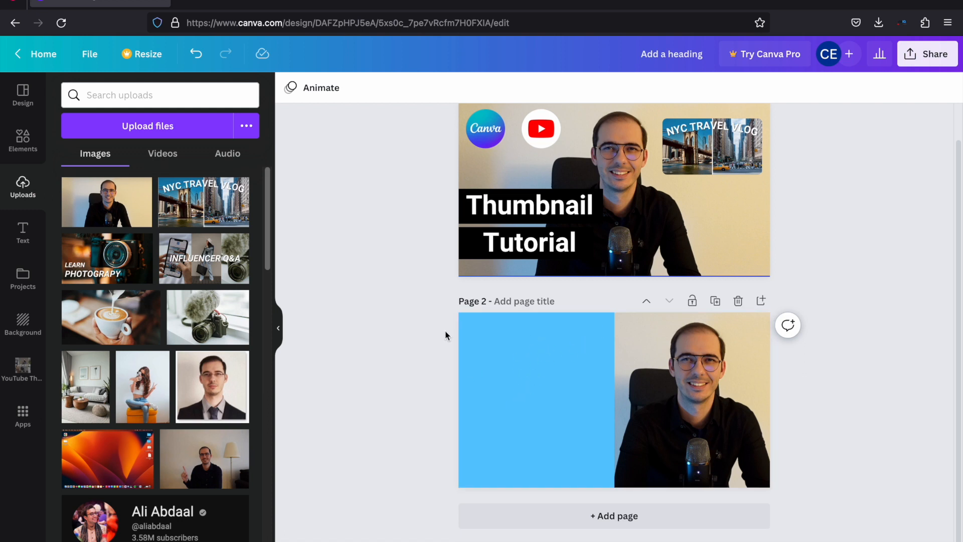
Duplicate the Canva and YouTube logos from page 1 and place the copies in the upper part of page 2's empty left half
scroll(445, 331, up, 1)
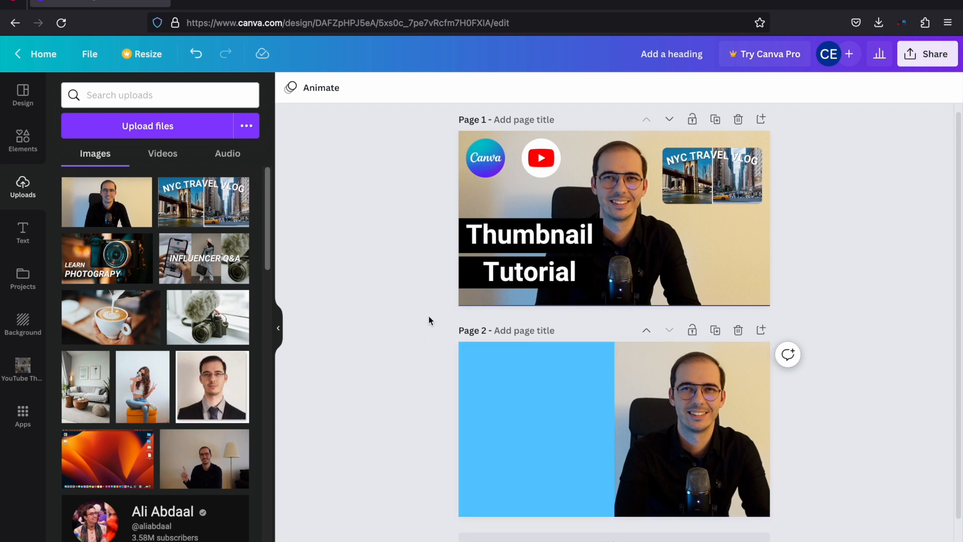
click(489, 162)
shift+click(552, 163)
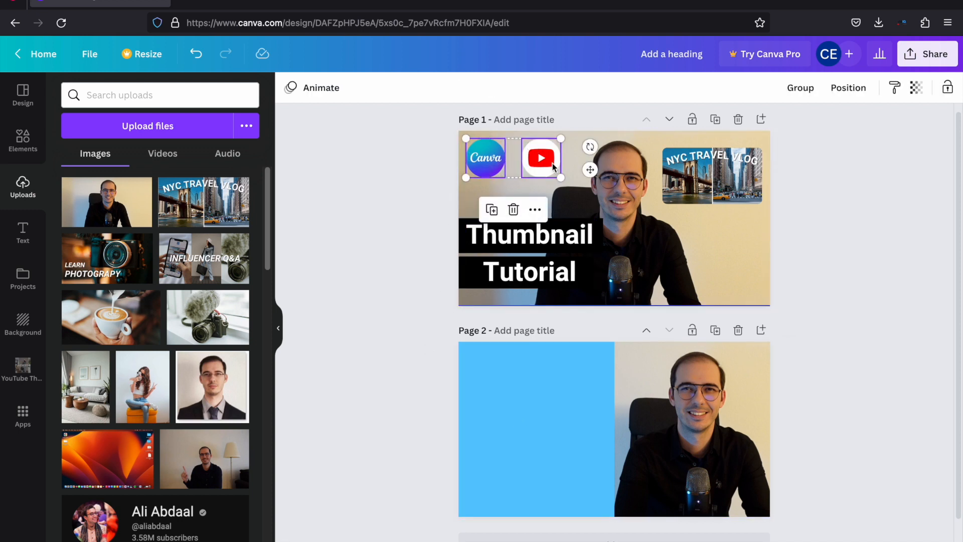
key(ctrl+d)
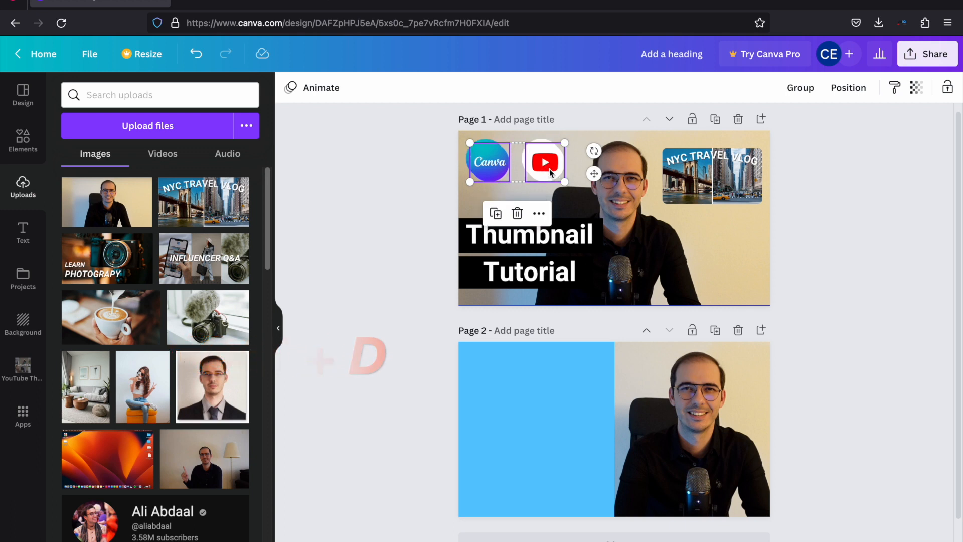
drag(549, 168, 564, 380)
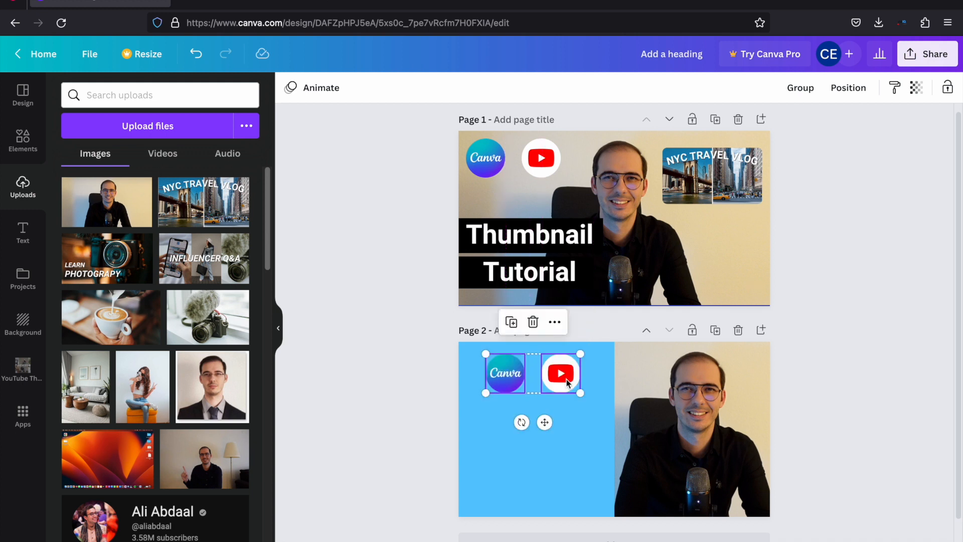
Try white as the background color of page 2
click(397, 387)
click(290, 88)
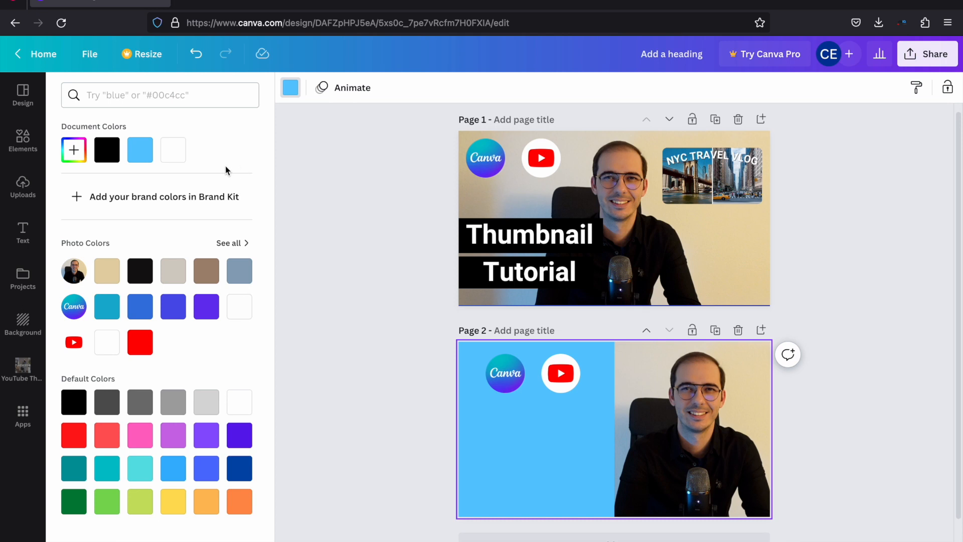
click(182, 158)
click(506, 372)
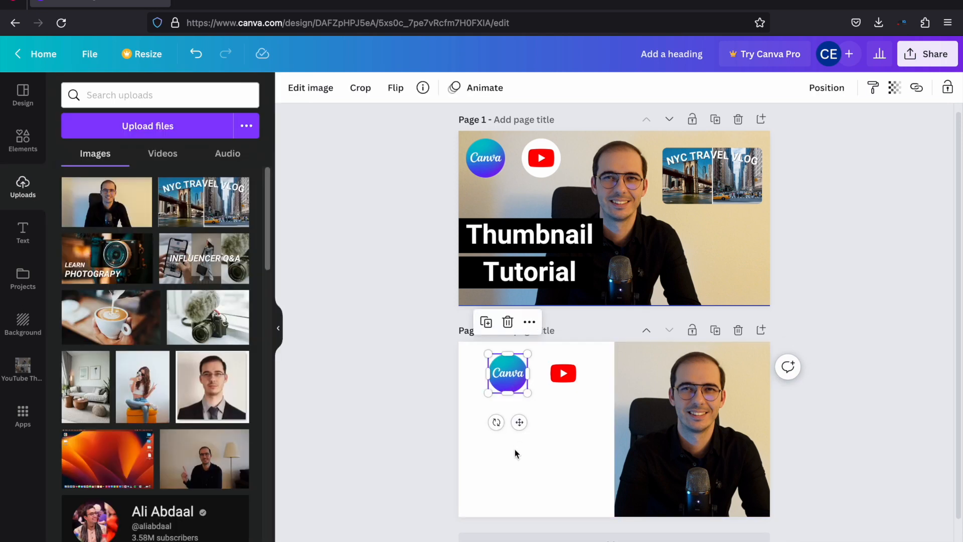
Create a custom light grey color and apply it as page 2's background
click(486, 475)
click(289, 87)
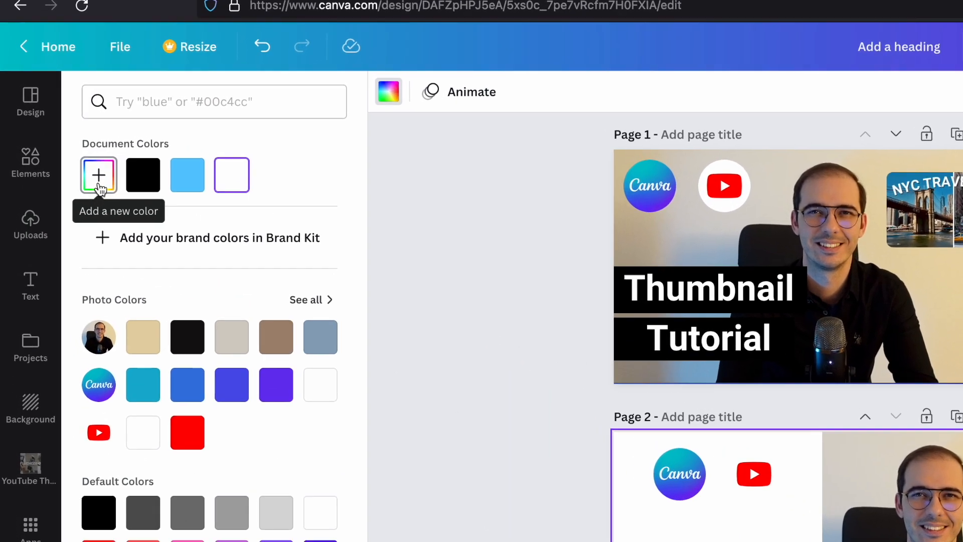
click(73, 150)
drag(123, 251, 193, 271)
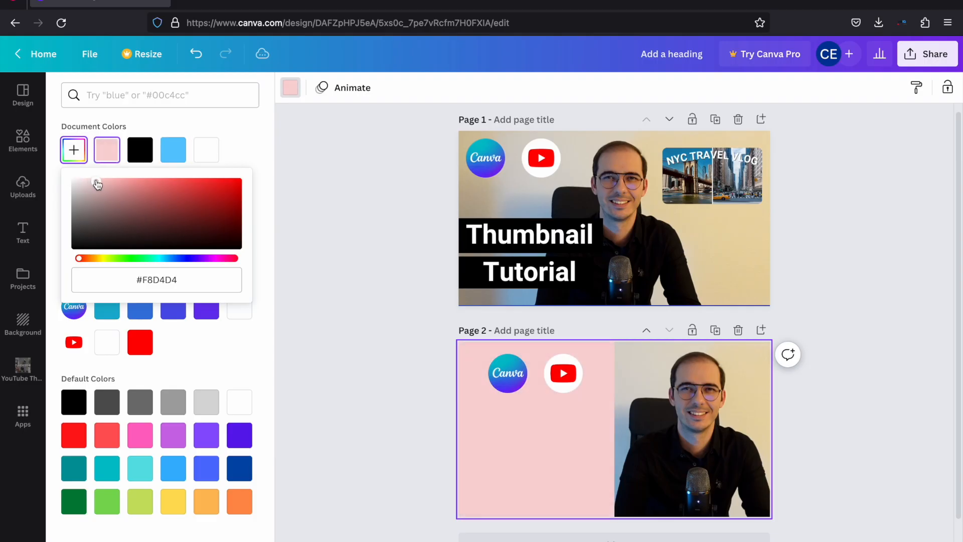
drag(117, 196, 56, 178)
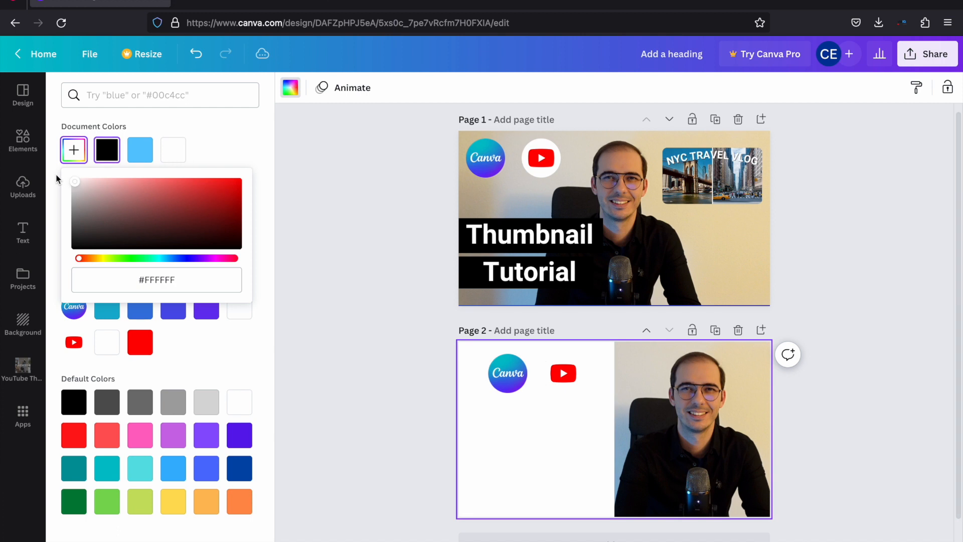
drag(86, 260, 173, 258)
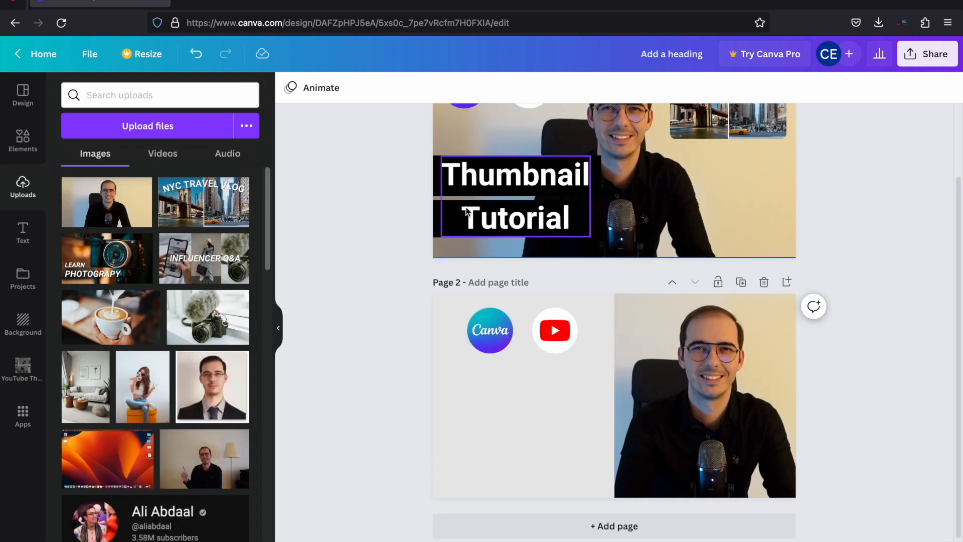
Copy the "Thumbnail Tutorial" heading from page 1 and place the copy below the logos on page 2
click(517, 192)
key(super+c)
key(super+v)
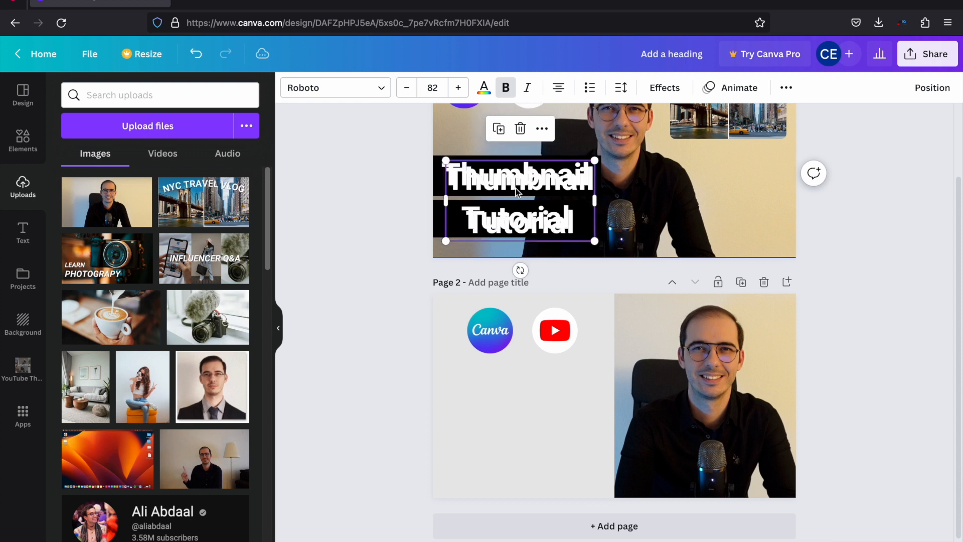
drag(516, 188, 518, 410)
click(410, 380)
click(509, 399)
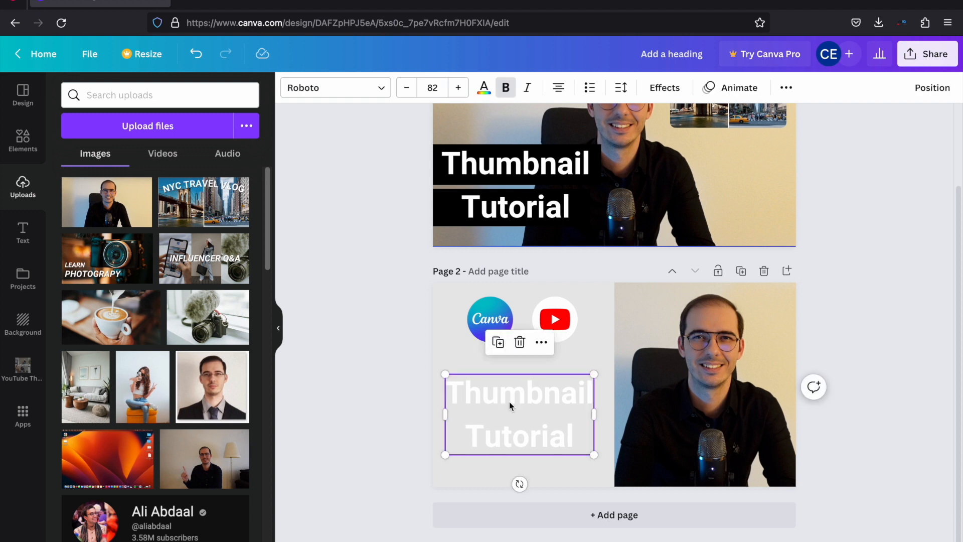
Apply the Shadow effect in black to the "Thumbnail Tutorial" heading on page 2
scroll(414, 368, up, 5)
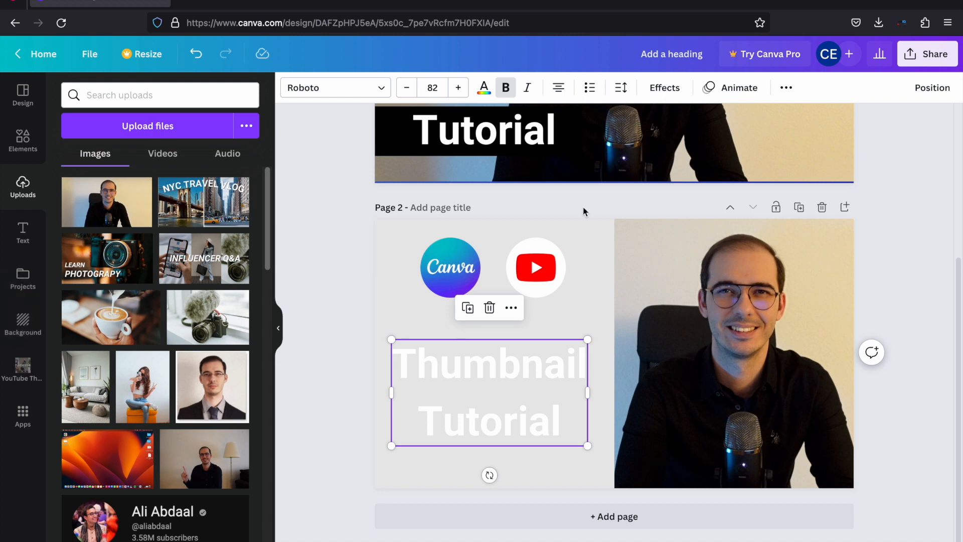
click(666, 95)
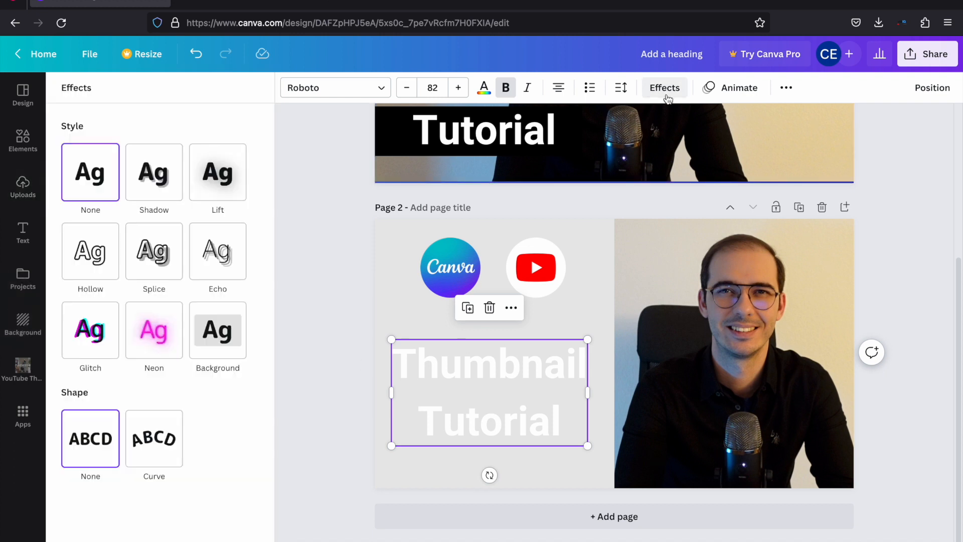
click(160, 180)
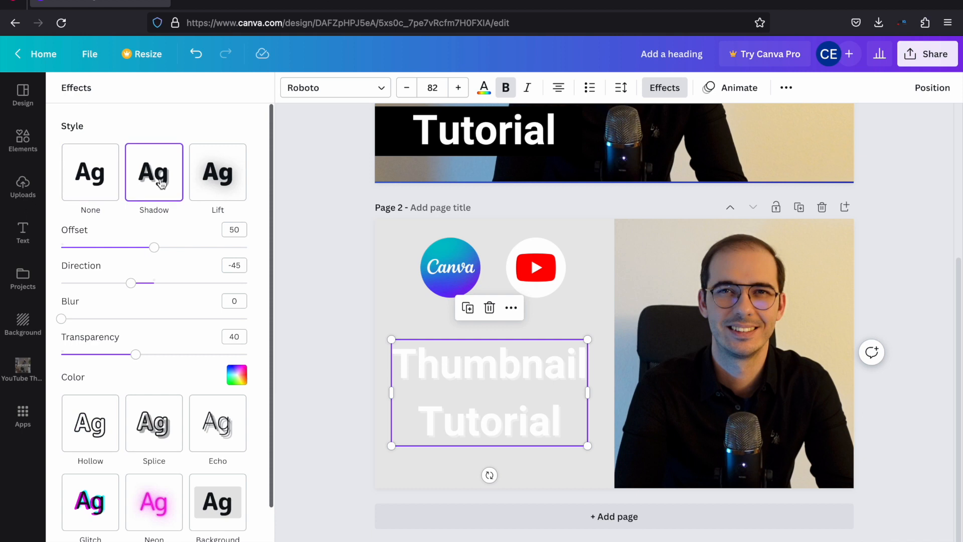
click(236, 377)
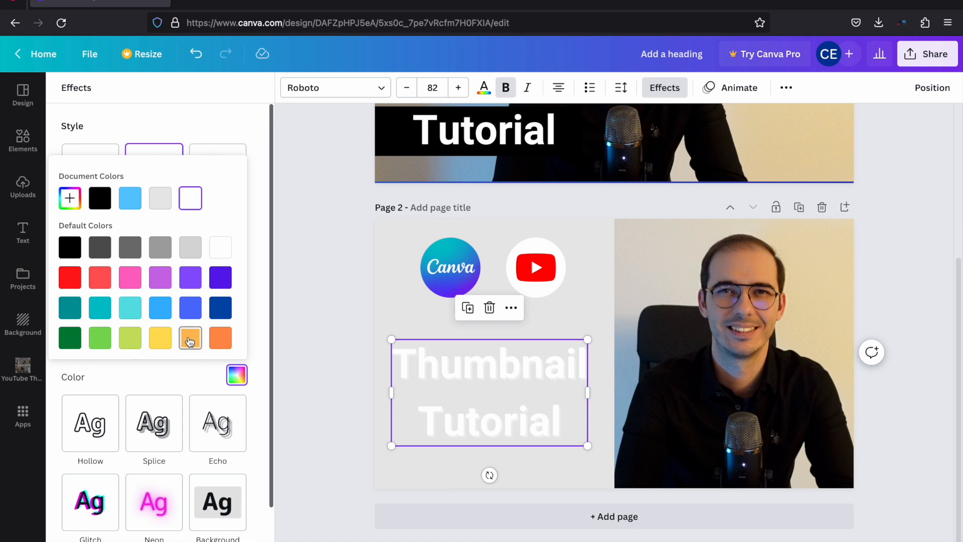
click(68, 255)
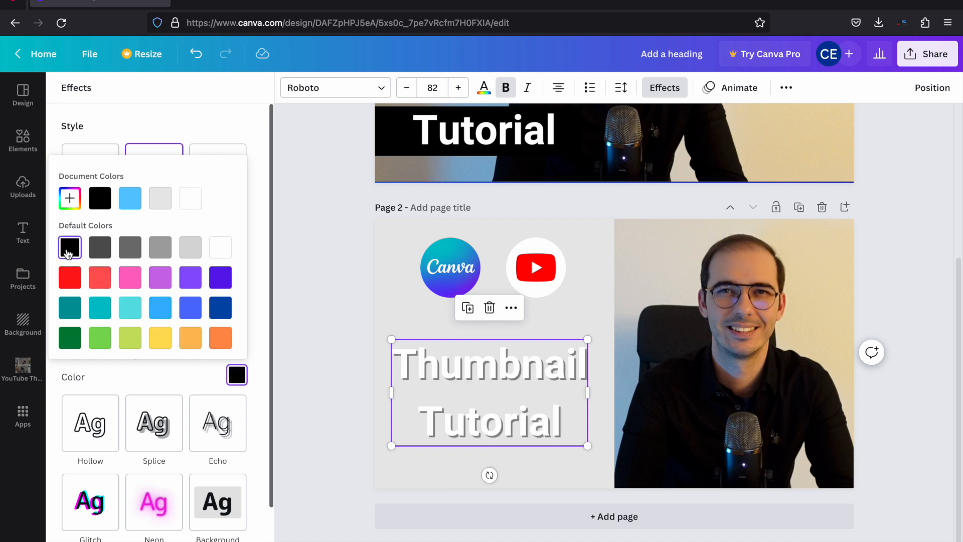
click(310, 308)
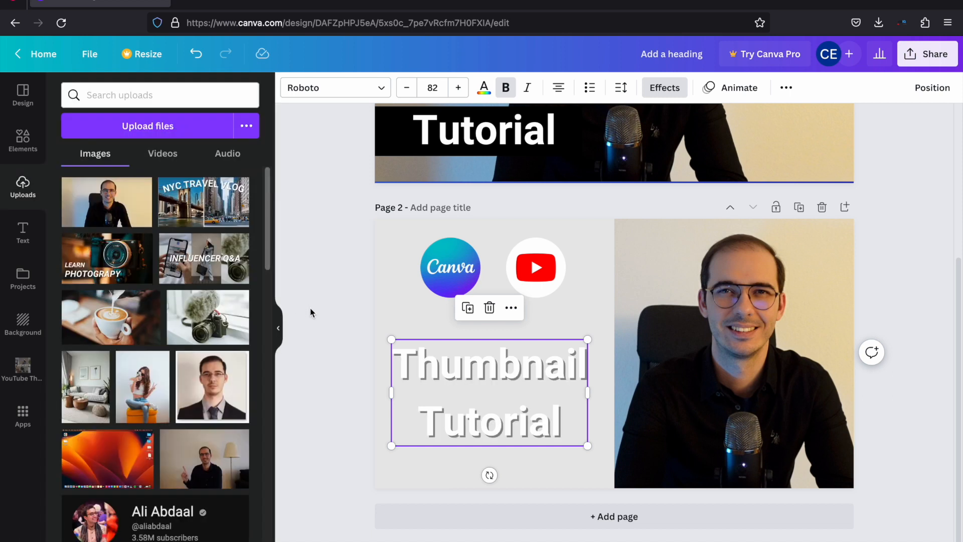
Italicize page 2's heading, enlarge it to font size 95.3 and center it in the light grey left half
scroll(344, 366, down, 2)
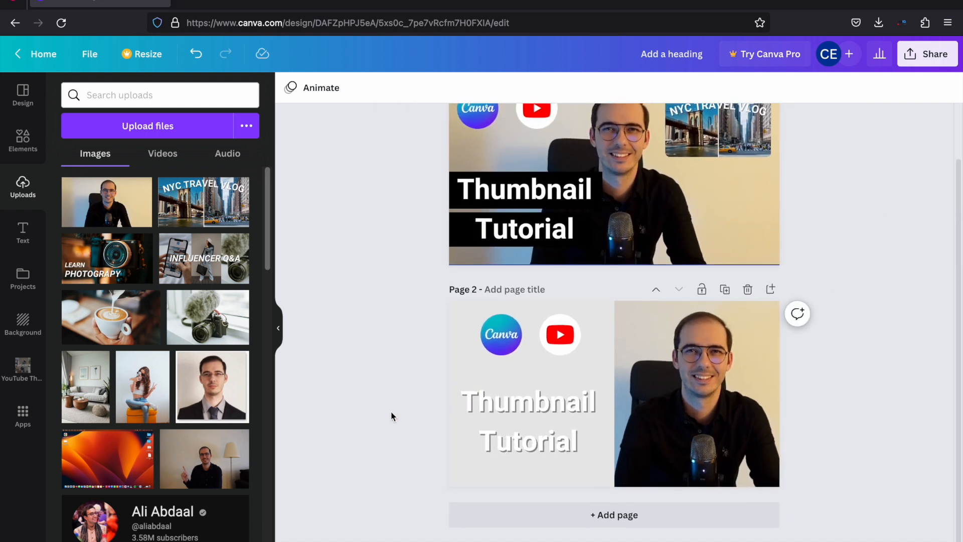
click(513, 416)
click(528, 88)
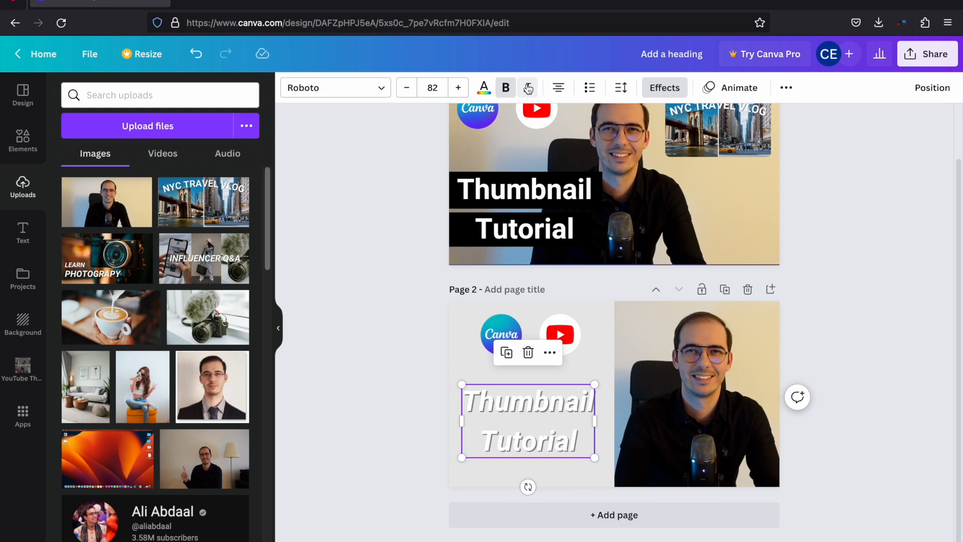
drag(462, 385, 448, 379)
mouse_move(595, 456)
mouse_down()
mouse_move(615, 467)
mouse_move(604, 462)
mouse_up()
drag(513, 387, 516, 386)
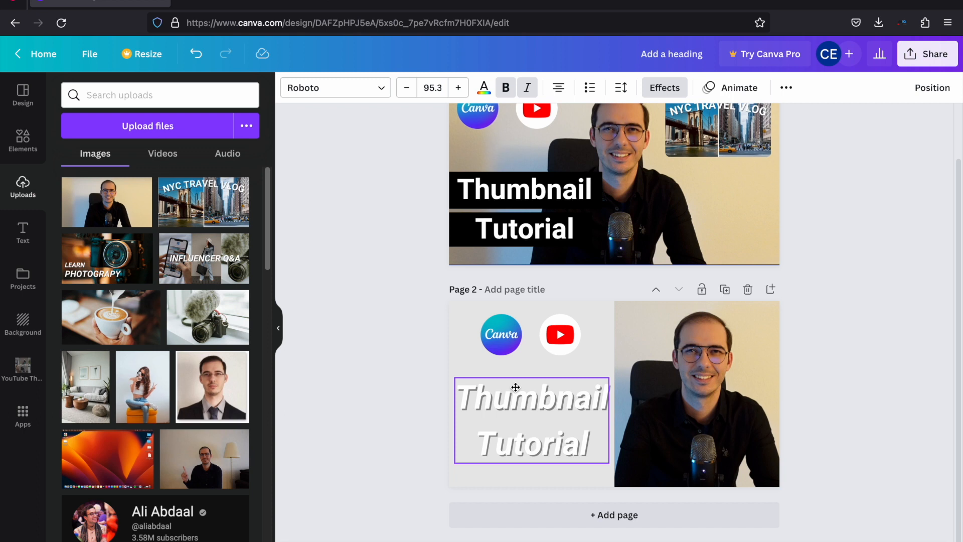
click(422, 408)
Recolor page 2's heading text with the blue-violet shade from the Canva logo's photo colors
scroll(422, 408, down, 1)
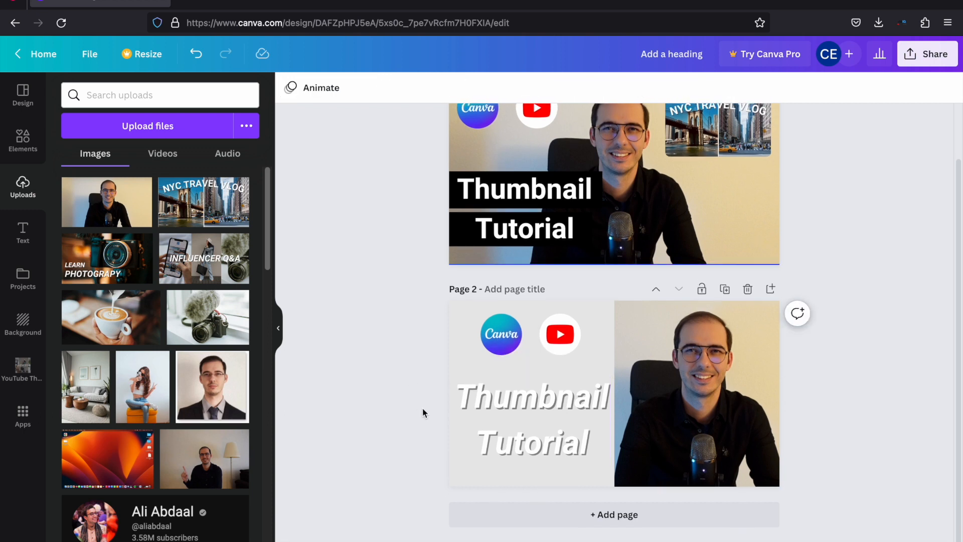
scroll(422, 408, down, 5)
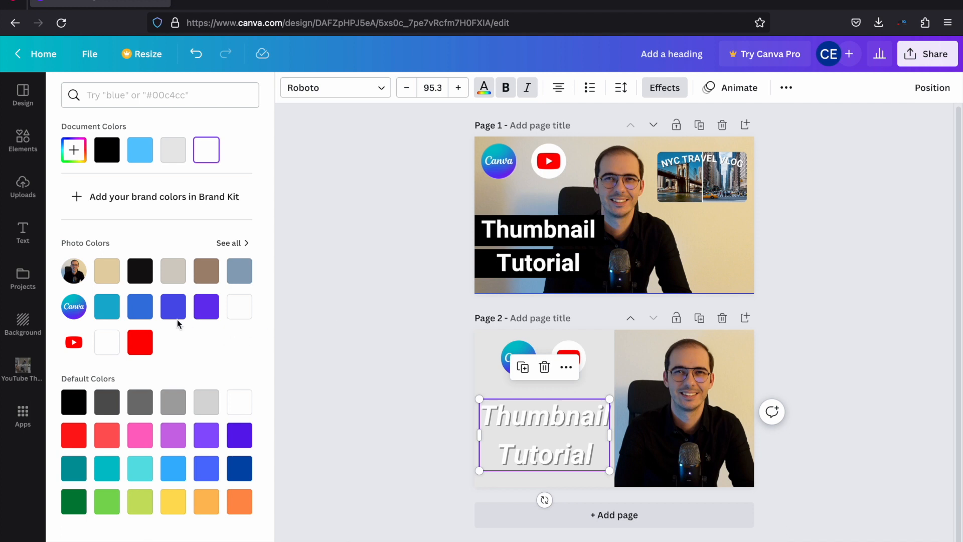
click(140, 306)
click(518, 435)
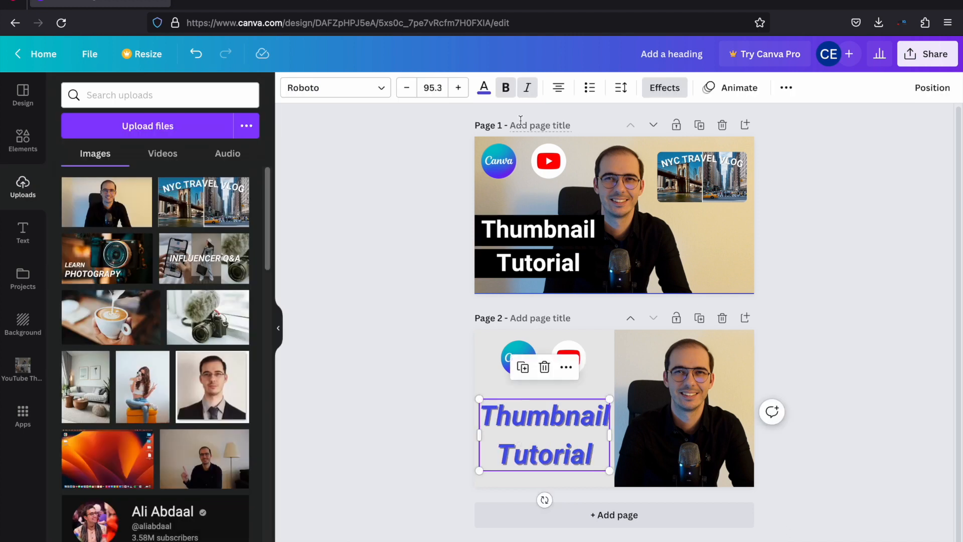
Try light blue and white for the heading's shadow on page 2 and settle on light blue
click(659, 90)
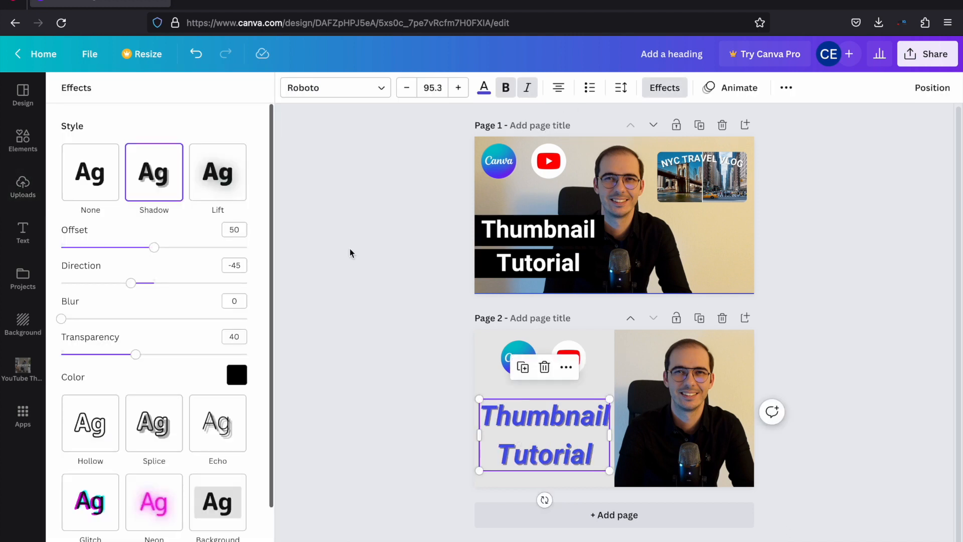
click(237, 376)
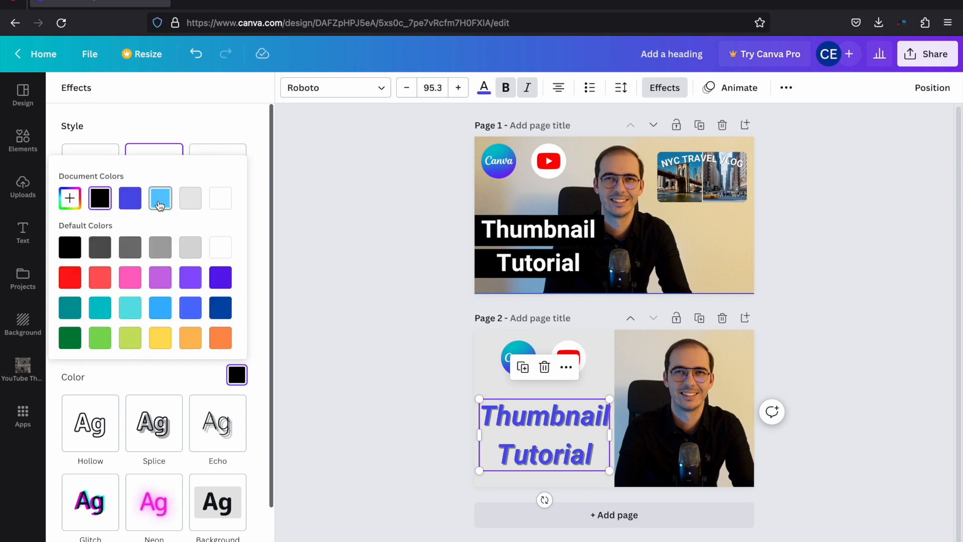
click(160, 204)
click(223, 250)
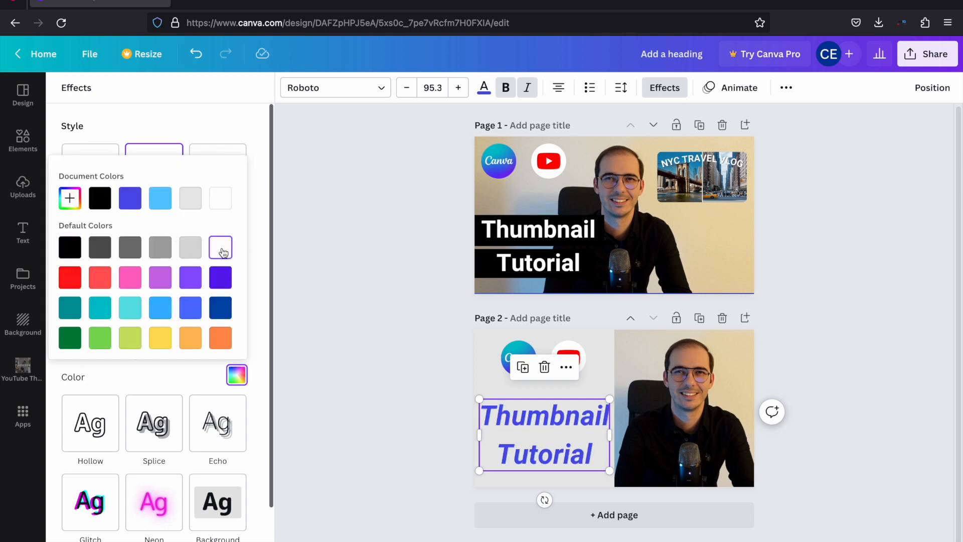
click(171, 203)
click(427, 371)
Rename the design as "my first thumbnail"
scroll(429, 378, down, 3)
scroll(428, 378, up, 3)
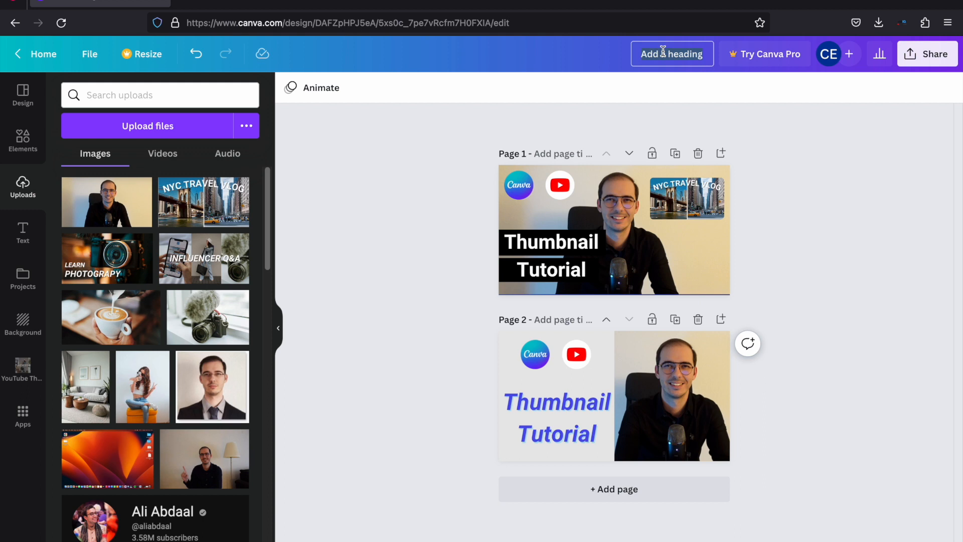
text(my first)
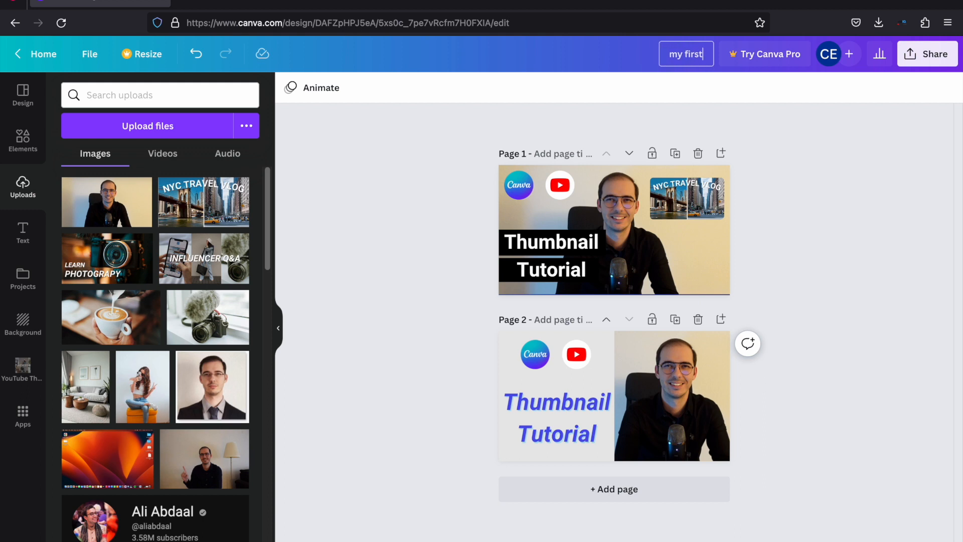
text( thumbnail)
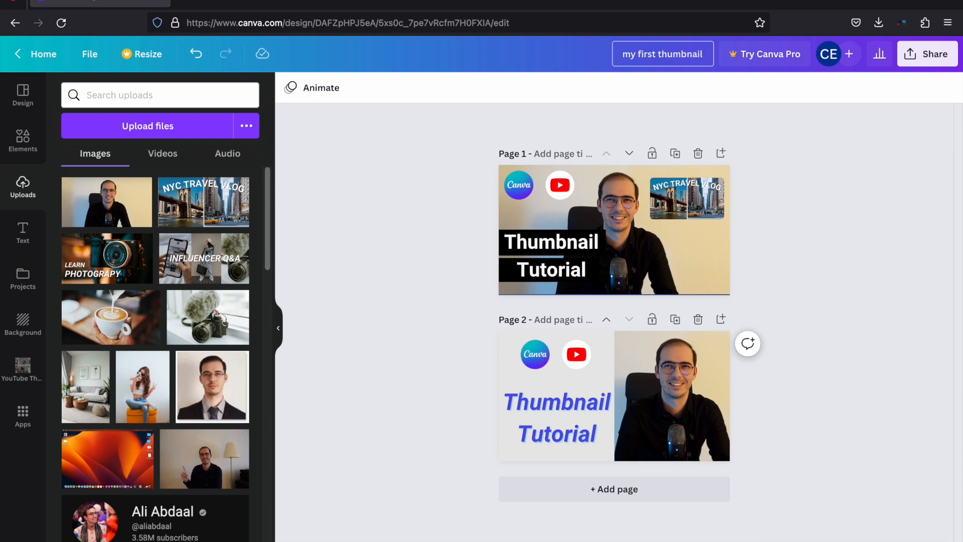
key(Return)
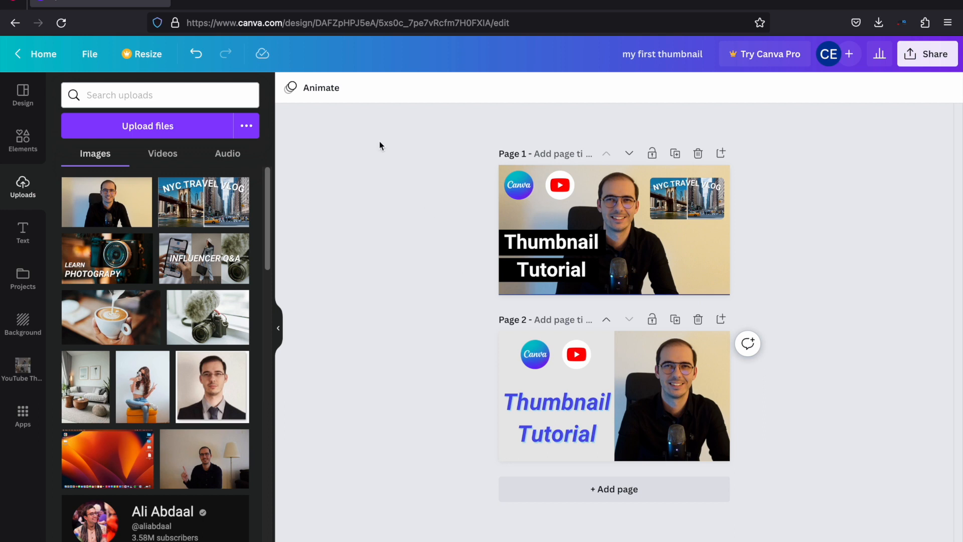
Return to the Canva home page and reopen the thumbnail design from the recent designs
click(42, 61)
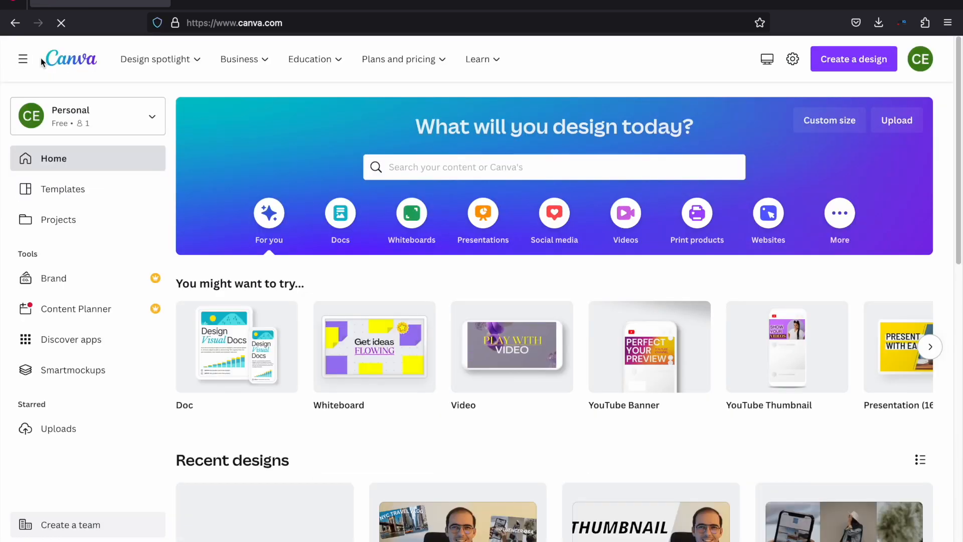
scroll(337, 172, down, 2)
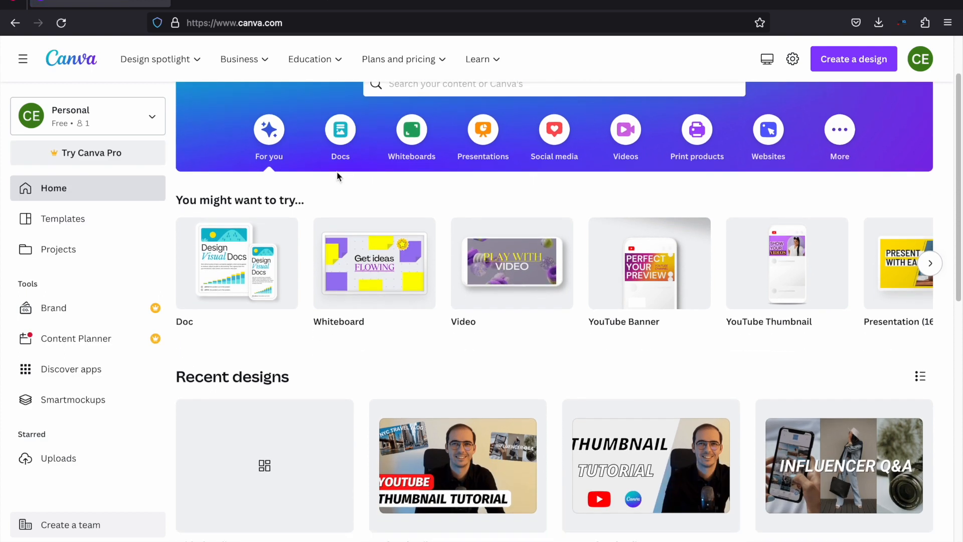
scroll(337, 175, down, 5)
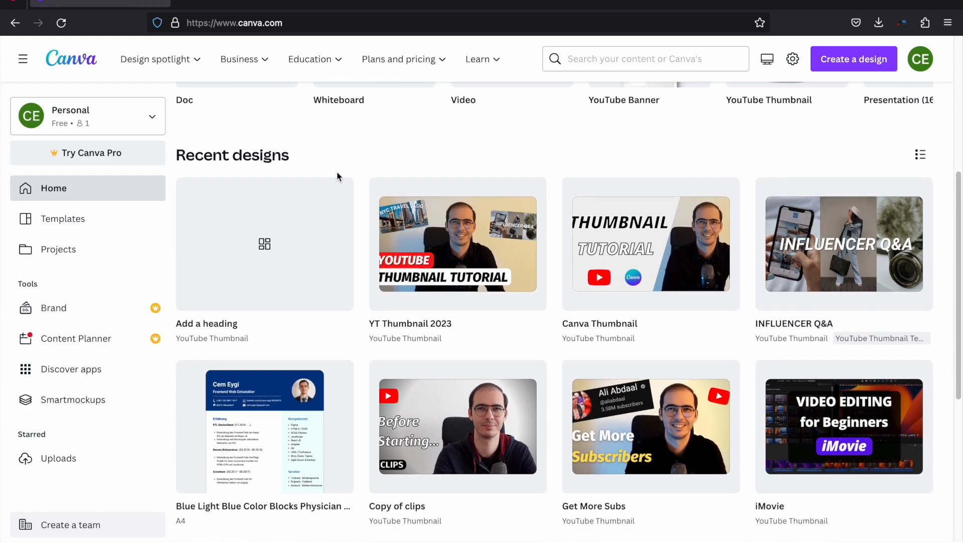
click(261, 259)
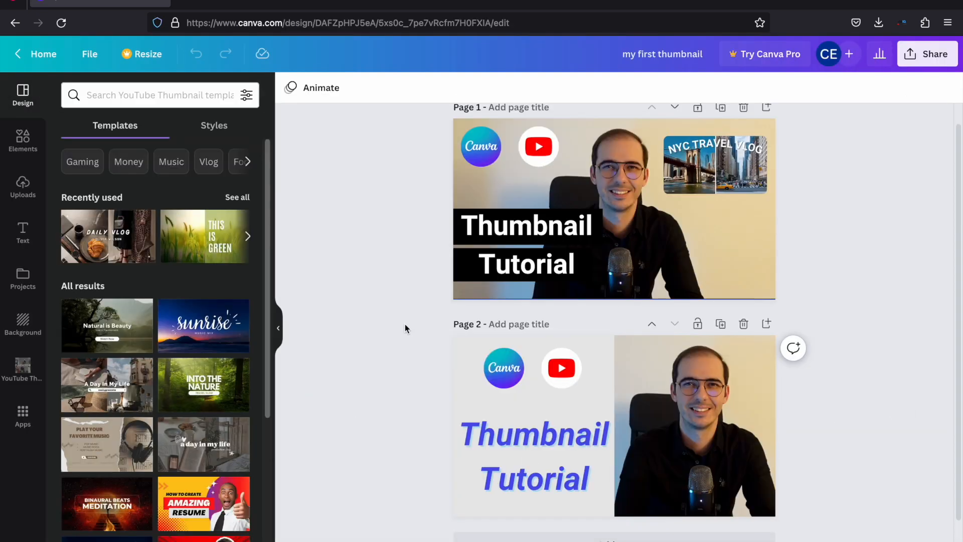
scroll(404, 324, up, 1)
scroll(405, 328, down, 2)
scroll(404, 328, up, 2)
scroll(404, 328, down, 1)
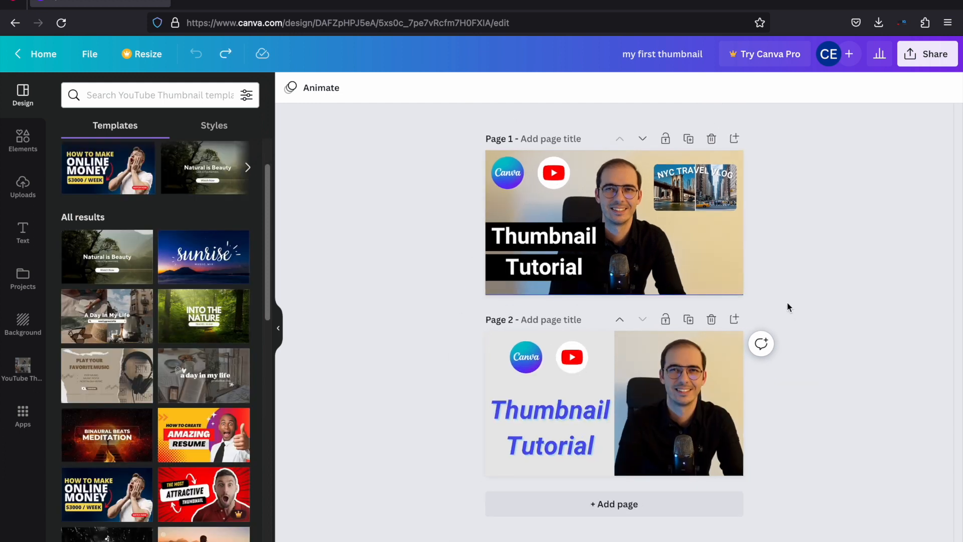
Download all pages of the design as PNG, keeping the size at 1,280 × 720 px
click(929, 59)
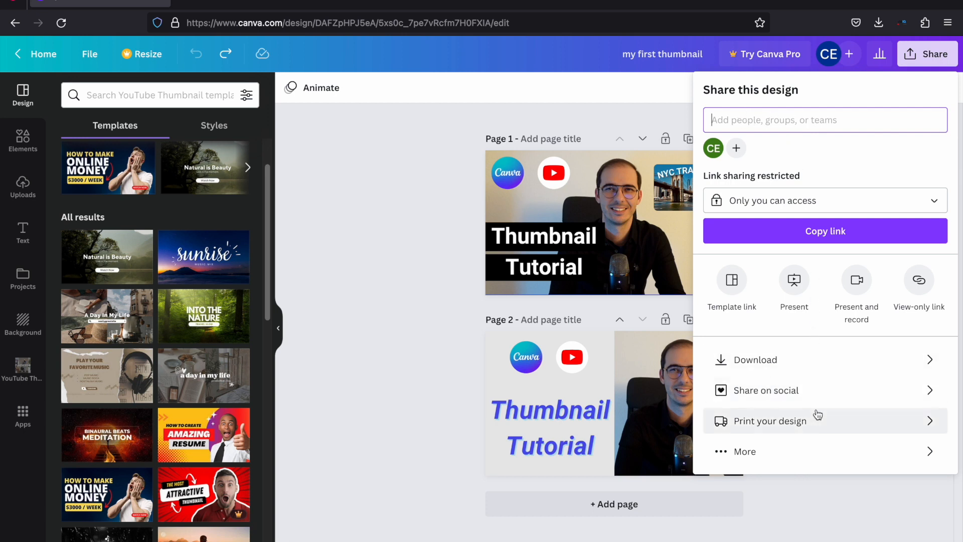
click(818, 365)
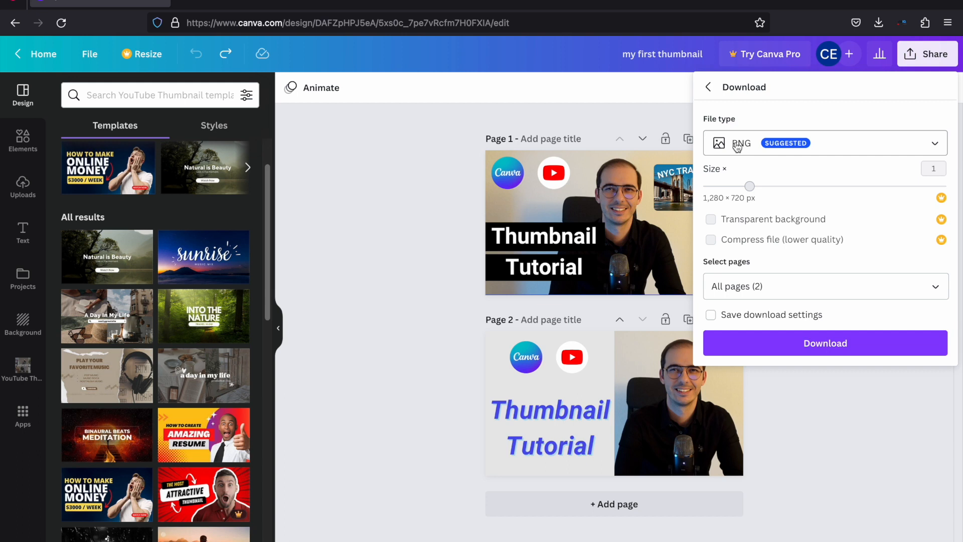
click(777, 150)
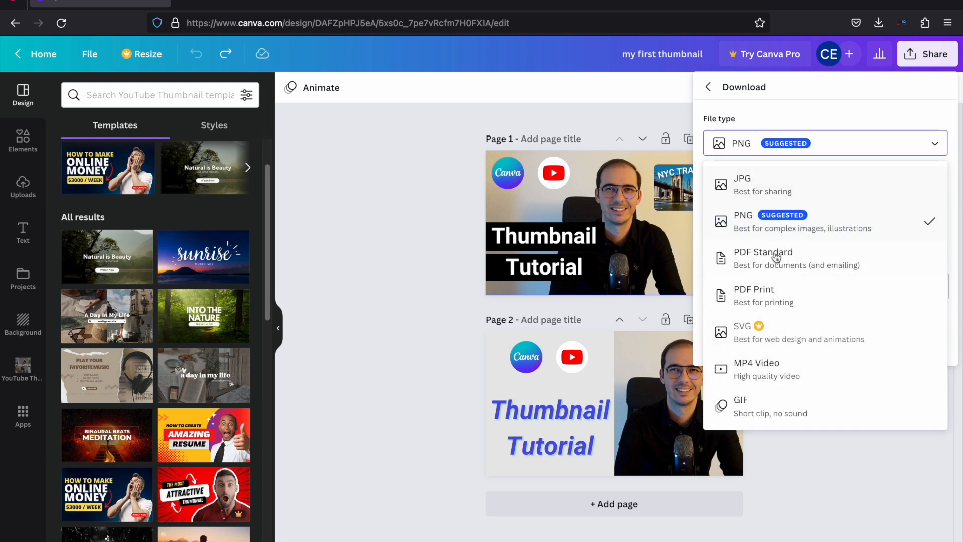
click(799, 149)
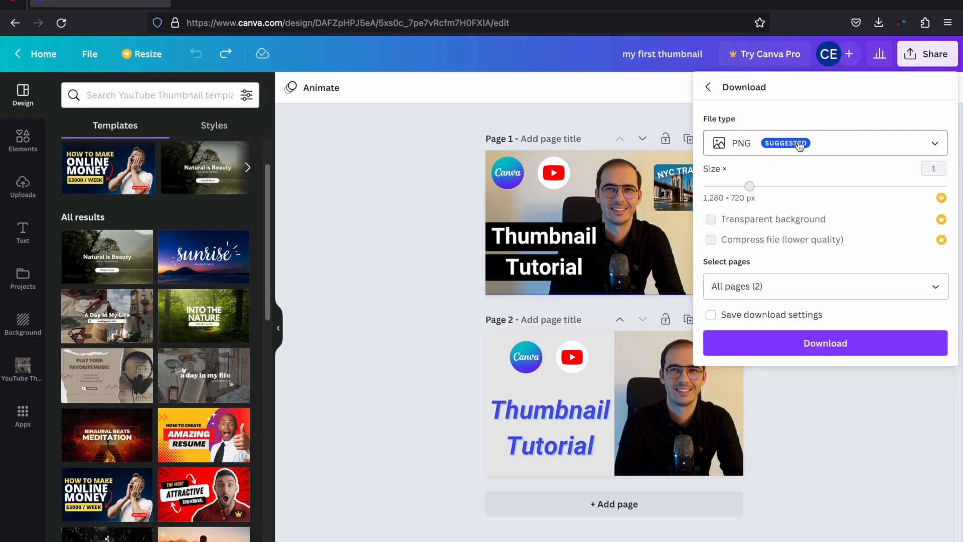
click(936, 287)
click(936, 287)
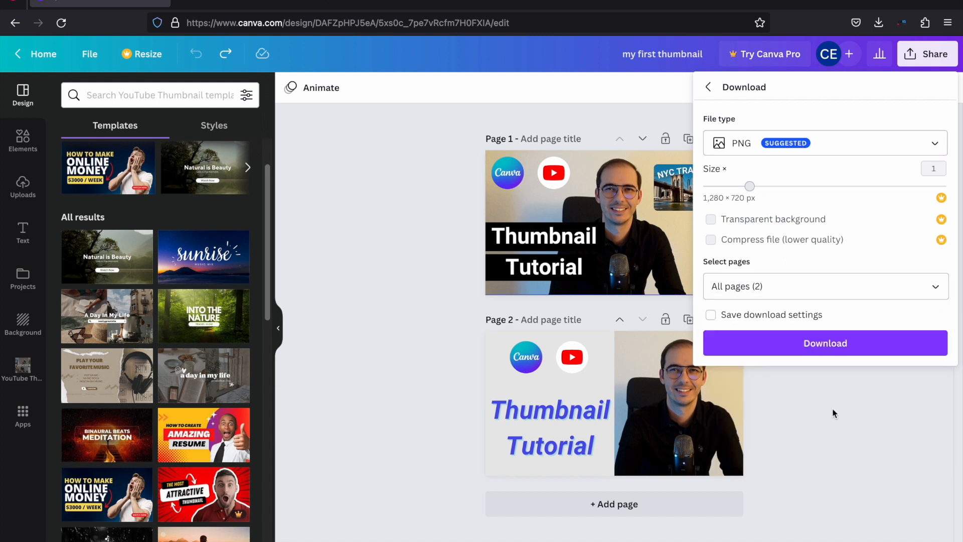
click(832, 344)
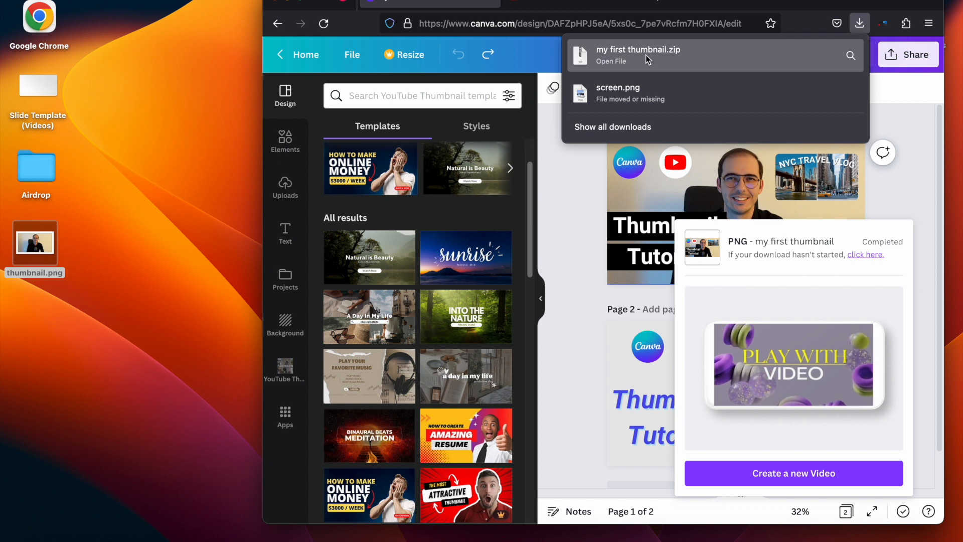
Extract the downloaded my first thumbnail.zip on the desktop and open the extracted folder in Finder
drag(649, 65, 228, 248)
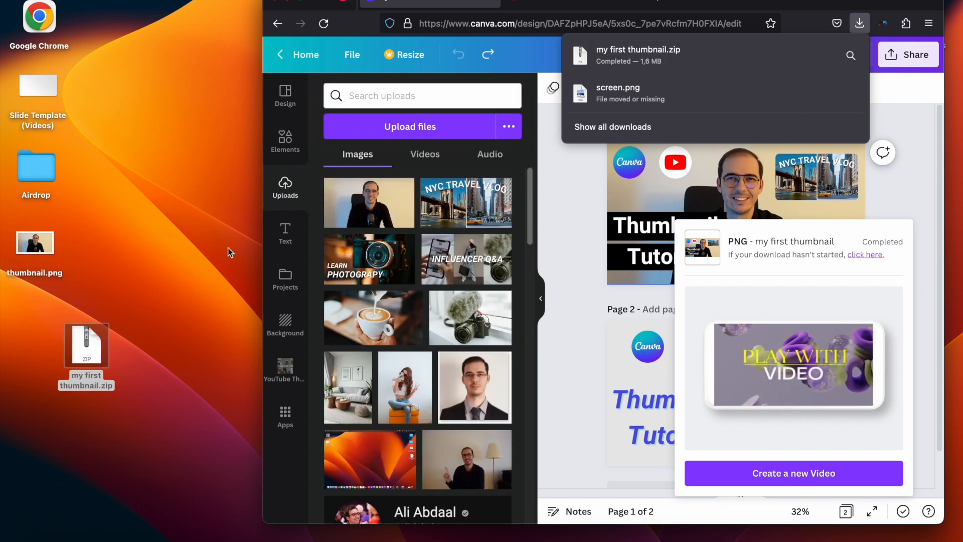
double_click(78, 344)
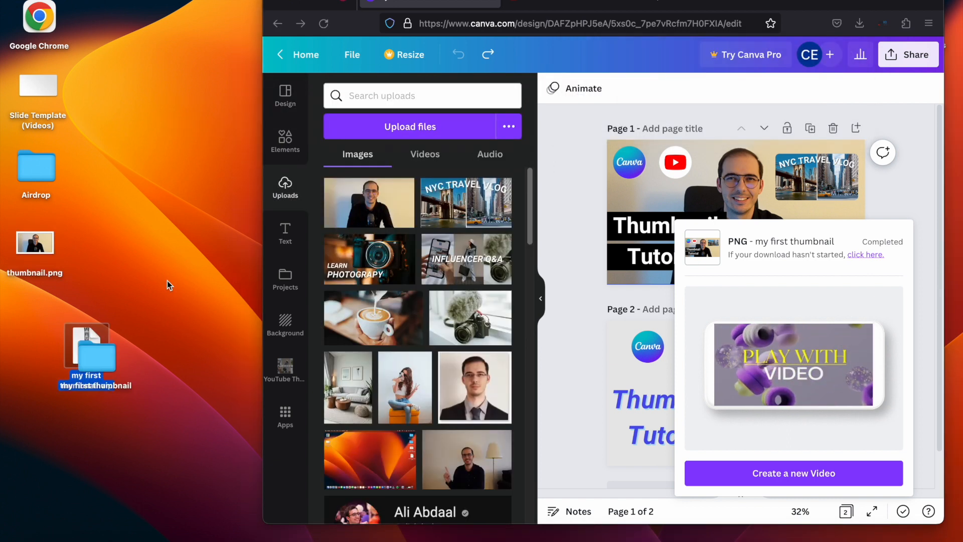
drag(106, 362, 108, 265)
double_click(107, 265)
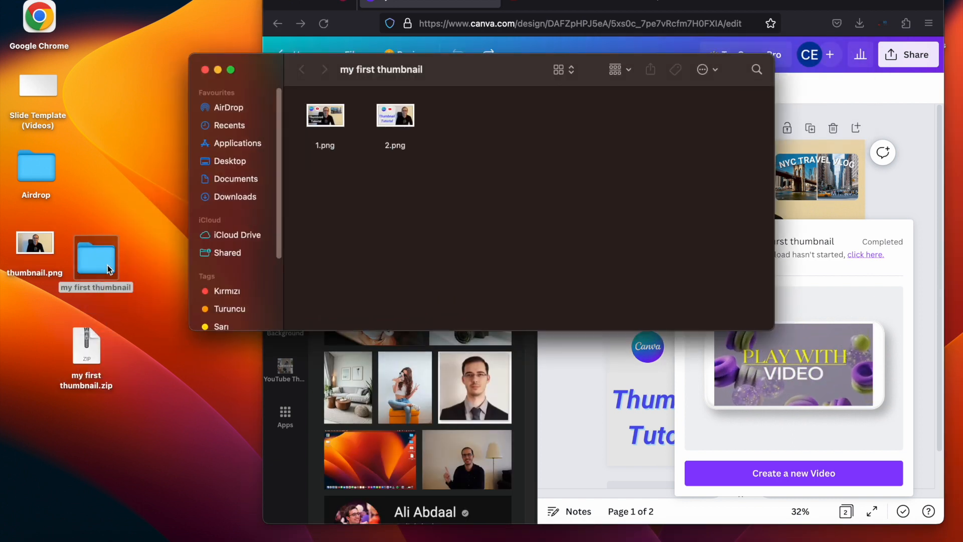
Preview the exported thumbnails 1.png and 2.png at full size, closing each preview after checking it
double_click(326, 117)
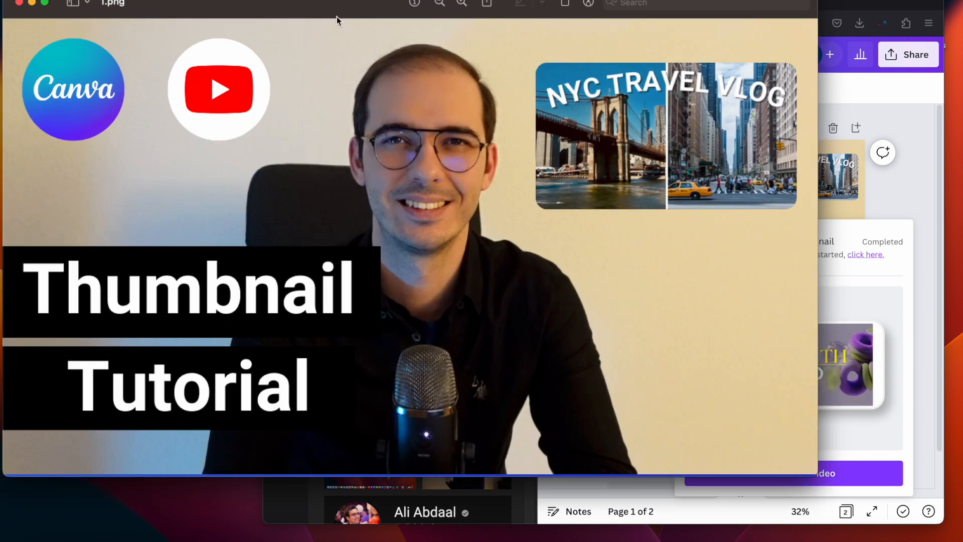
click(20, 4)
double_click(394, 117)
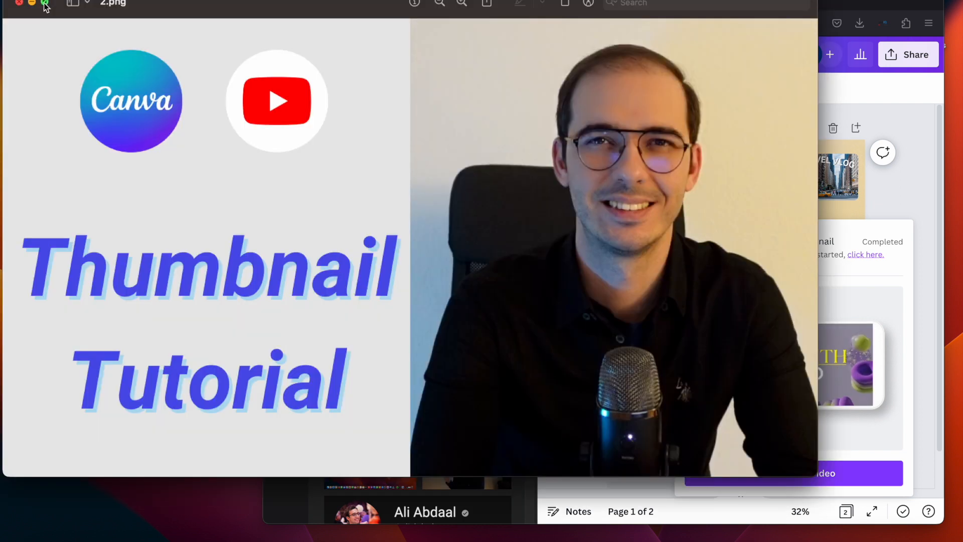
click(45, 5)
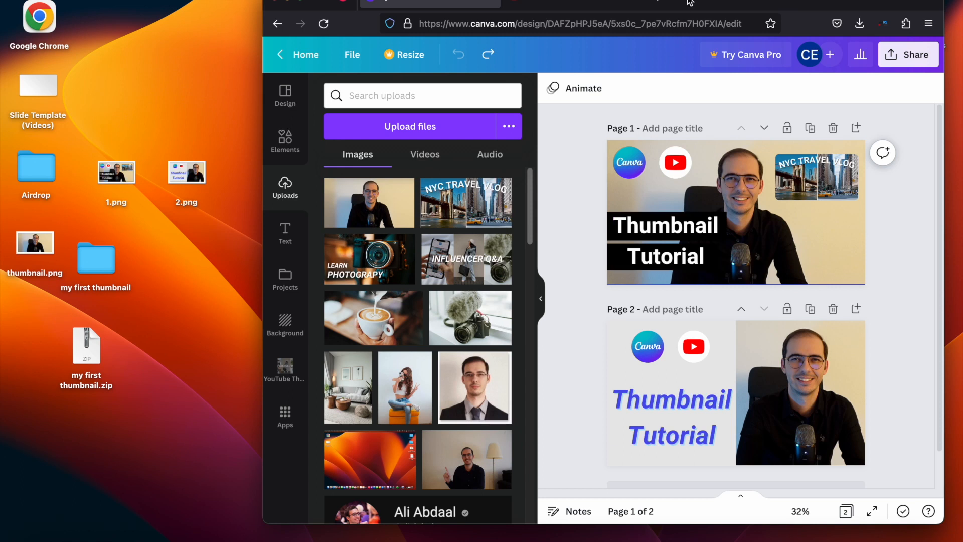
Switch to YouTube, open YouTube Studio from the account, and widen the browser window to fit the channel content page
mouse_move(721, 0)
mouse_down()
mouse_move(673, 7)
mouse_move(727, 11)
mouse_move(714, 5)
mouse_up()
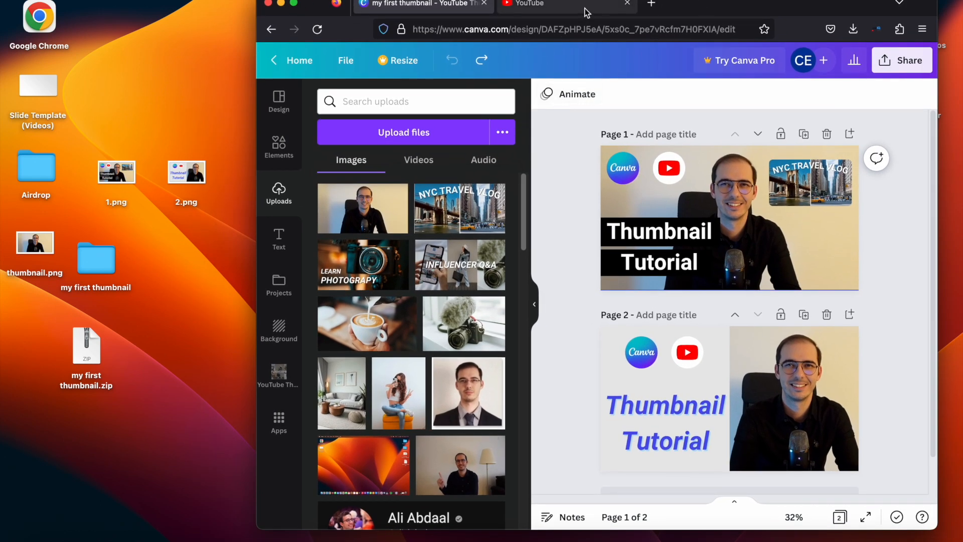
click(562, 4)
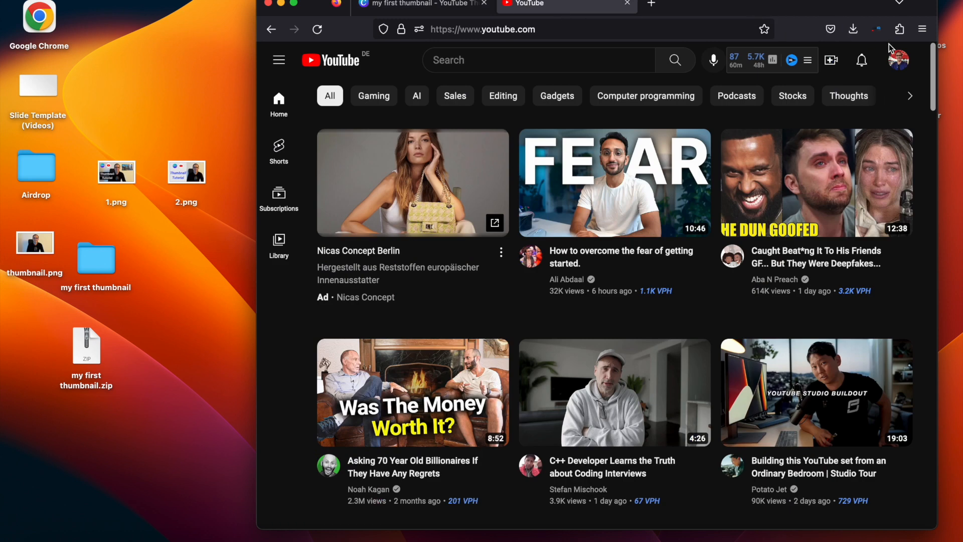
click(899, 65)
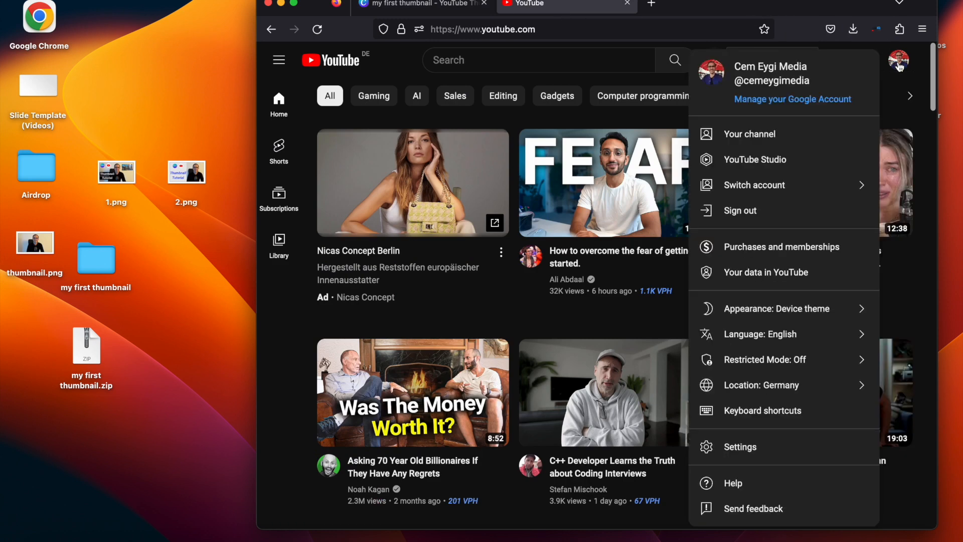
click(794, 169)
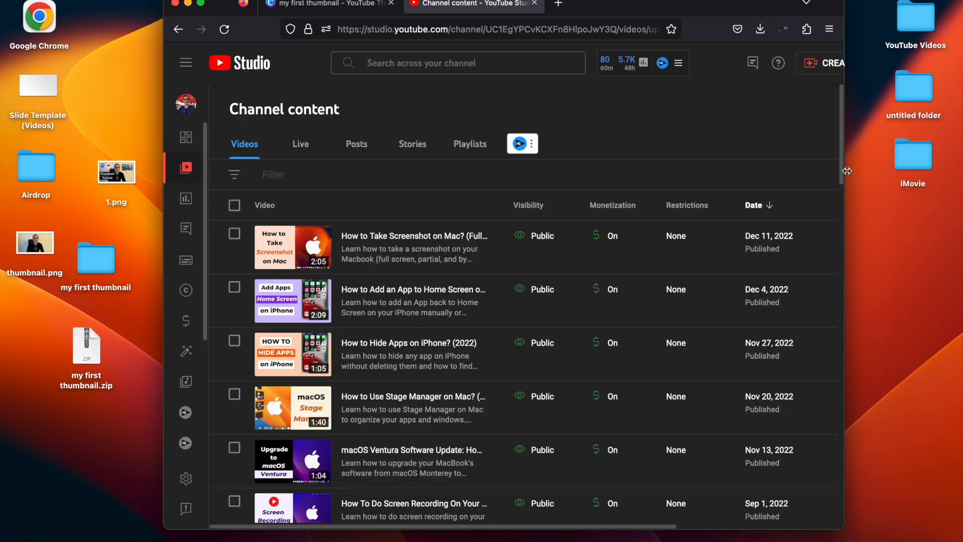
drag(847, 171, 898, 171)
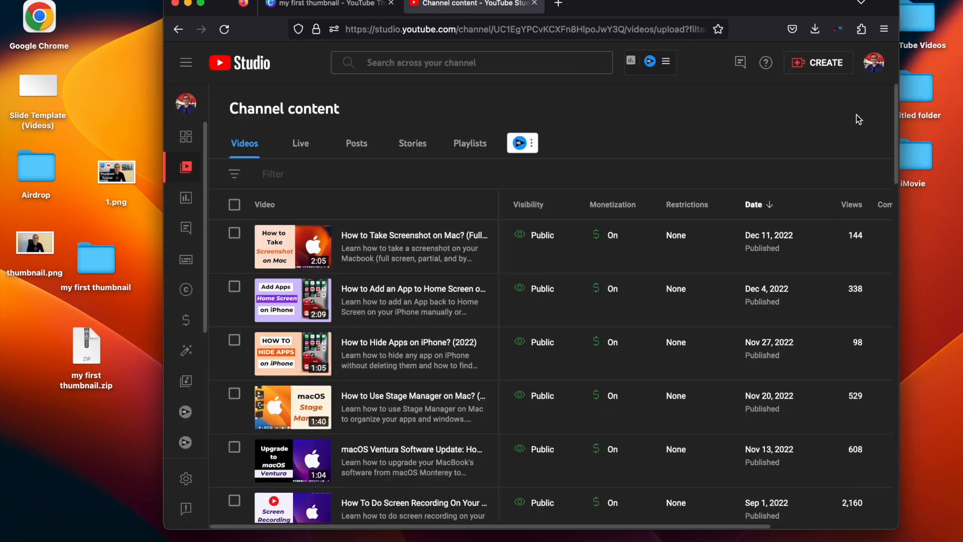
Start a new video upload in YouTube Studio with the file part1.mov
click(826, 70)
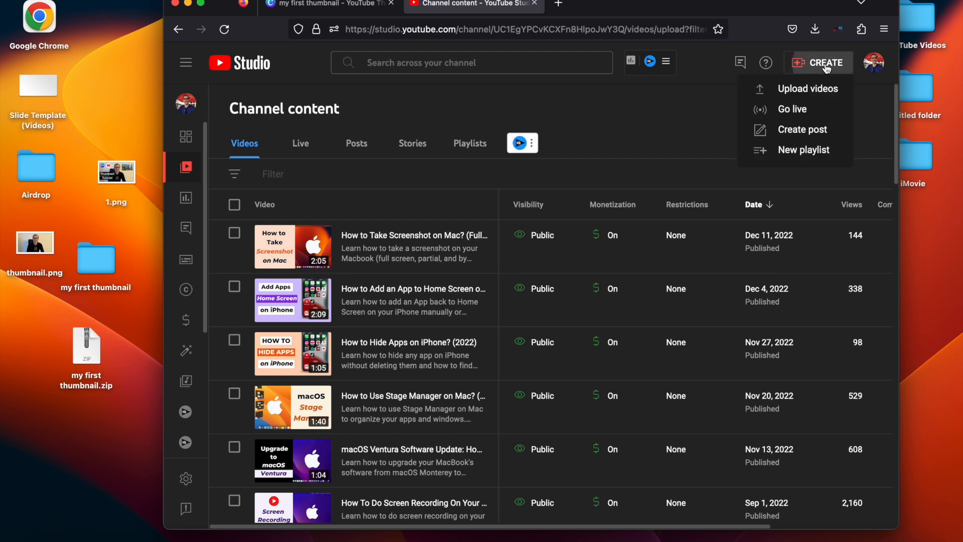
click(804, 89)
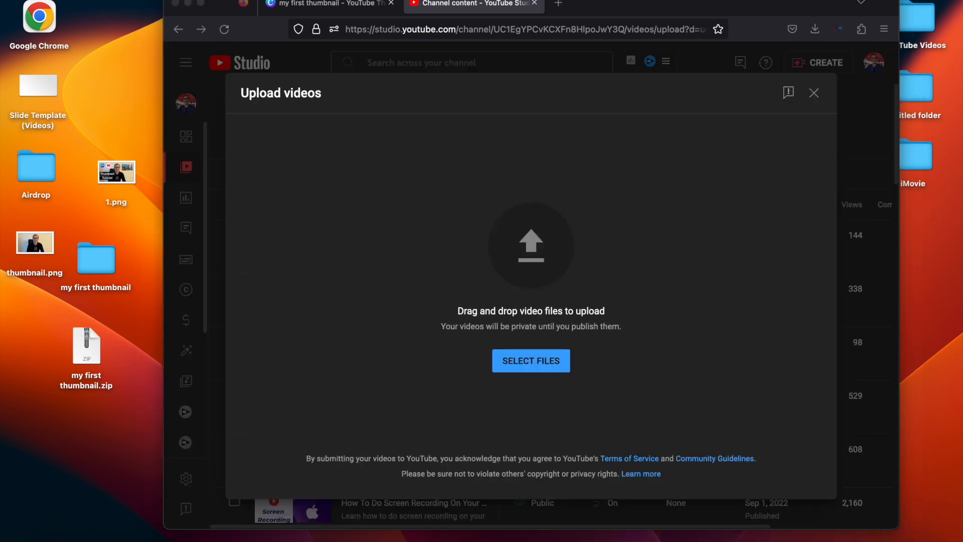
drag(808, 385, 605, 276)
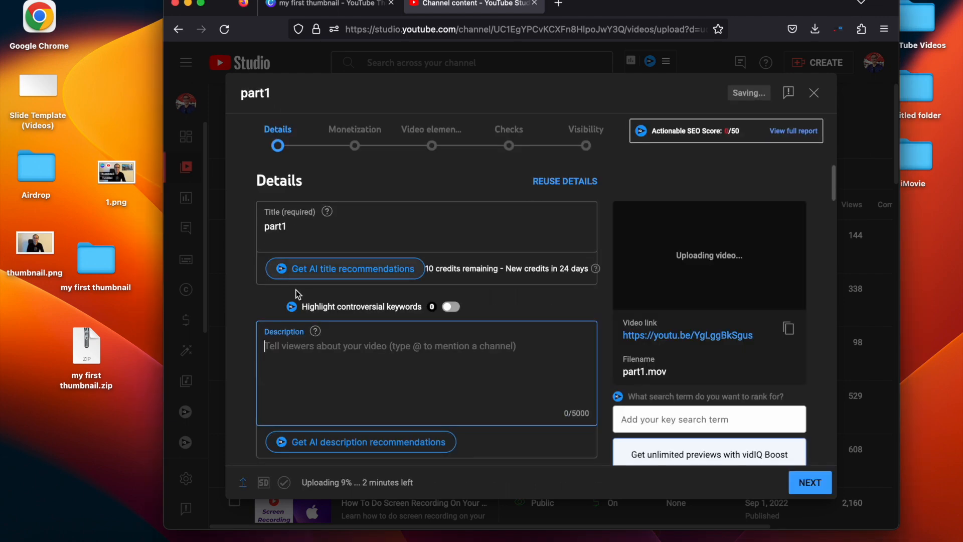
click(234, 215)
Upload 2.png from the desktop as the custom thumbnail of the part1 video
scroll(240, 234, down, 5)
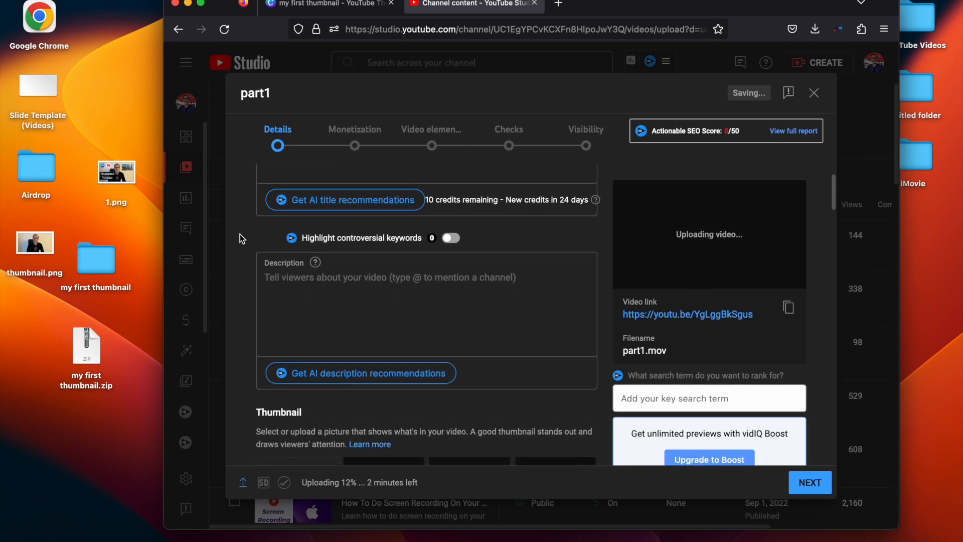
scroll(240, 234, down, 1)
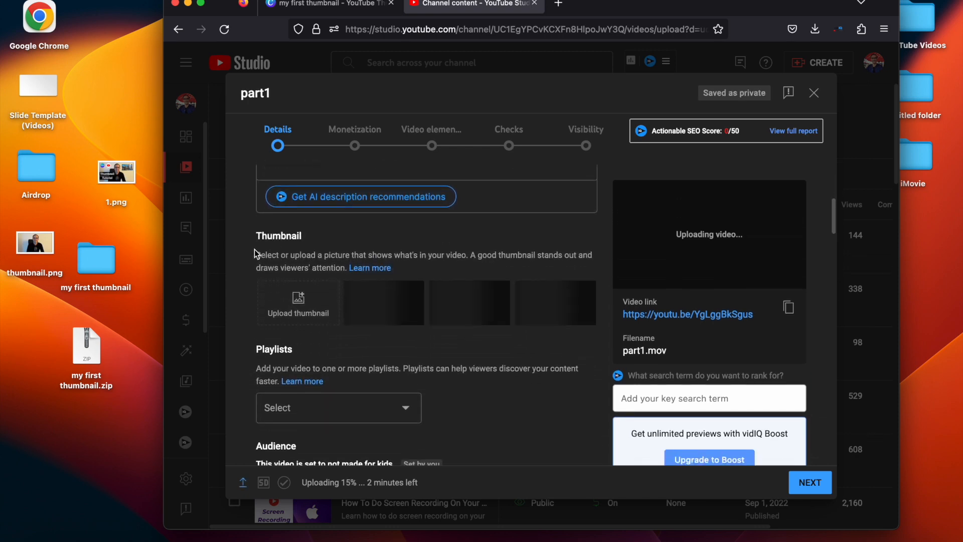
click(298, 303)
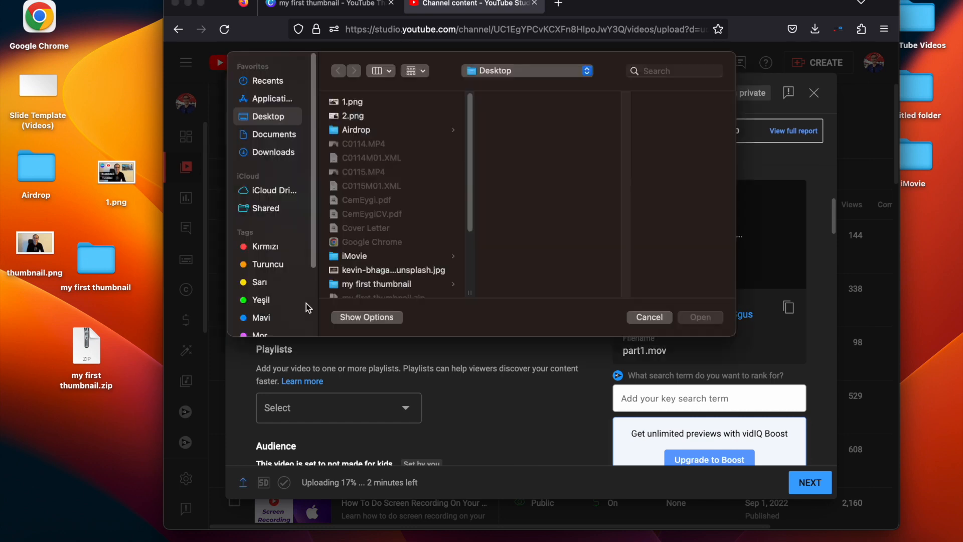
click(362, 103)
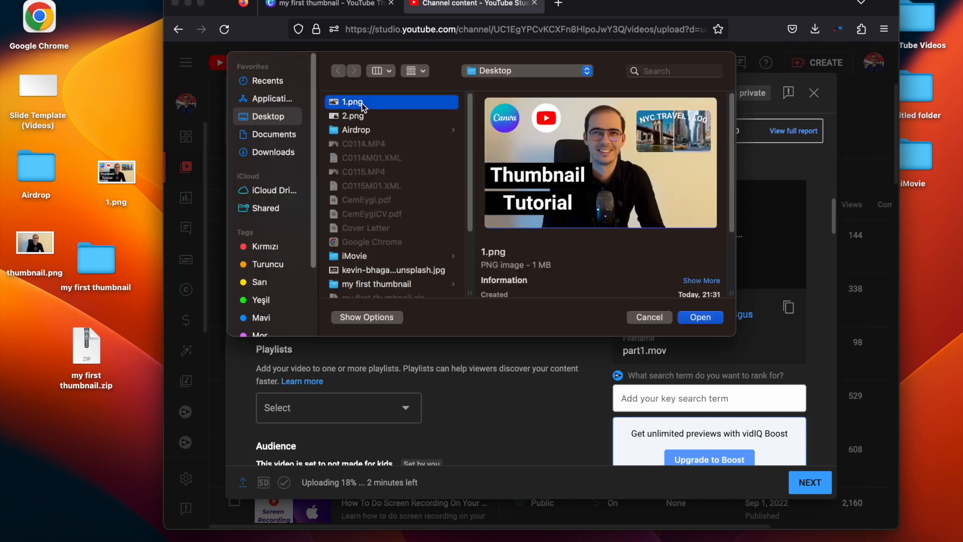
click(372, 116)
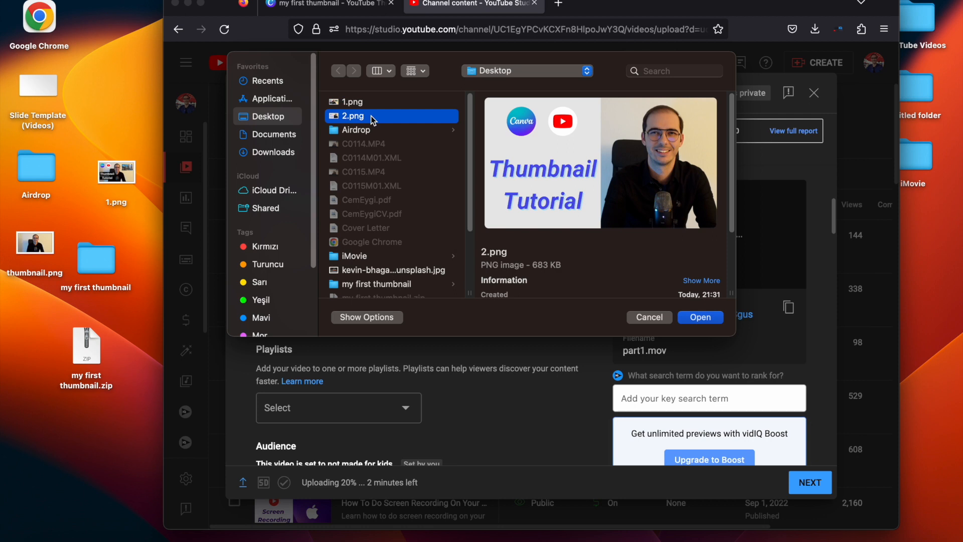
click(701, 319)
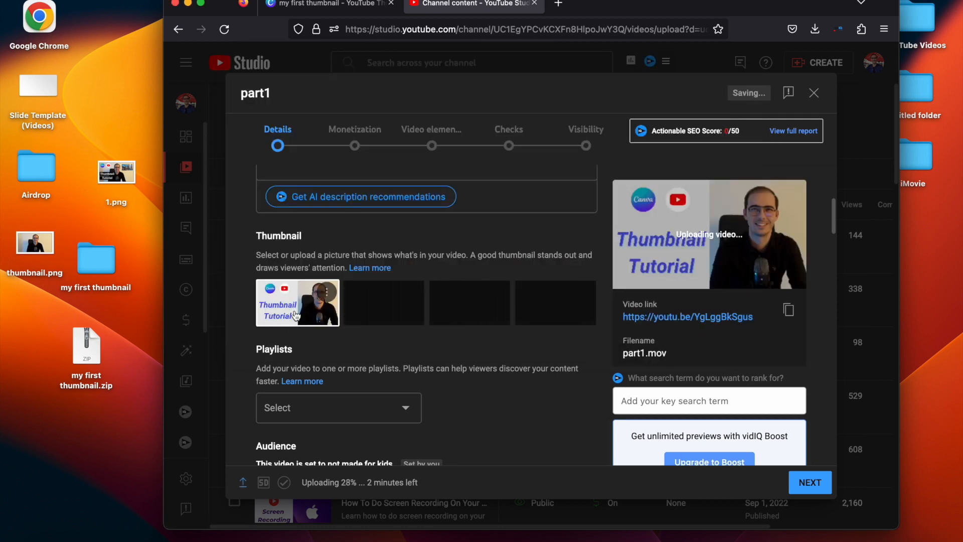